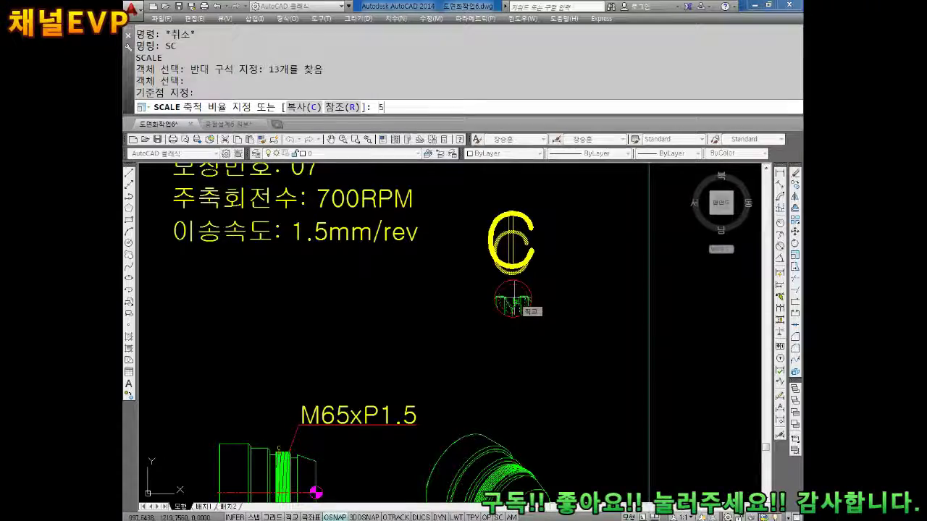
Finish scaling the circled thread detail by a factor of 5.
key(Return)
key(Escape)
scroll(514, 297, down, 2)
scroll(528, 290, down, 2)
key(Escape)
key(Escape)
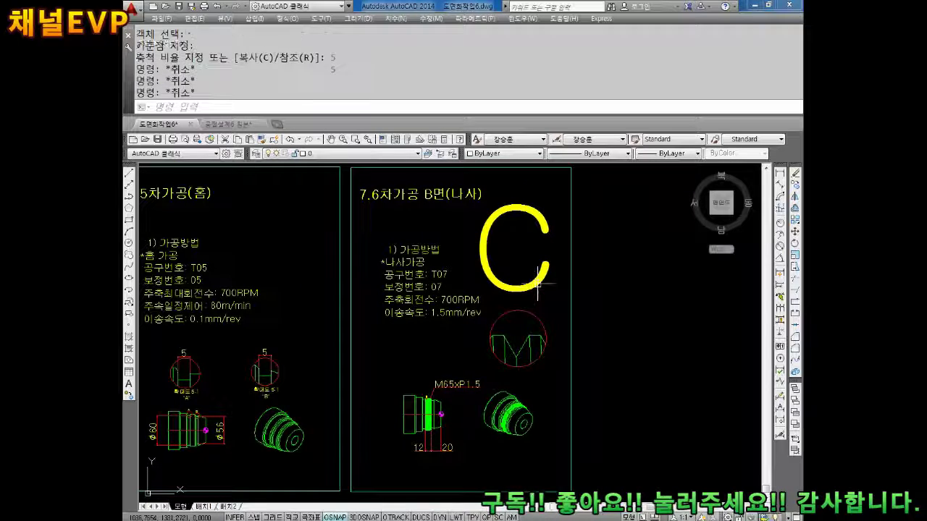
Edit the C label in MTEDIT, replacing all its text with 0.
double_click(539, 283)
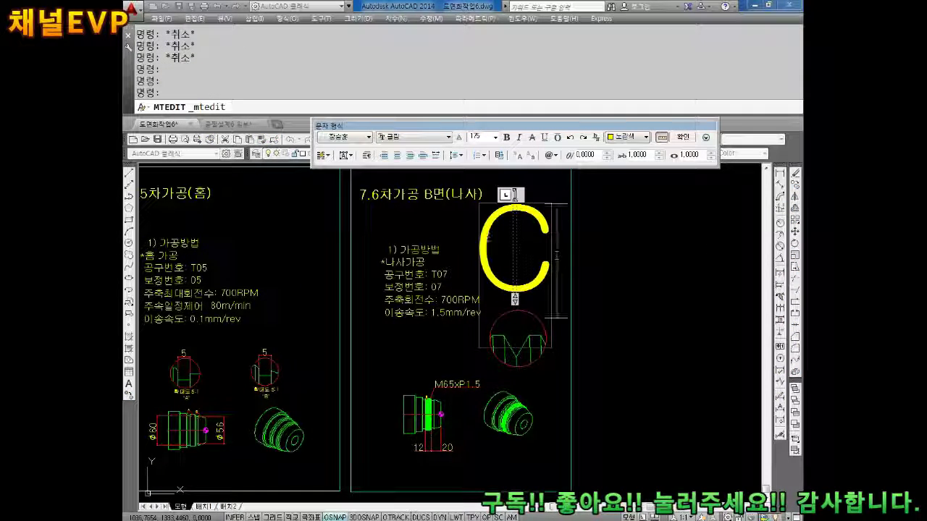
key(ctrl+a)
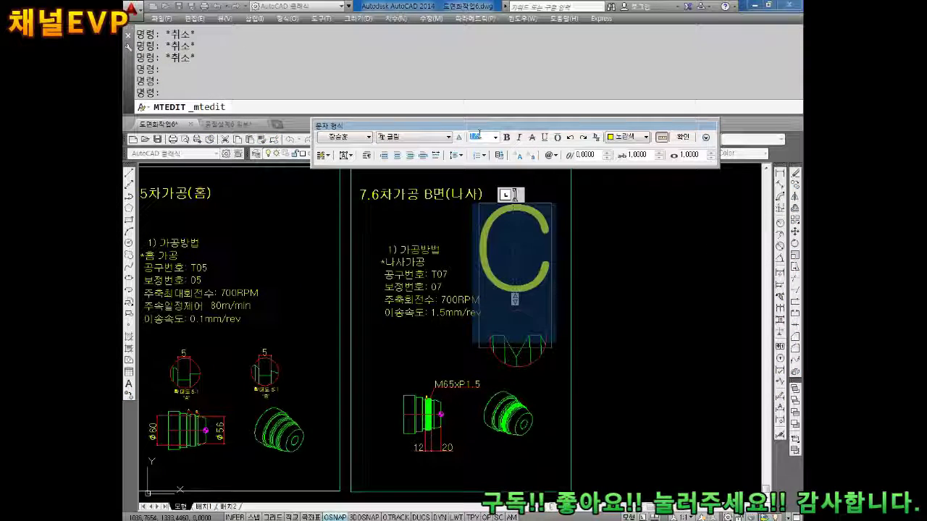
text(0)
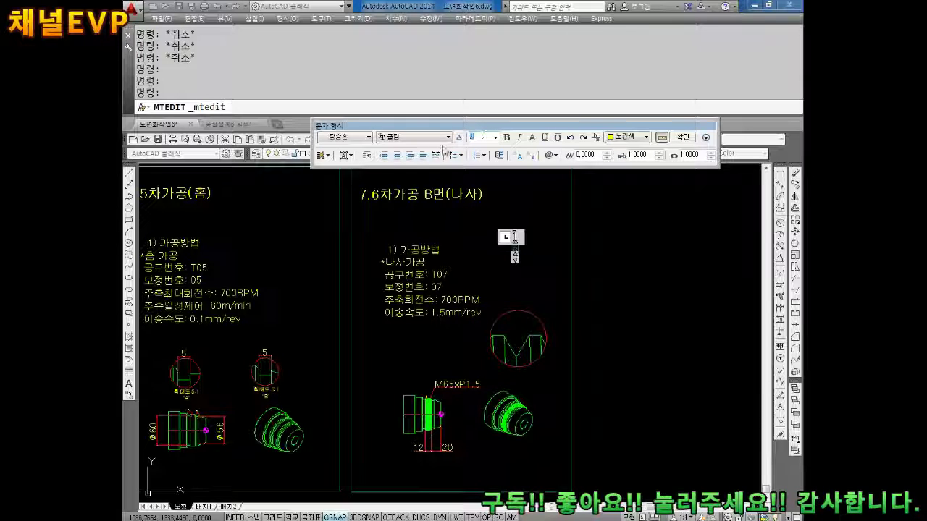
click(522, 290)
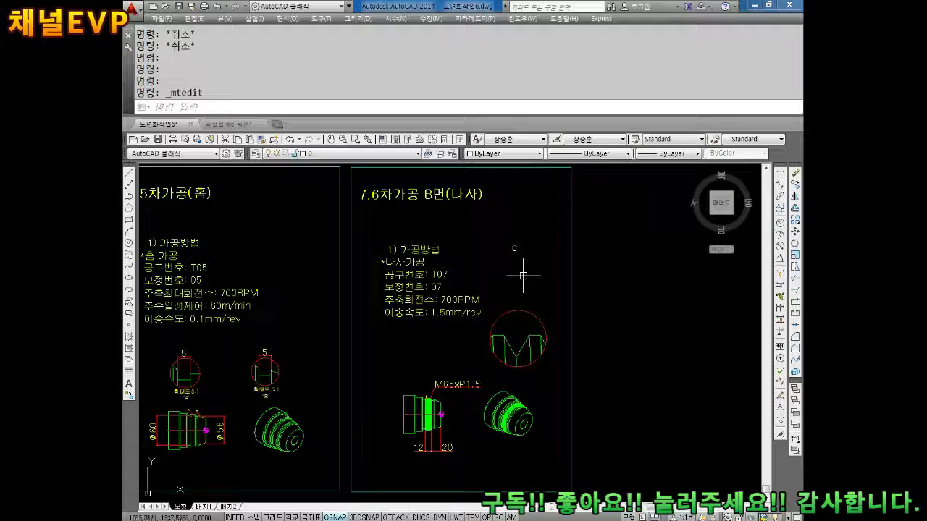
Select and delete the small leftover C letter beside the thread detail.
middle_drag(522, 294, 525, 247)
scroll(525, 247, up, 2)
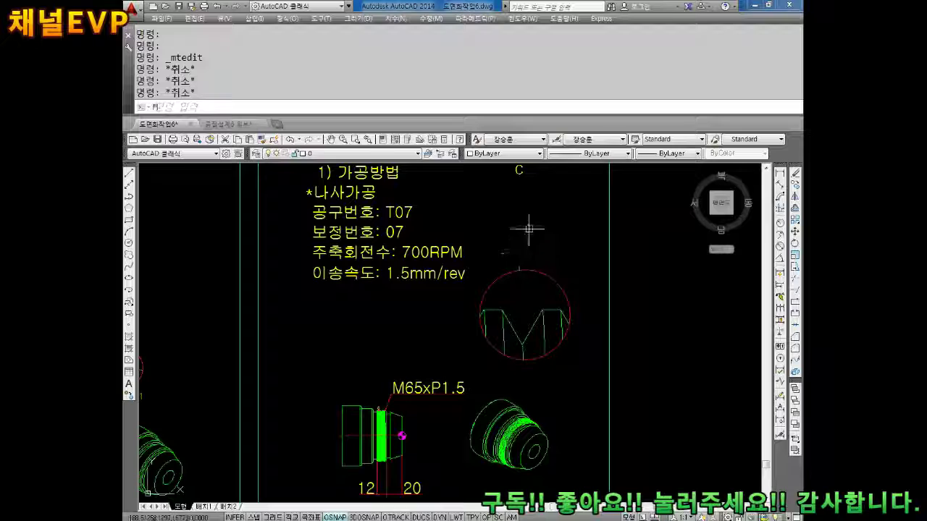
text(m)
key(Return)
click(511, 181)
click(524, 175)
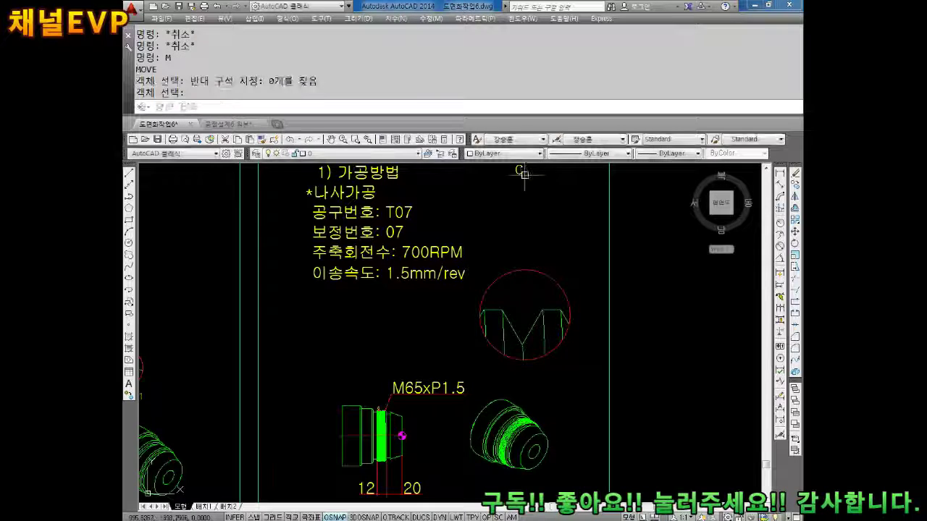
key(Escape)
click(534, 189)
click(507, 223)
key(Delete)
scroll(448, 284, down, 5)
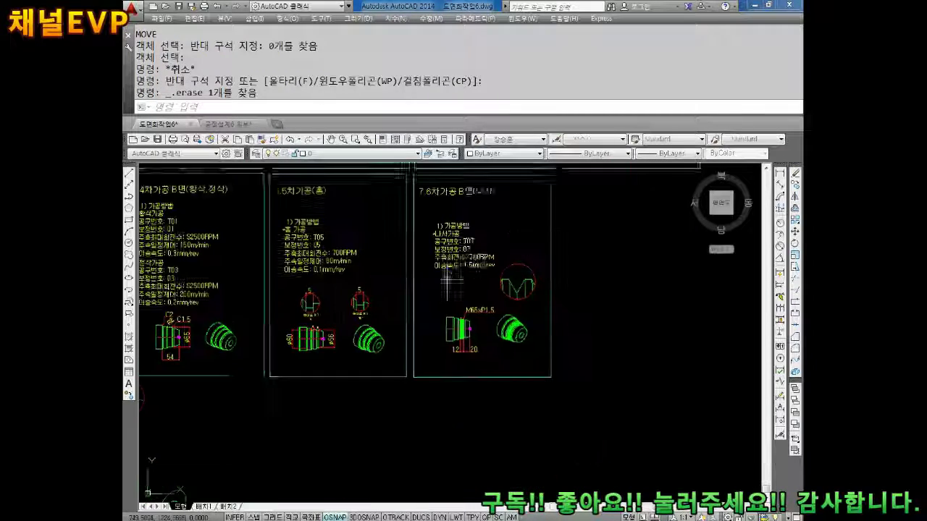
scroll(322, 354, up, 2)
key(Escape)
key(Escape)
text(C)
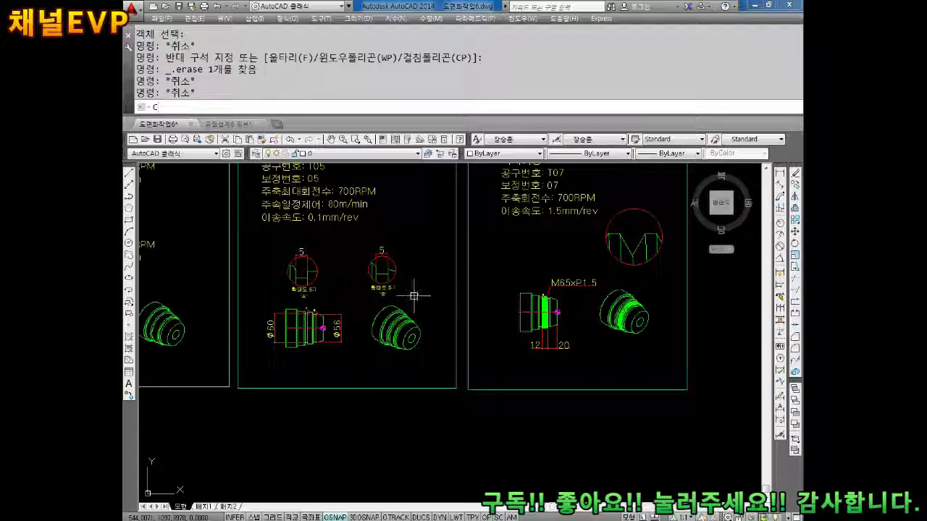
scroll(363, 275, up, 3)
Copy the 확대도 5:1 "B" label from sheet 6.5 beneath the detail circle on sheet 7.6.
text(o)
key(Return)
drag(340, 261, 406, 290)
key(Return)
click(368, 275)
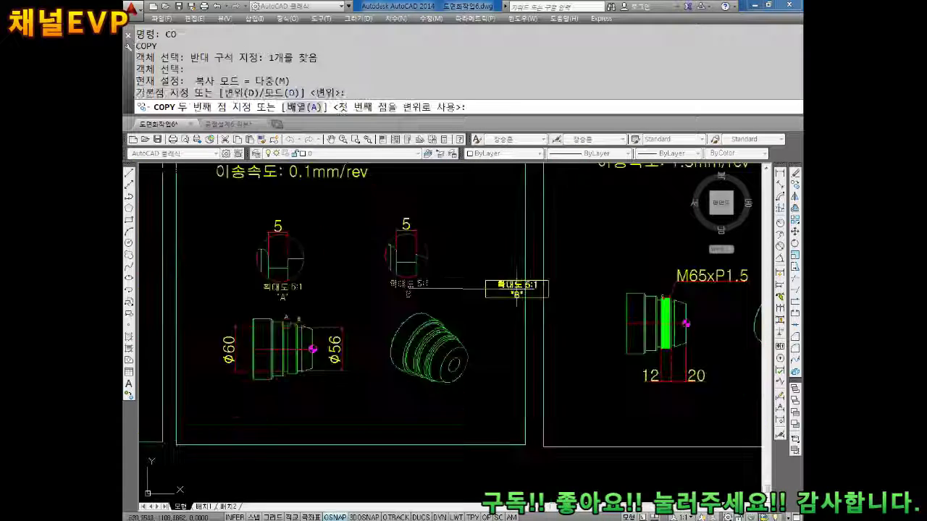
middle_drag(516, 295, 270, 308)
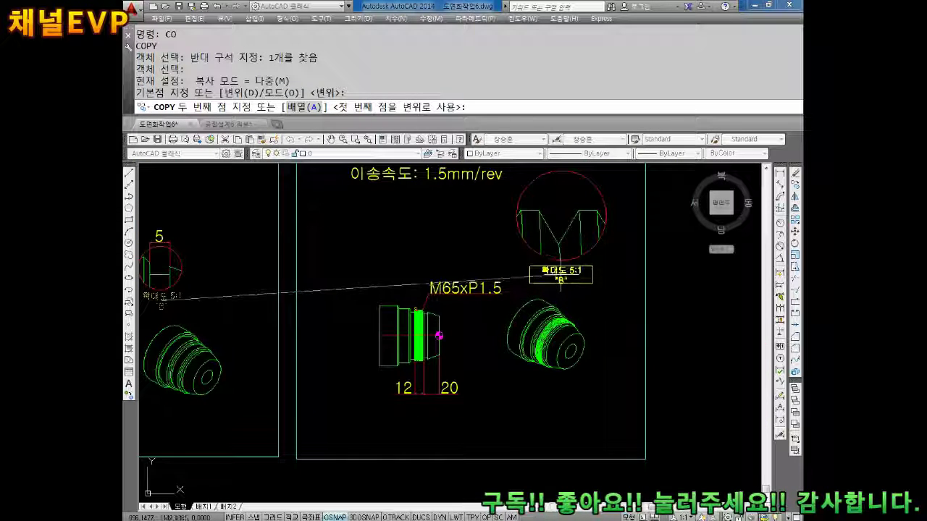
click(561, 277)
key(Escape)
key(Escape)
scroll(581, 289, up, 2)
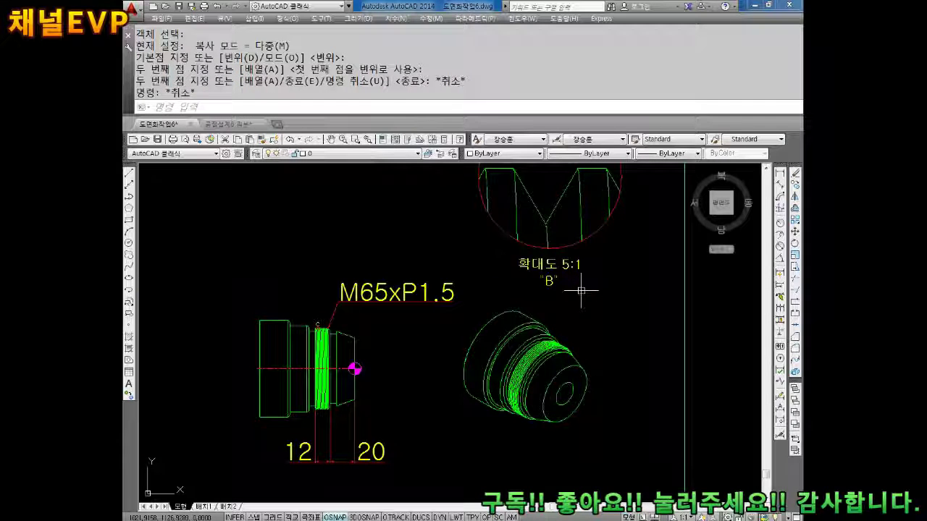
mouse_move(580, 290)
middle_down()
mouse_move(560, 341)
mouse_move(566, 362)
middle_up()
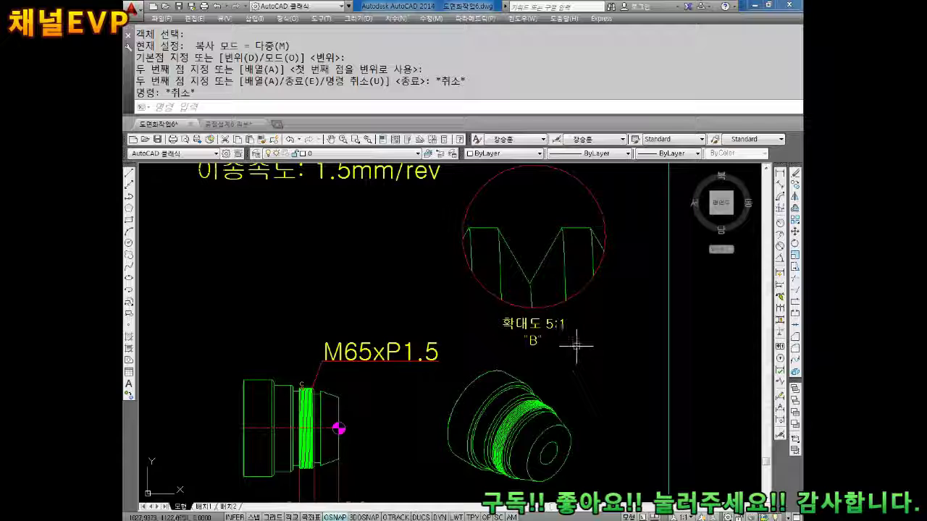
key(Escape)
key(Escape)
middle_drag(558, 275, 533, 306)
Delete ":1" from the copied label's scale text.
key(Escape)
scroll(534, 304, up, 4)
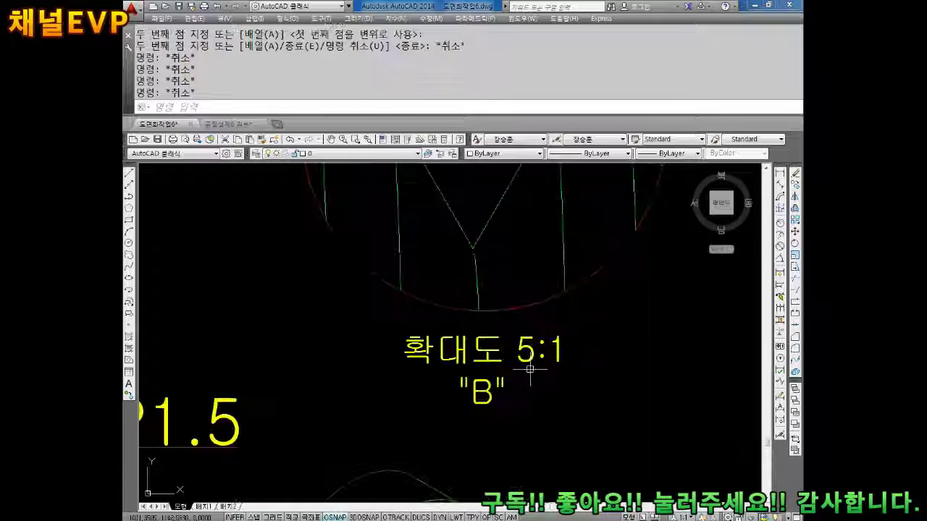
double_click(530, 370)
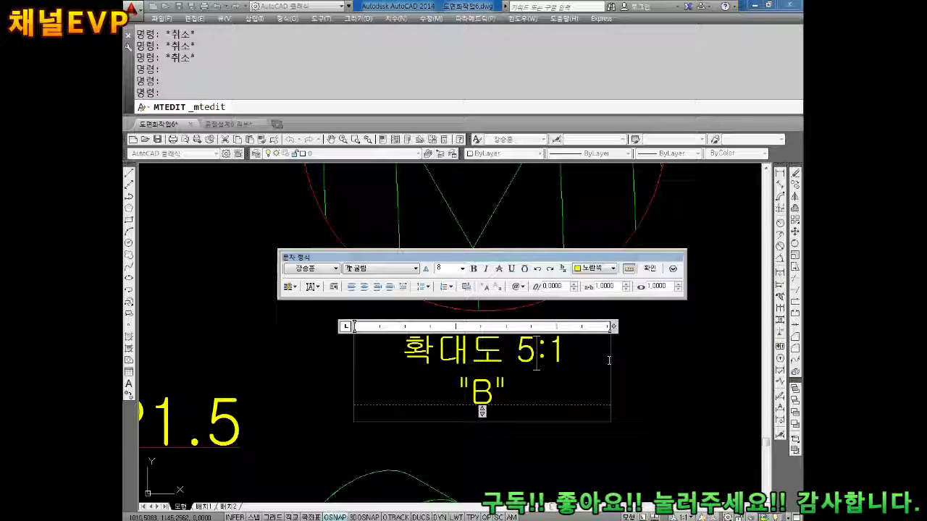
key(BackSpace)
key(BackSpace)
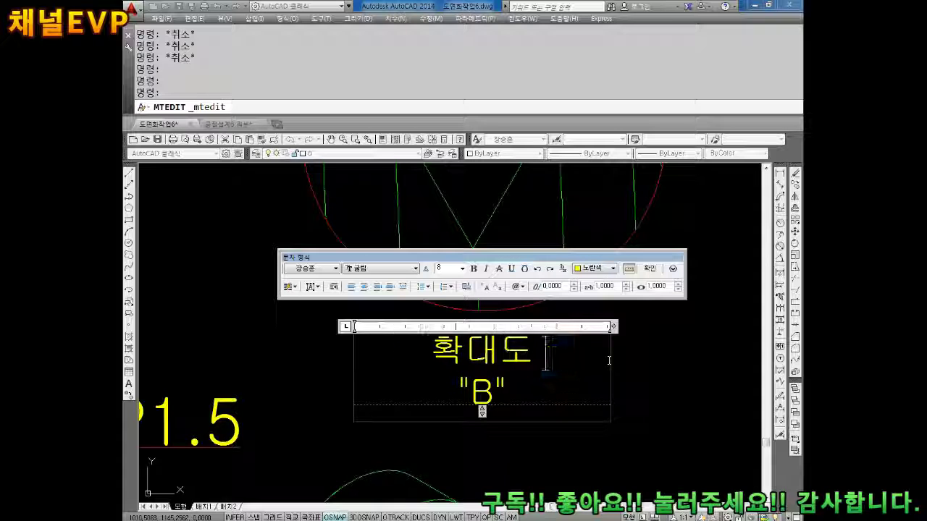
text(NS)
click(621, 367)
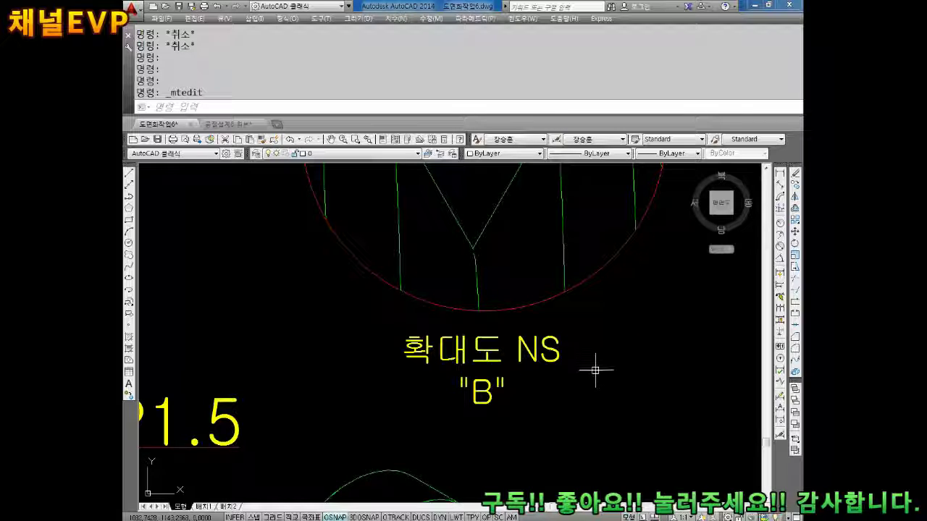
Change the copied label's letter from B to C.
double_click(480, 391)
text(ㄱ)
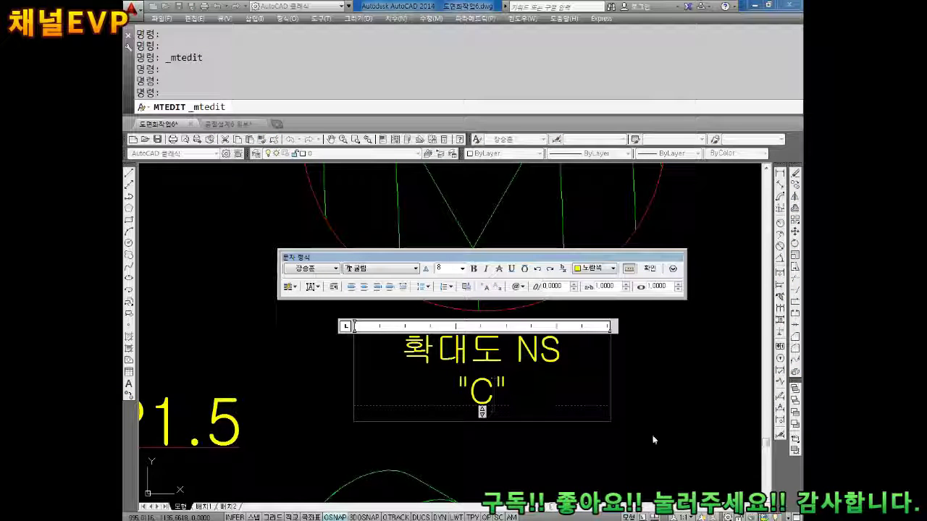
click(652, 439)
scroll(708, 393, down, 4)
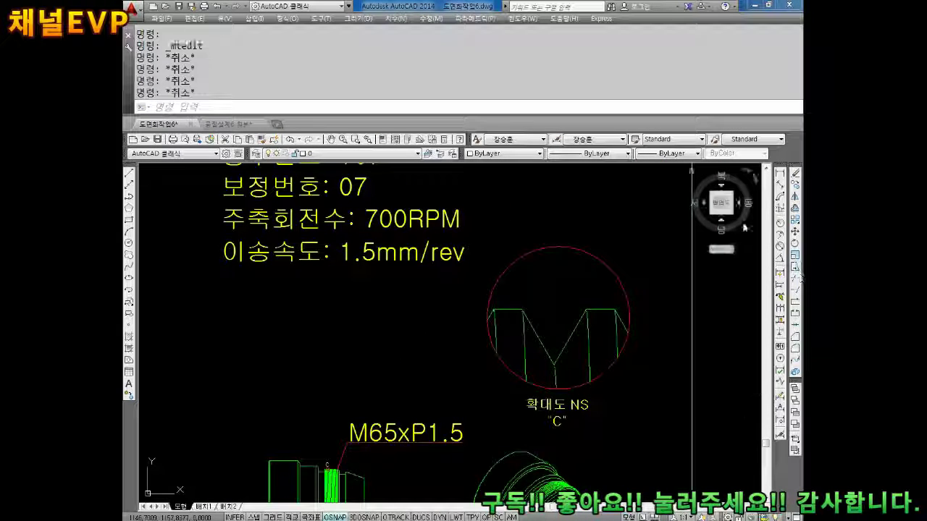
middle_drag(744, 227, 699, 203)
Add a linear dimension from the thread crest to the V vertex beside the detail.
key(Escape)
key(Escape)
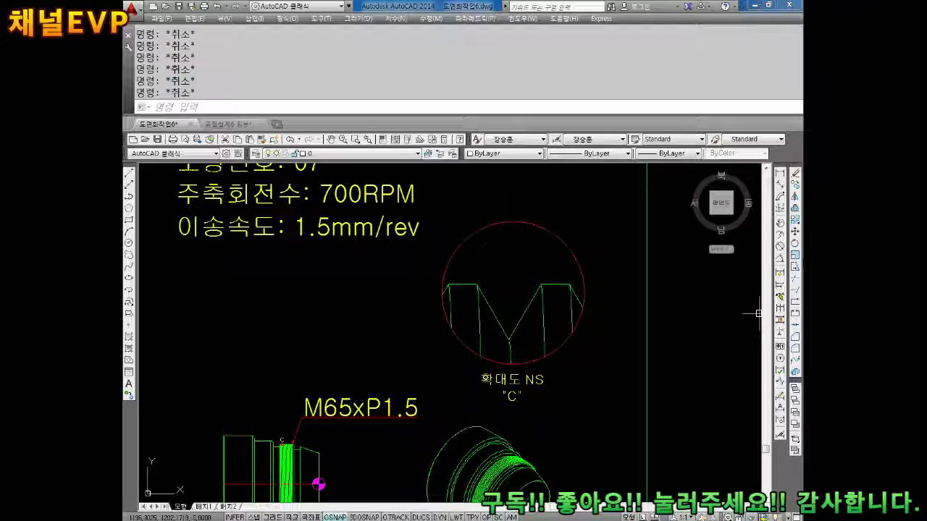
click(779, 173)
scroll(482, 295, up, 4)
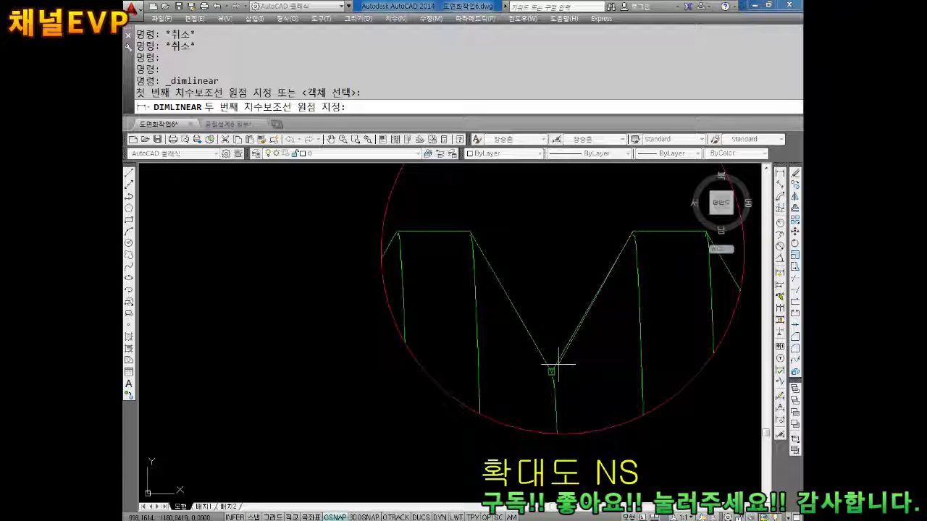
scroll(557, 362, up, 2)
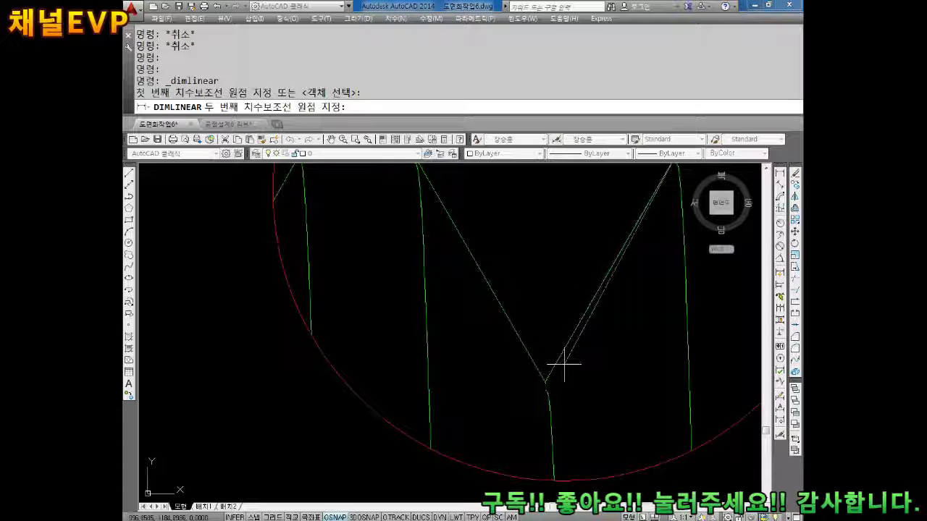
scroll(571, 344, up, 1)
scroll(525, 369, up, 1)
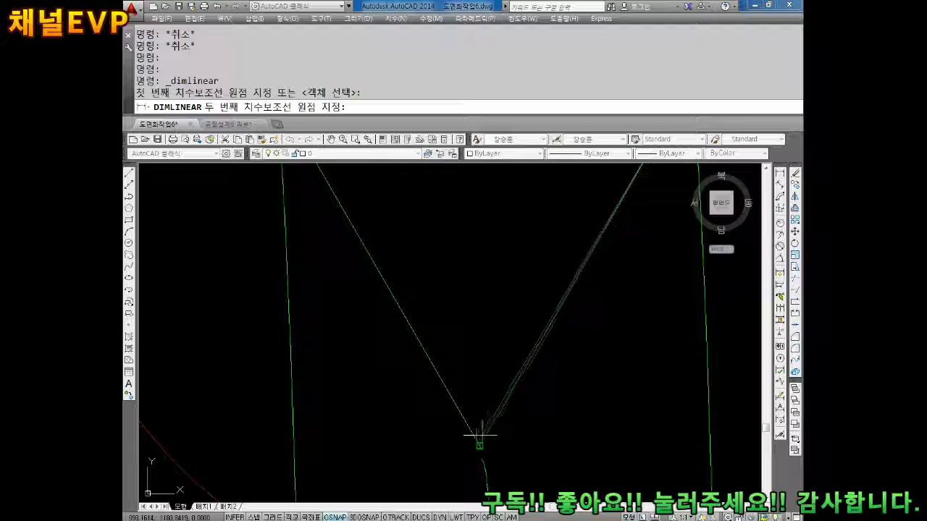
scroll(431, 440, up, 1)
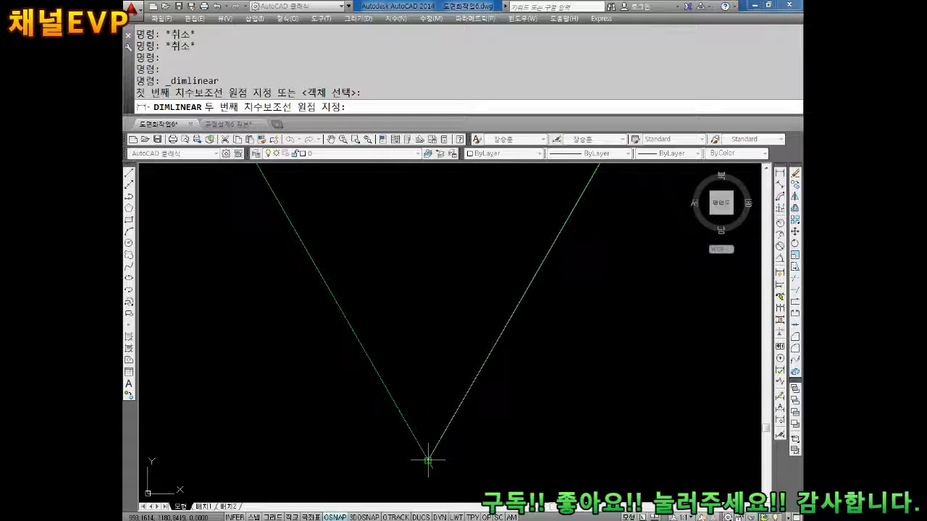
click(428, 460)
scroll(507, 377, down, 3)
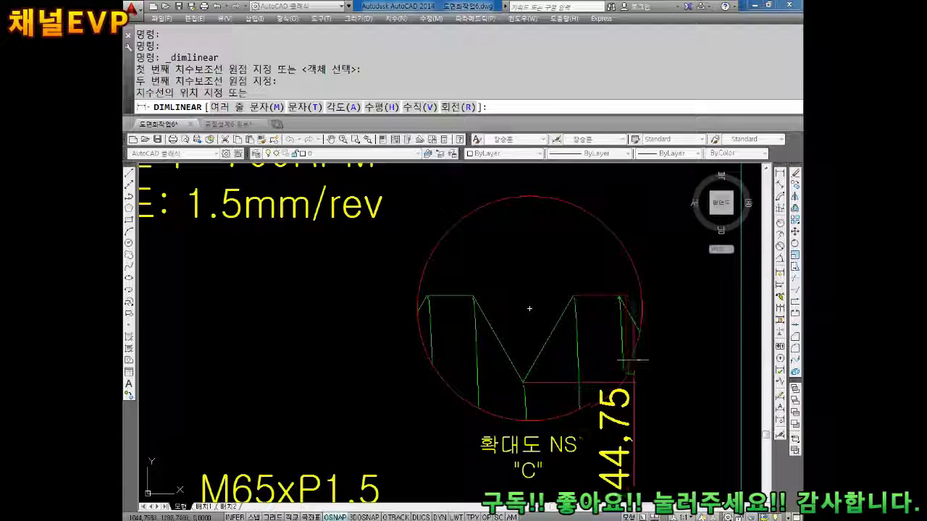
click(684, 344)
middle_drag(706, 431, 630, 368)
key(Escape)
key(Escape)
key(Escape)
Override the dimension's 44,75 value so it reads 0.9.
double_click(590, 378)
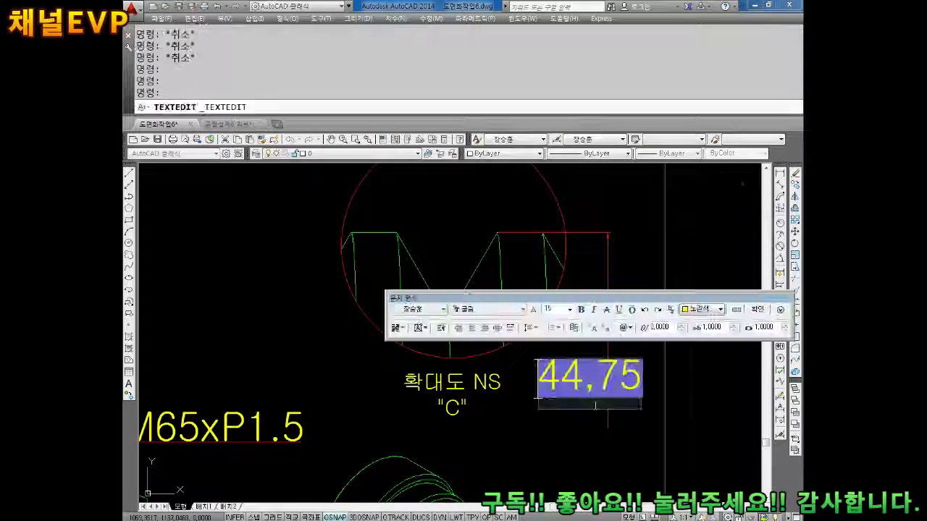
text(0.9)
key(Return)
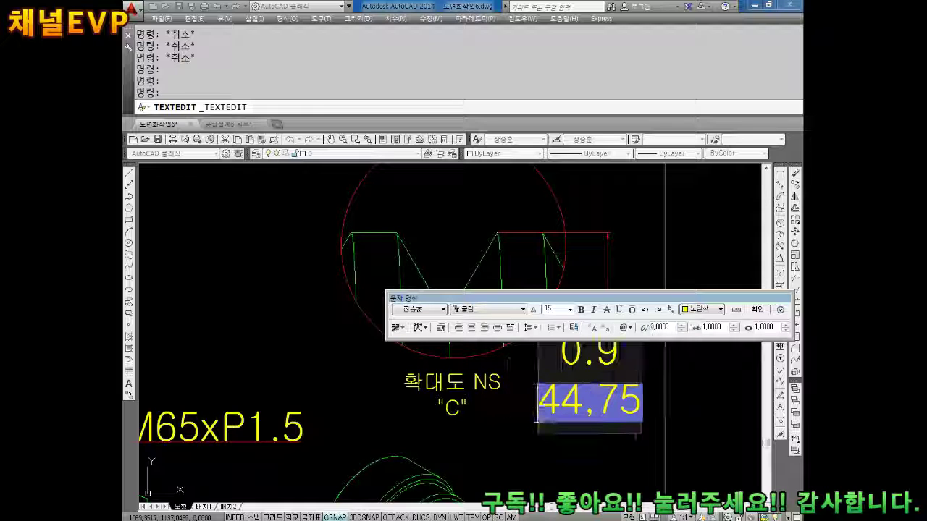
key(BackSpace)
key(BackSpace)
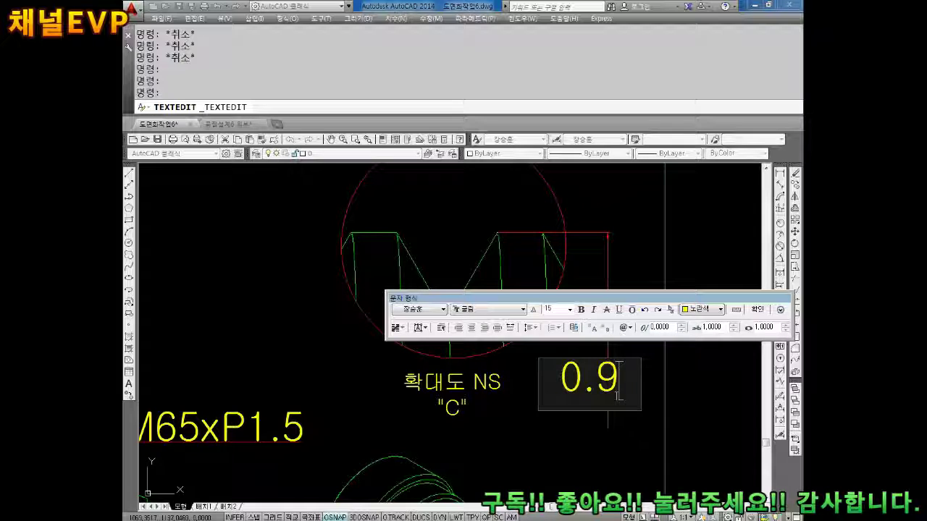
click(637, 462)
middle_drag(598, 381, 598, 439)
key(Escape)
scroll(579, 346, down, 2)
key(Escape)
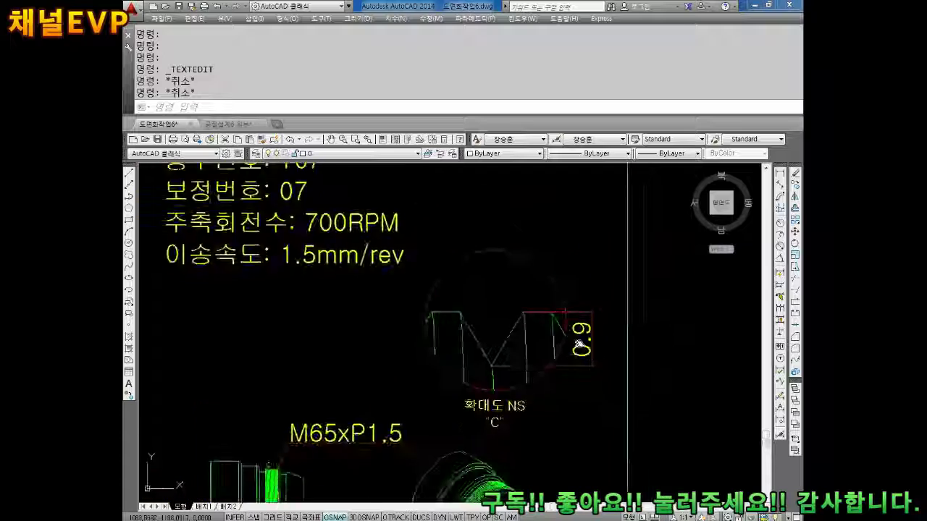
scroll(579, 346, down, 5)
mouse_move(495, 260)
middle_down()
mouse_move(494, 329)
mouse_move(487, 308)
middle_up()
key(Escape)
text(M)
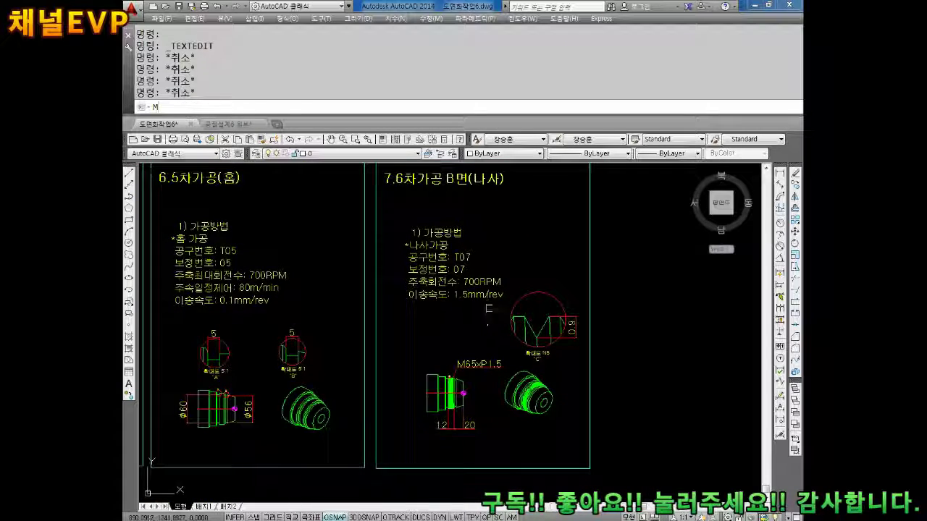
key(Return)
drag(402, 226, 507, 304)
key(Return)
click(487, 325)
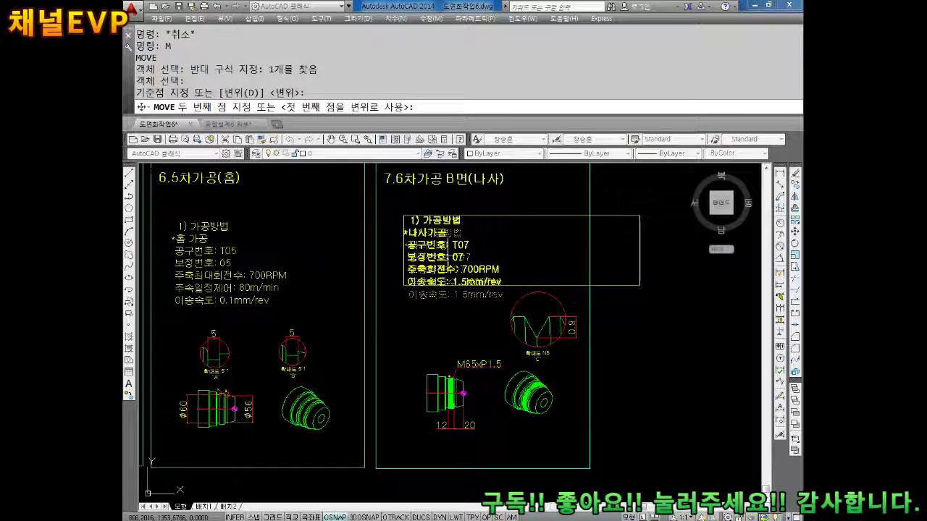
key(Escape)
scroll(471, 273, down, 1)
scroll(472, 272, down, 1)
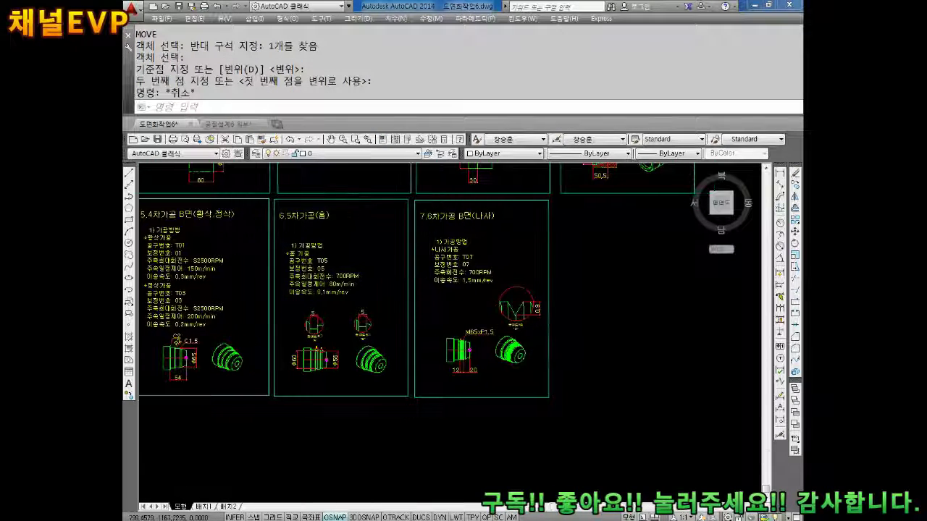
scroll(457, 319, down, 3)
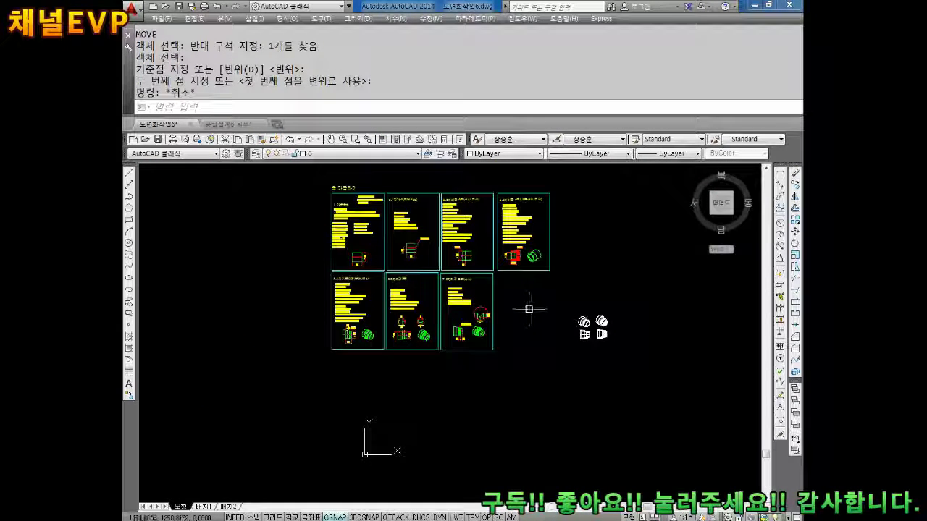
scroll(383, 294, up, 1)
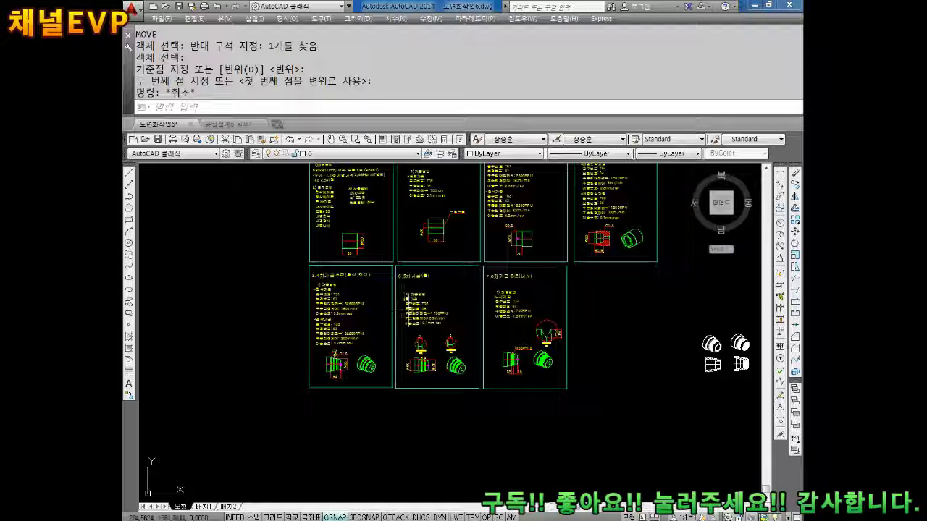
middle_drag(408, 312, 411, 269)
key(Escape)
key(Escape)
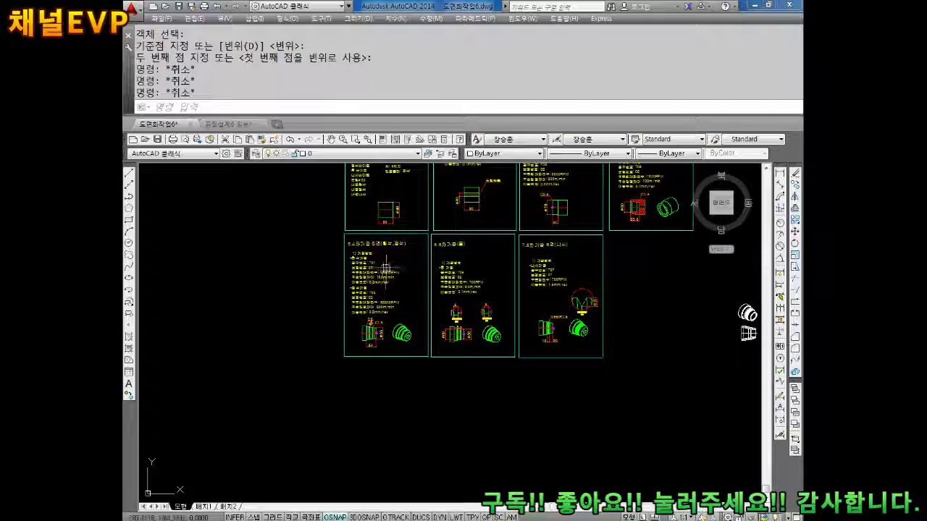
scroll(363, 222, up, 1)
scroll(363, 222, up, 1)
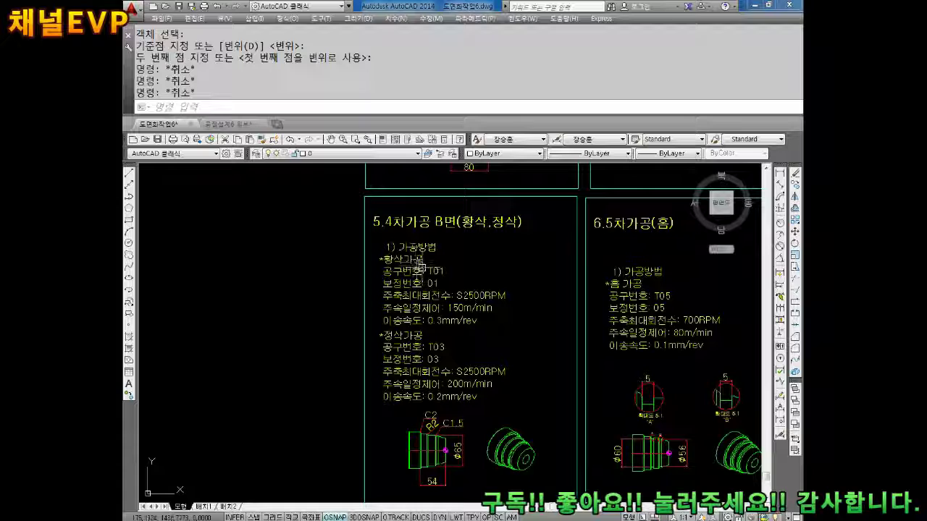
scroll(461, 257, down, 2)
key(Escape)
key(Escape)
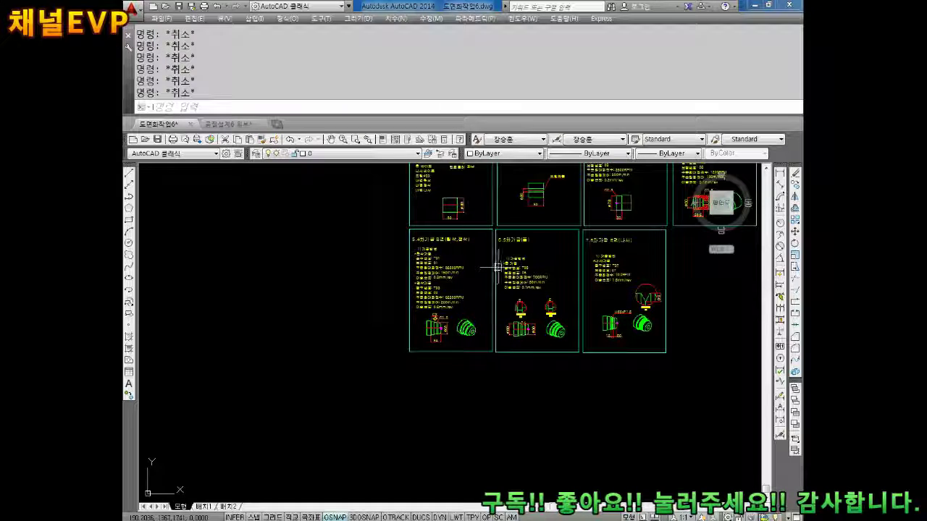
text(m)
key(Return)
scroll(488, 249, up, 2)
Move the 5.4 sheet's 78 objects to sit right of the 4.3 sheet.
key(Escape)
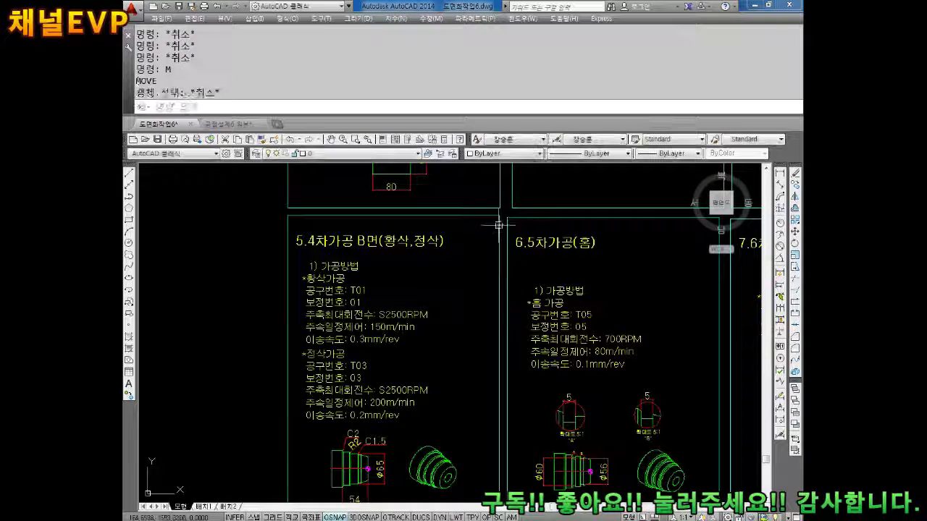
key(Escape)
text(m)
key(Return)
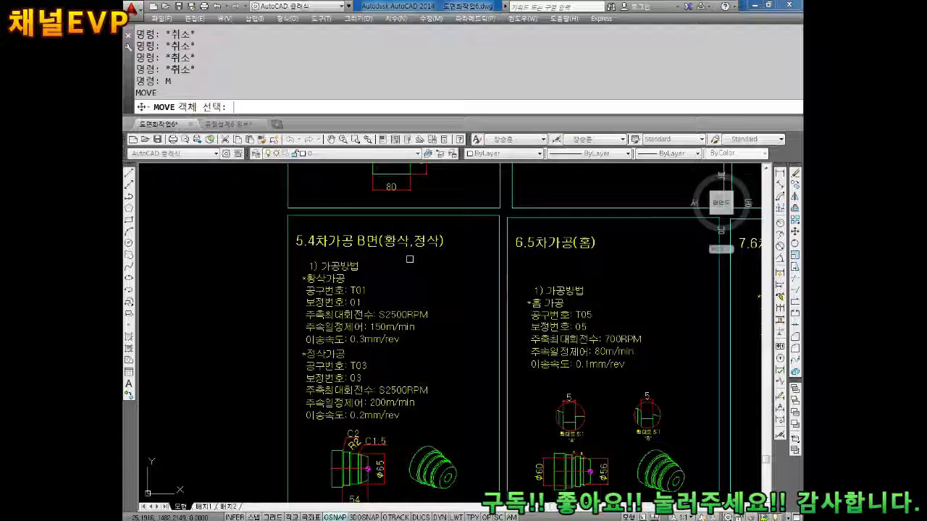
click(506, 209)
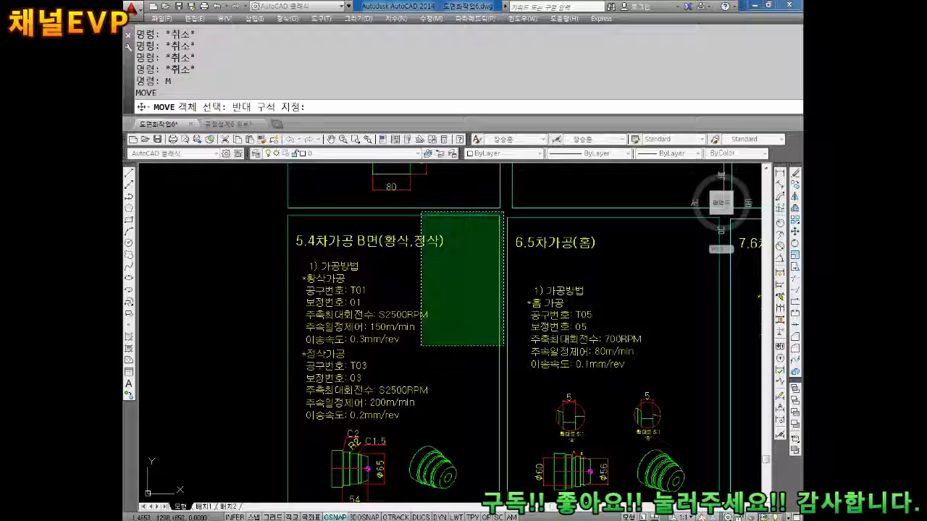
middle_drag(419, 347, 427, 246)
click(244, 438)
key(Return)
middle_drag(335, 256, 401, 449)
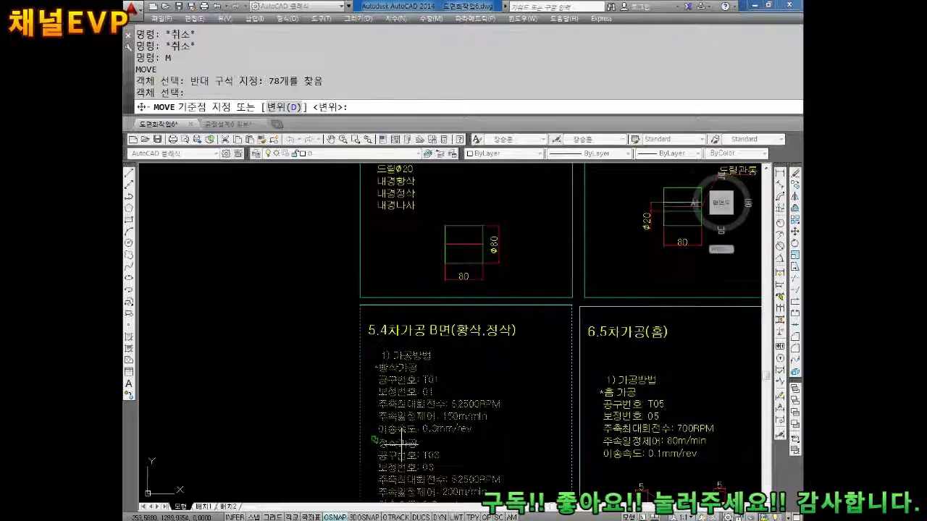
click(360, 307)
scroll(360, 307, down, 5)
scroll(405, 289, up, 2)
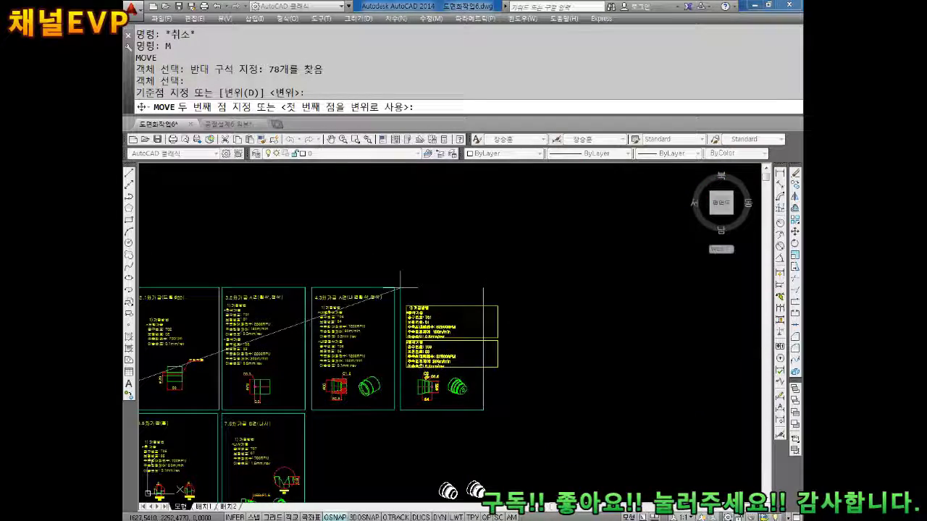
click(400, 287)
key(Escape)
middle_drag(383, 391, 633, 255)
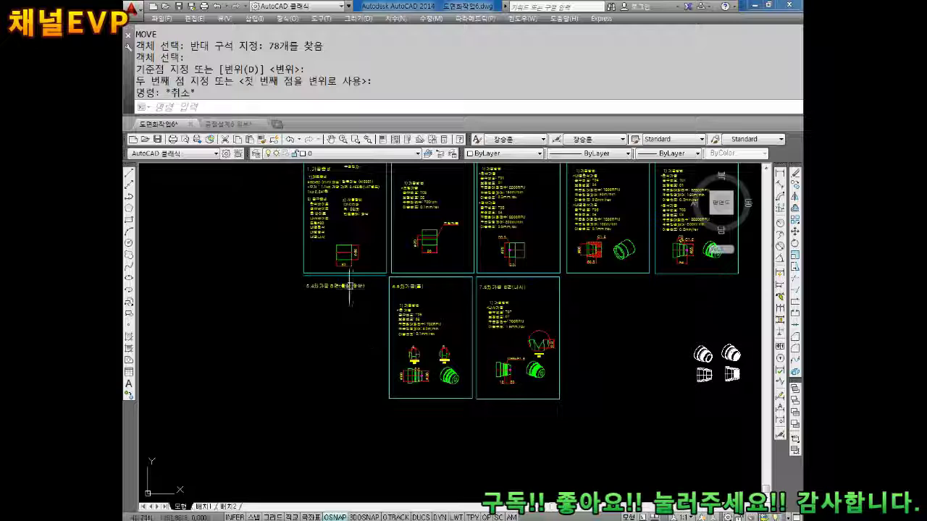
Try moving the leftover 5.4 title text, then cancel the move.
scroll(349, 286, up, 4)
key(Escape)
key(Escape)
key(Escape)
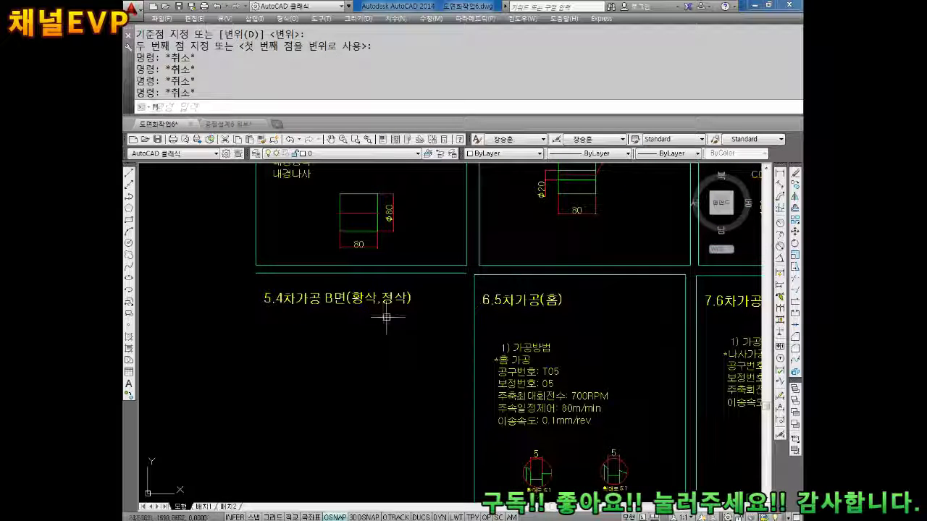
scroll(411, 298, up, 2)
text(m)
key(Return)
click(417, 254)
click(304, 325)
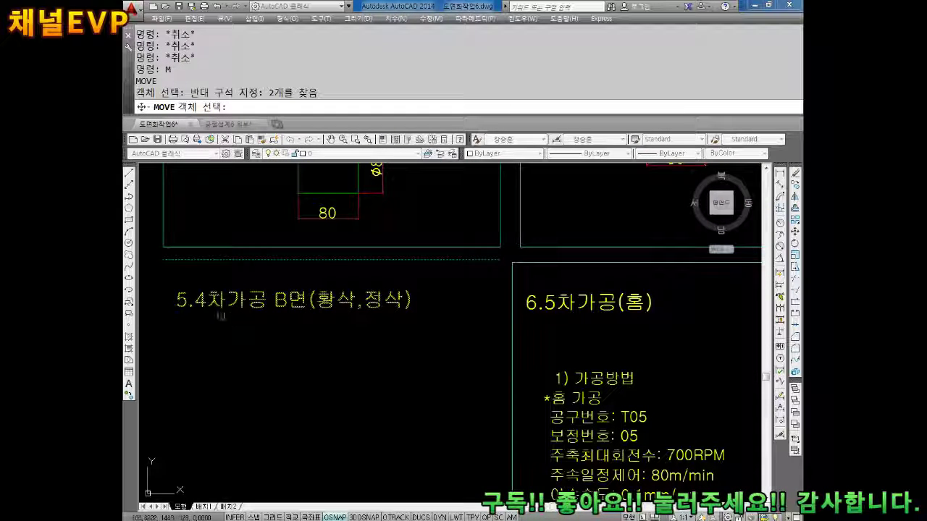
click(216, 275)
click(165, 333)
key(Return)
click(161, 253)
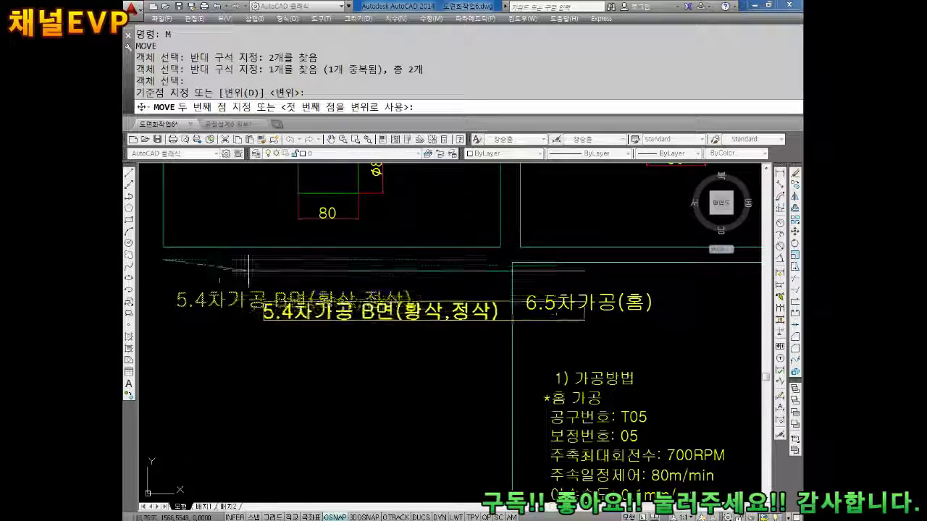
scroll(232, 482, down, 4)
scroll(554, 315, up, 5)
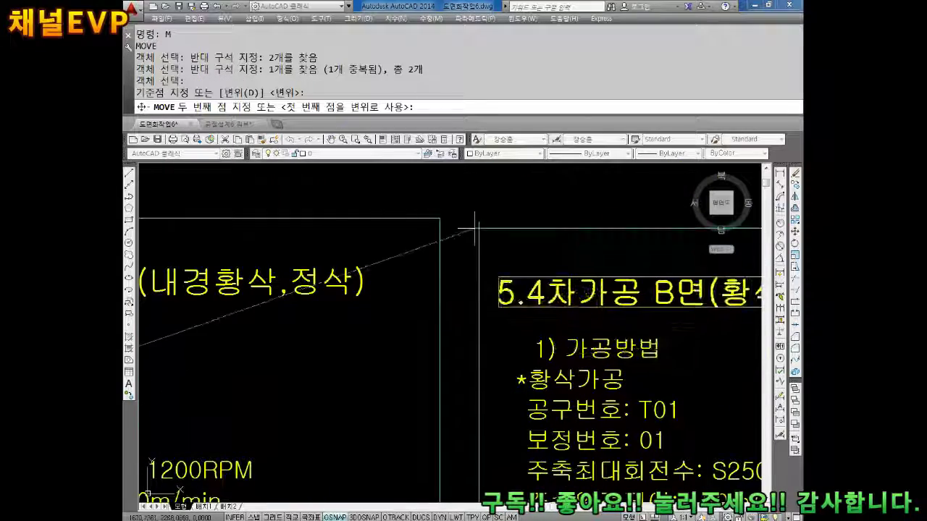
key(Escape)
key(Escape)
scroll(527, 444, down, 6)
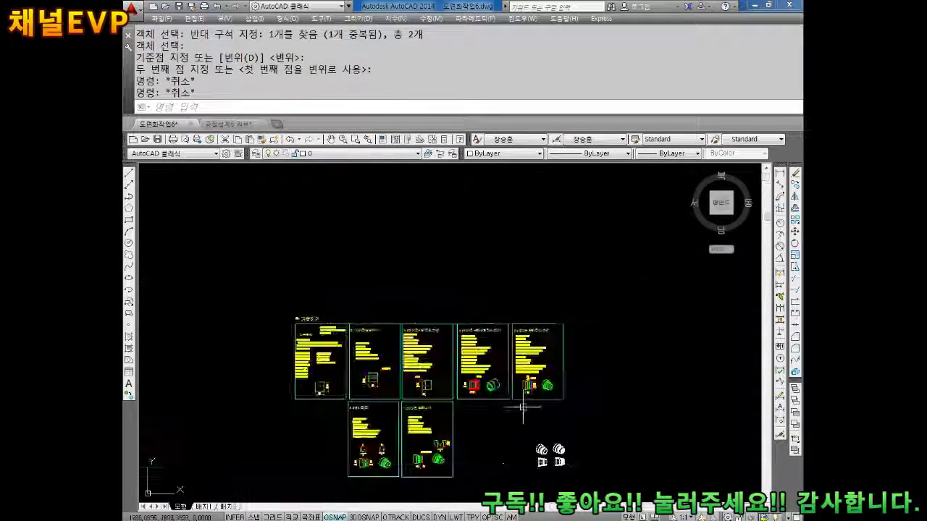
scroll(543, 266, up, 4)
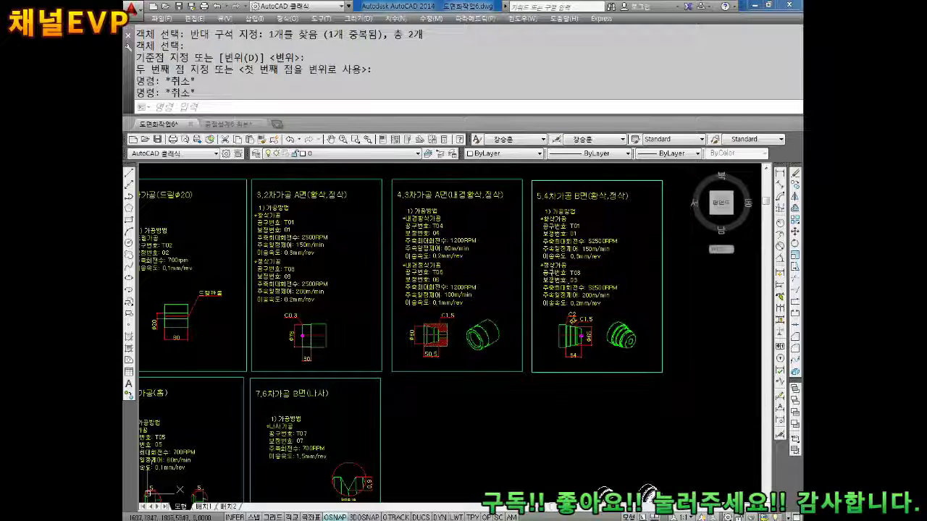
key(Escape)
key(Escape)
Shift the 4.3 and 5.4 sheets (144 objects) slightly to the left.
key(Return)
mouse_move(554, 281)
middle_down()
mouse_move(554, 304)
mouse_move(475, 304)
middle_up()
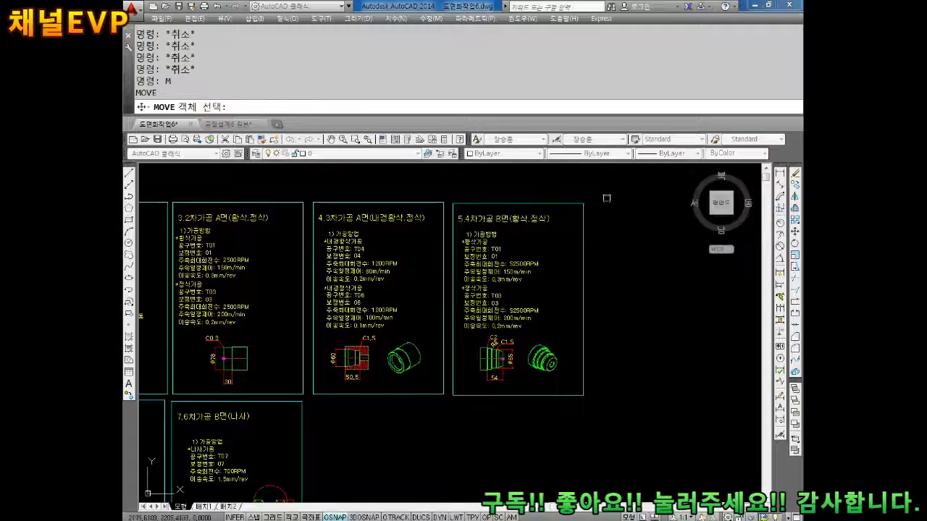
click(619, 181)
click(316, 410)
scroll(422, 224, down, 1)
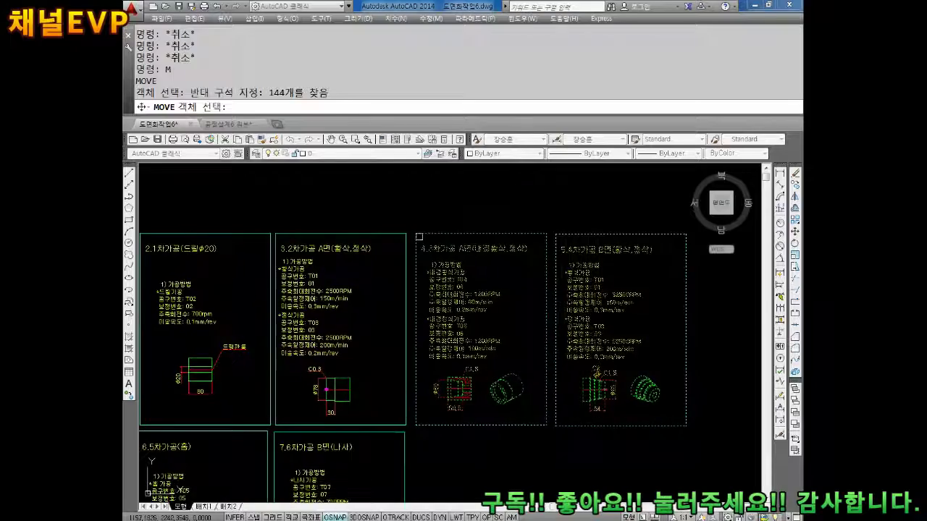
key(Return)
scroll(422, 225, up, 4)
click(403, 215)
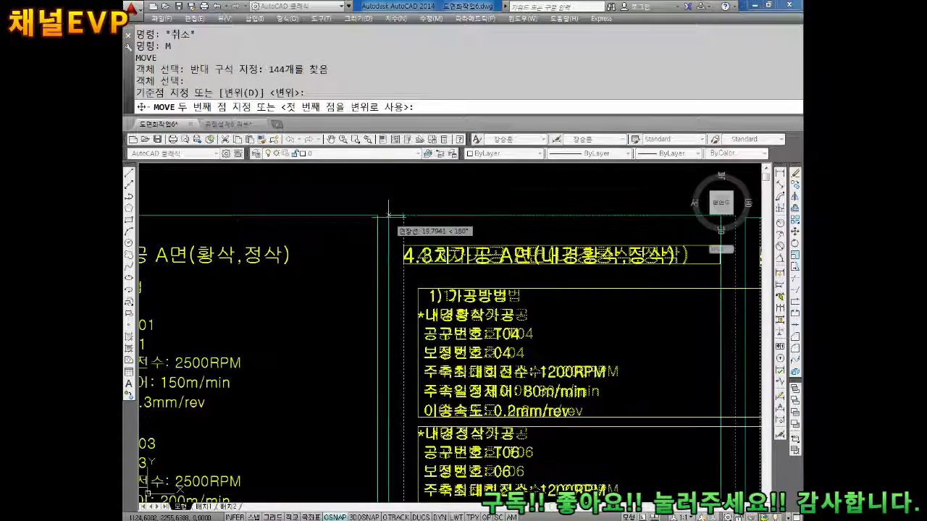
click(387, 215)
scroll(369, 232, down, 4)
key(Escape)
Attempt repositioning the 5.4 sheet's 80 objects, cancelling and restarting the move.
key(Return)
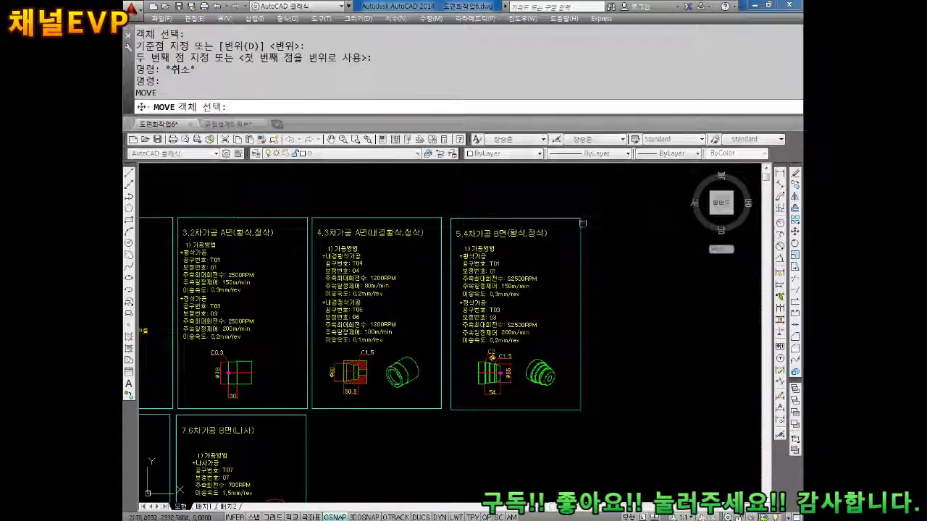
click(438, 200)
key(Return)
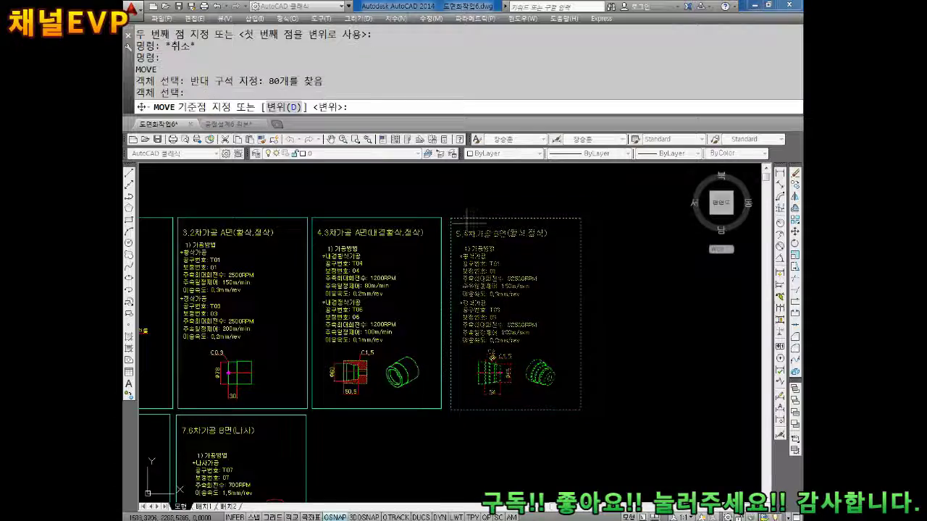
scroll(463, 203, up, 5)
click(465, 193)
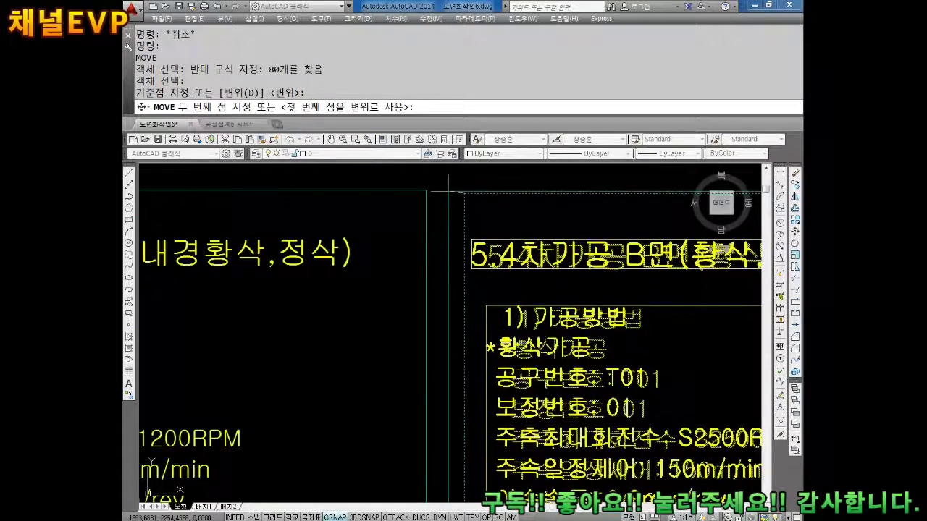
key(Escape)
scroll(464, 210, down, 2)
scroll(434, 372, down, 4)
scroll(434, 372, up, 3)
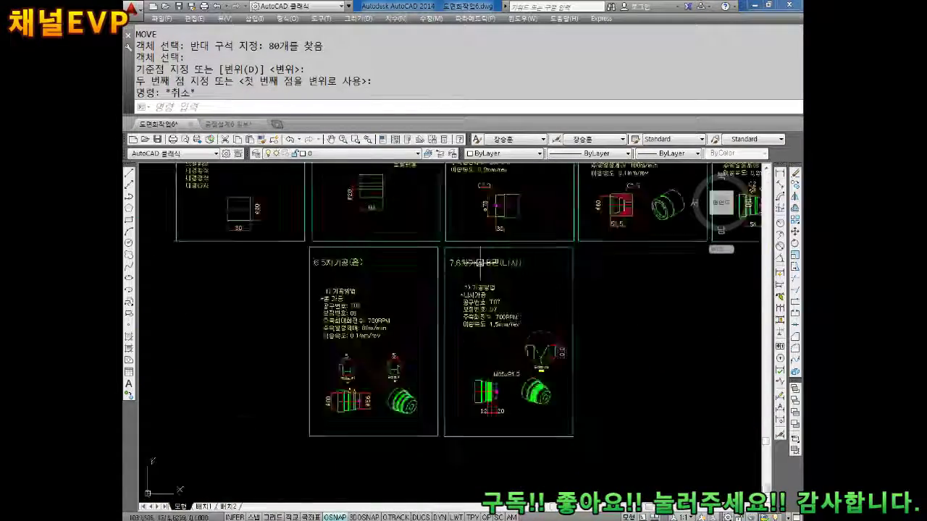
key(Escape)
key(Escape)
text(M)
key(Return)
scroll(596, 230, up, 4)
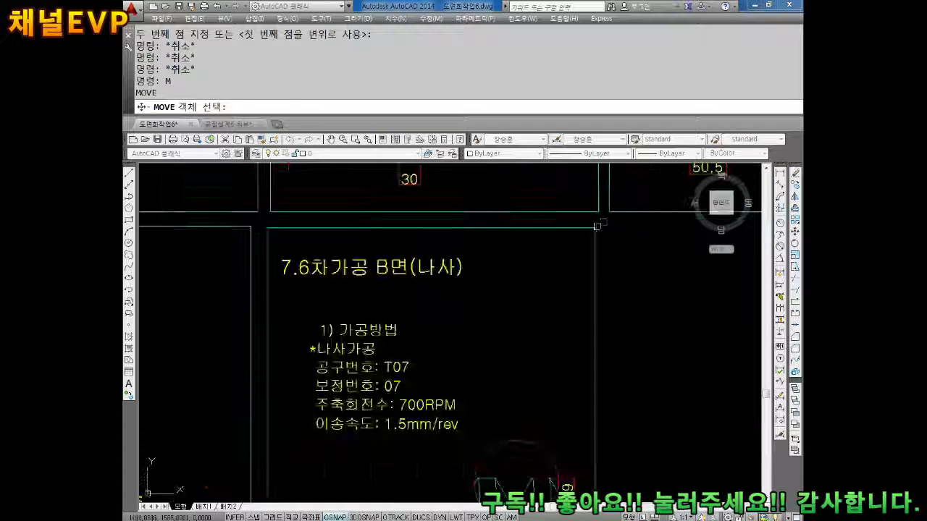
click(598, 229)
scroll(435, 326, down, 4)
click(384, 375)
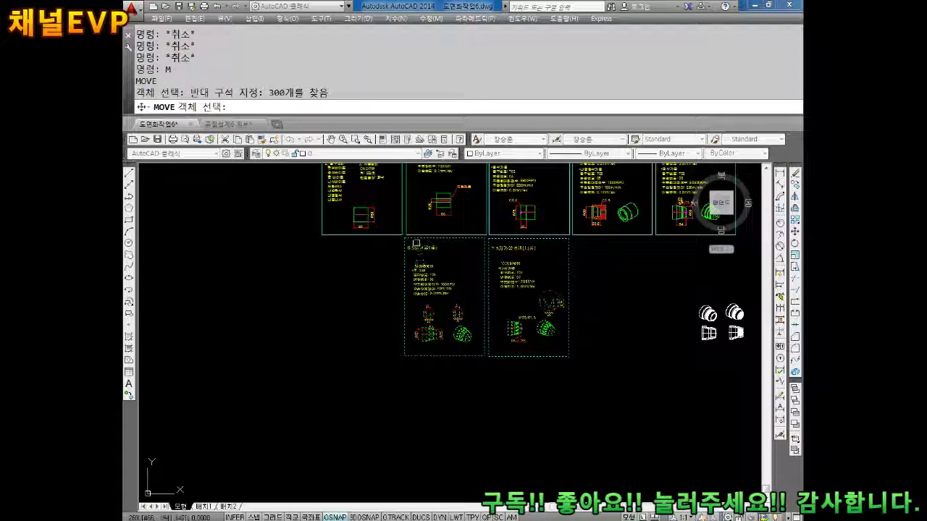
key(Return)
scroll(380, 243, up, 5)
click(375, 235)
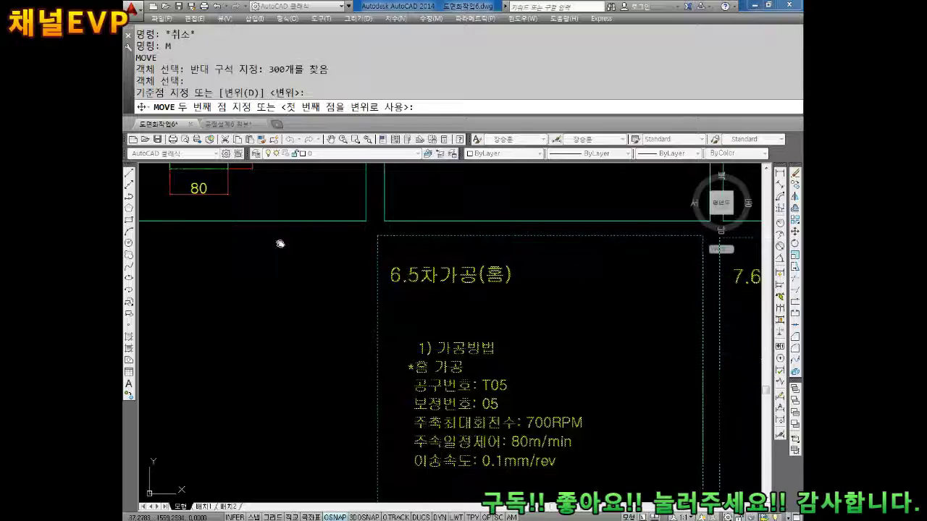
middle_drag(375, 236, 612, 230)
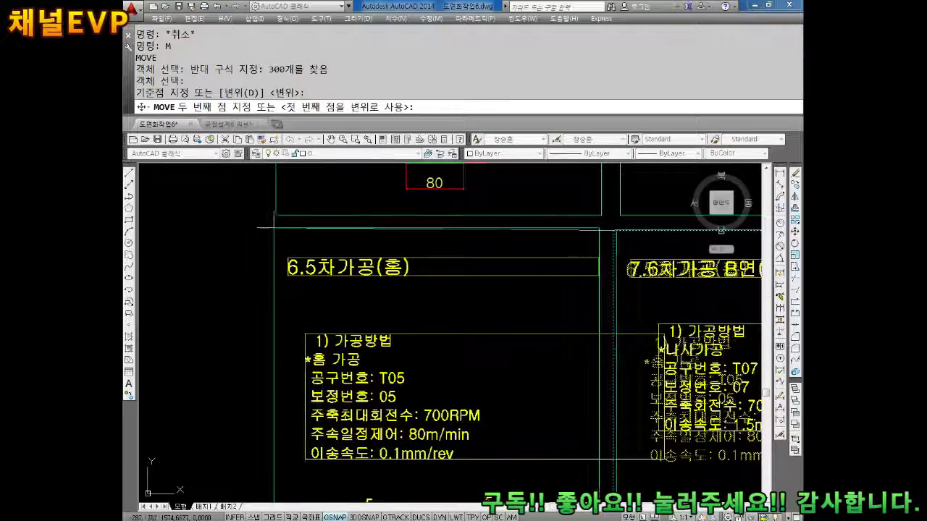
key(Escape)
scroll(425, 276, down, 3)
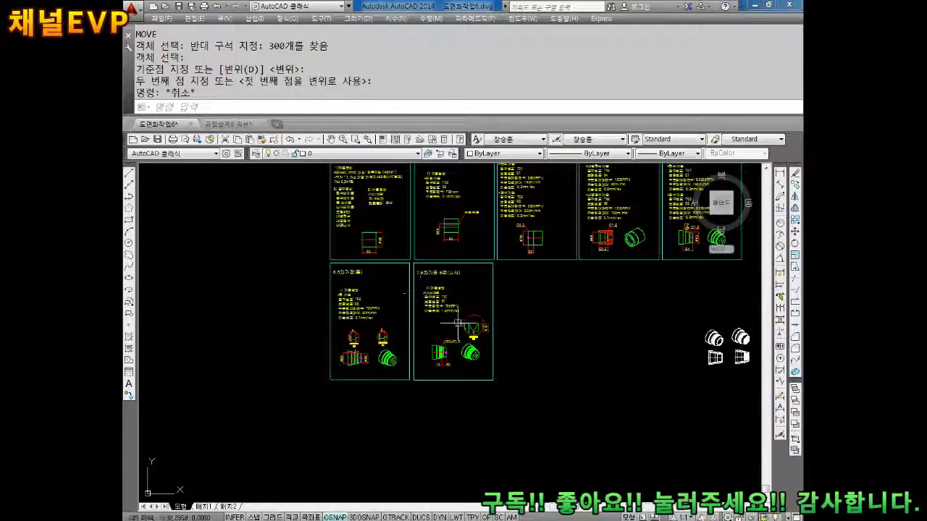
key(Escape)
key(Escape)
scroll(486, 326, up, 3)
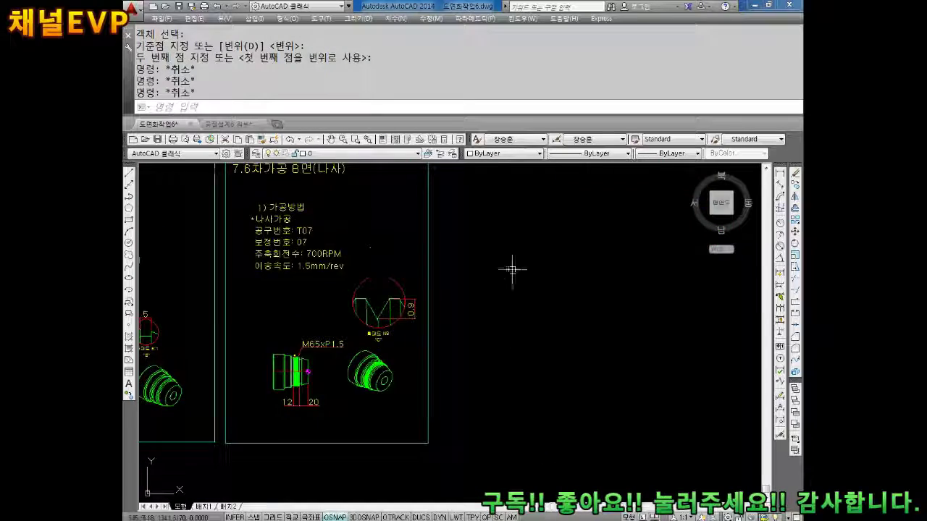
scroll(461, 291, down, 3)
scroll(646, 301, up, 5)
scroll(594, 315, up, 2)
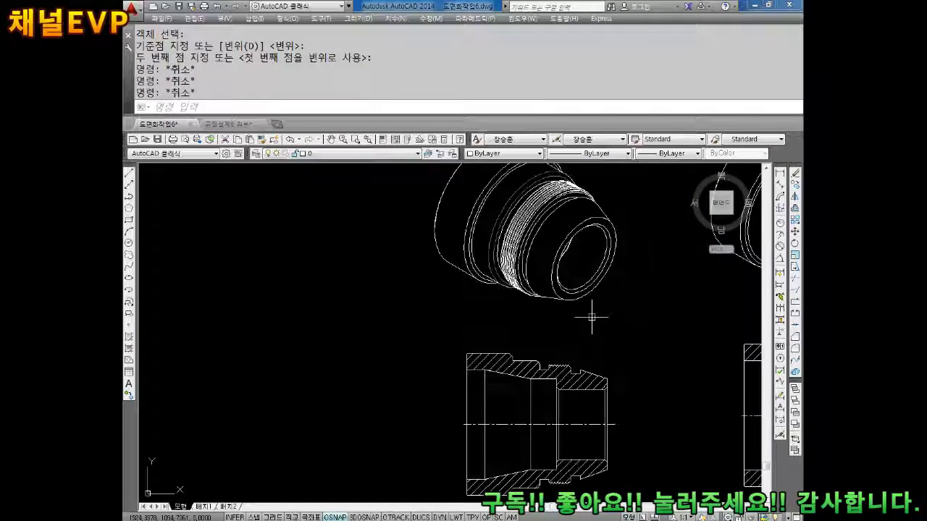
scroll(593, 314, down, 5)
scroll(534, 269, down, 3)
scroll(485, 260, up, 4)
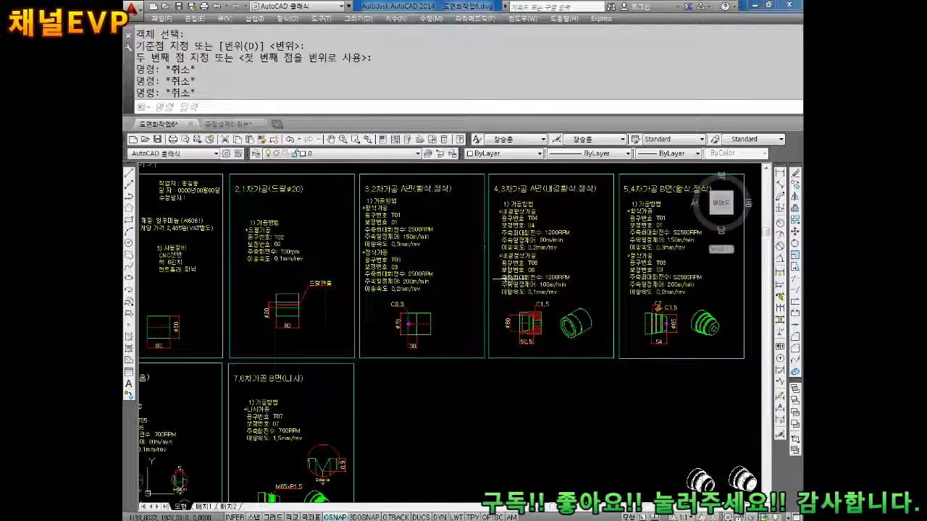
middle_drag(541, 241, 499, 260)
key(Escape)
key(Escape)
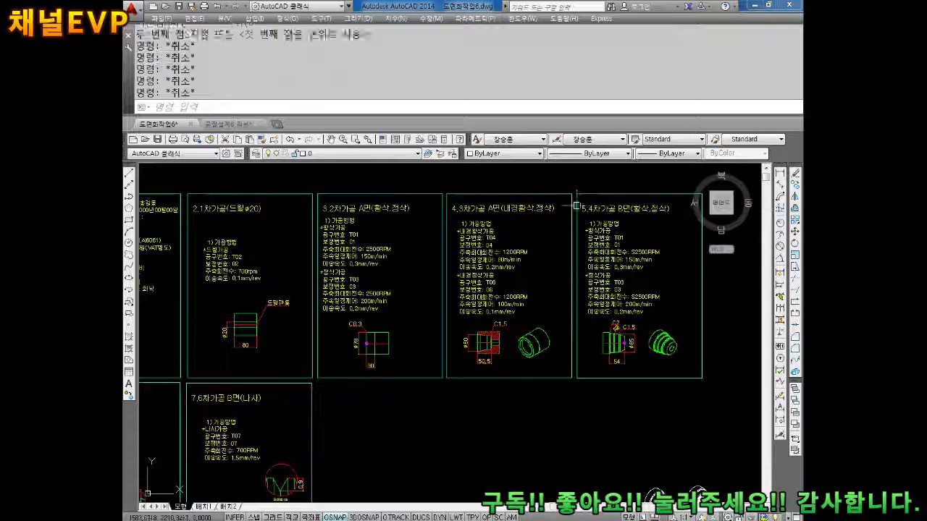
key(Escape)
text(CO)
key(Return)
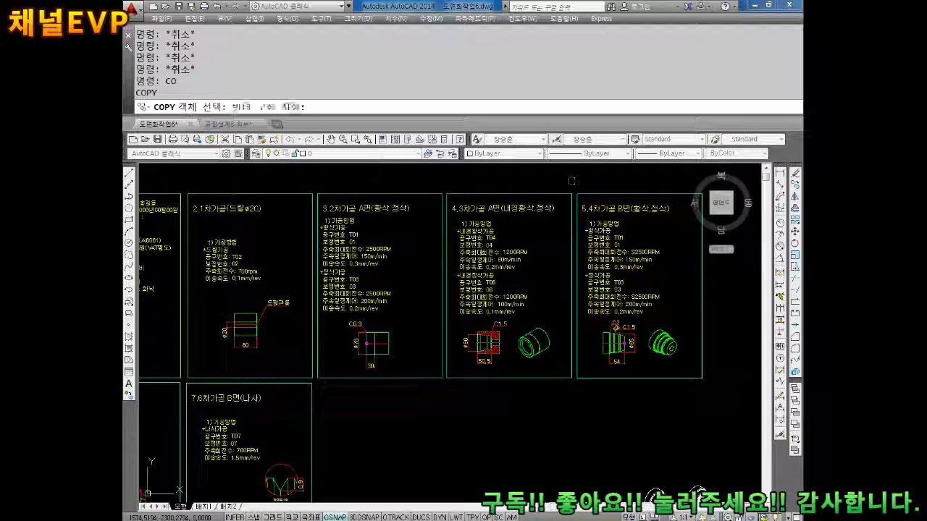
Start copying the 4.3차가공 A면 sheet with a crossing window, then cancel this first attempt.
click(572, 181)
click(455, 374)
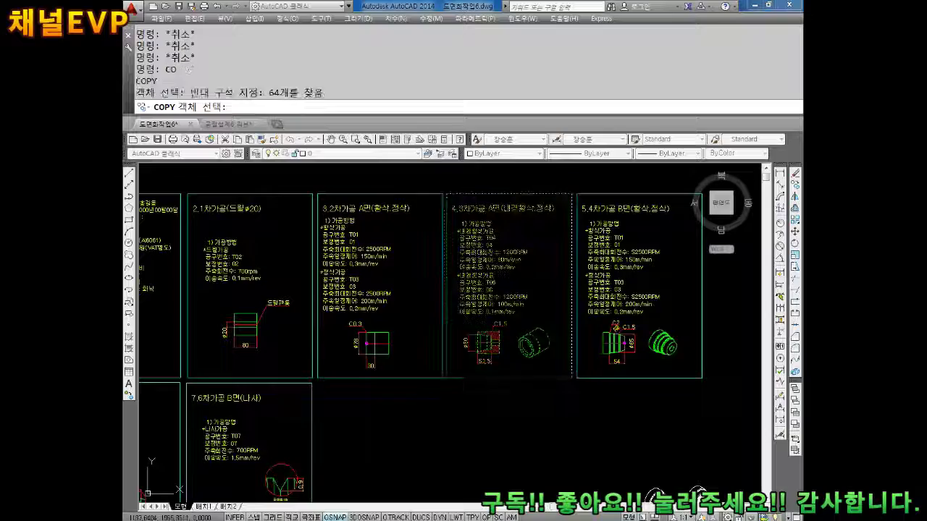
key(Return)
click(449, 194)
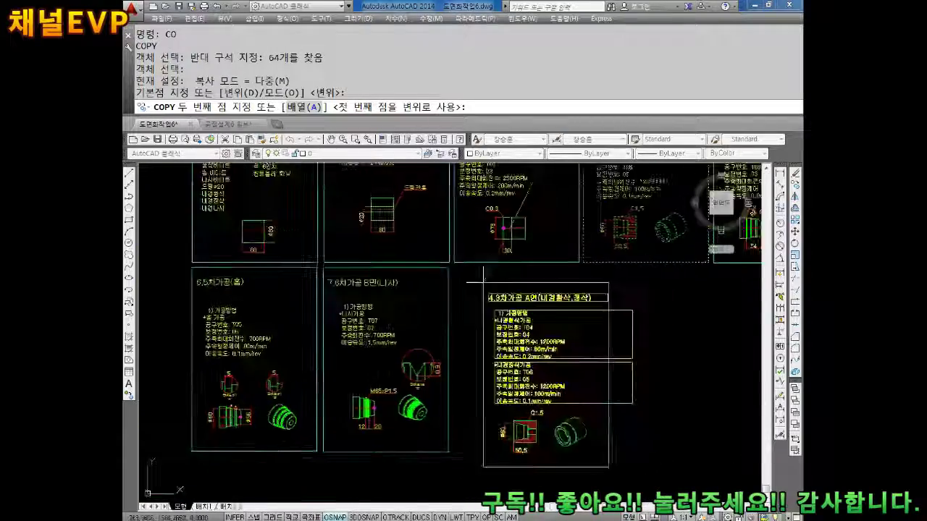
scroll(444, 267, up, 3)
key(Escape)
key(Escape)
scroll(534, 269, down, 5)
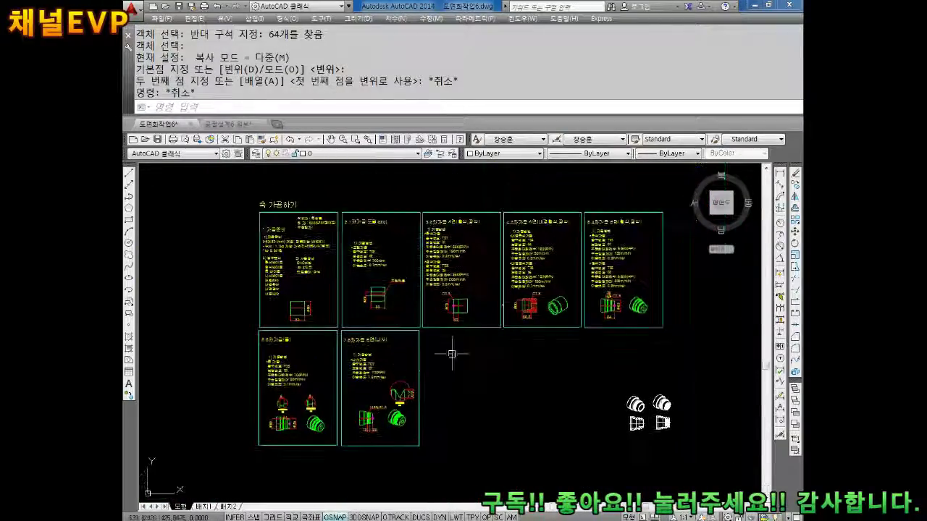
key(Escape)
key(Escape)
Restart COPY (CO), window-select the 4.3 sheet again, then cancel to redo the selection.
text(o)
key(Return)
scroll(572, 217, up, 4)
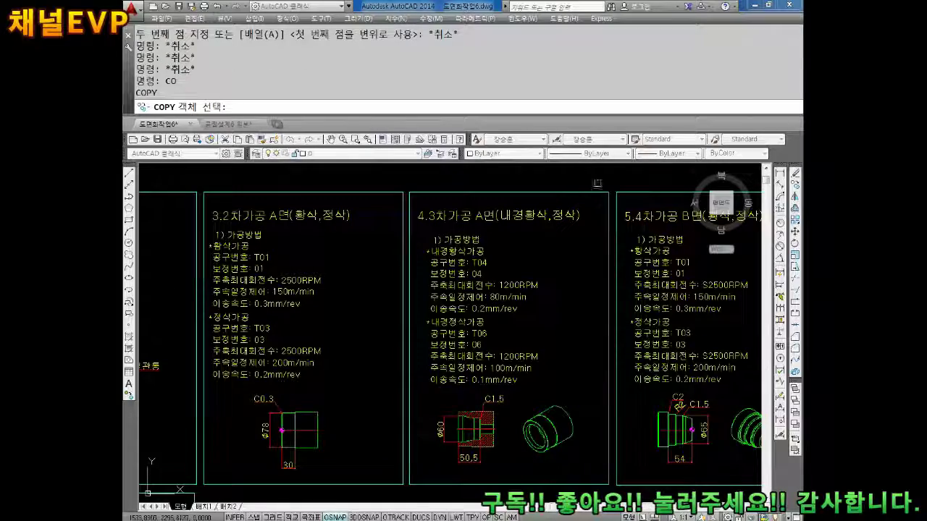
click(609, 174)
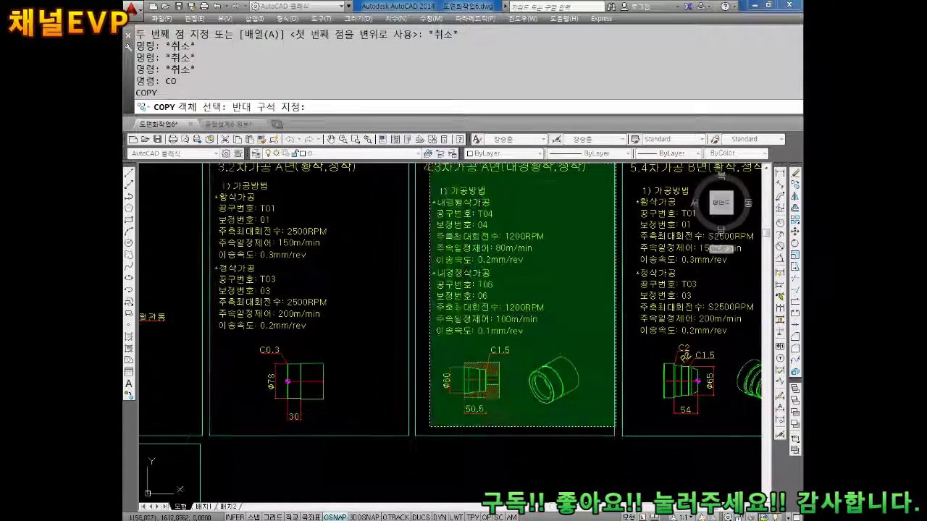
click(415, 458)
key(Return)
middle_drag(445, 311, 473, 423)
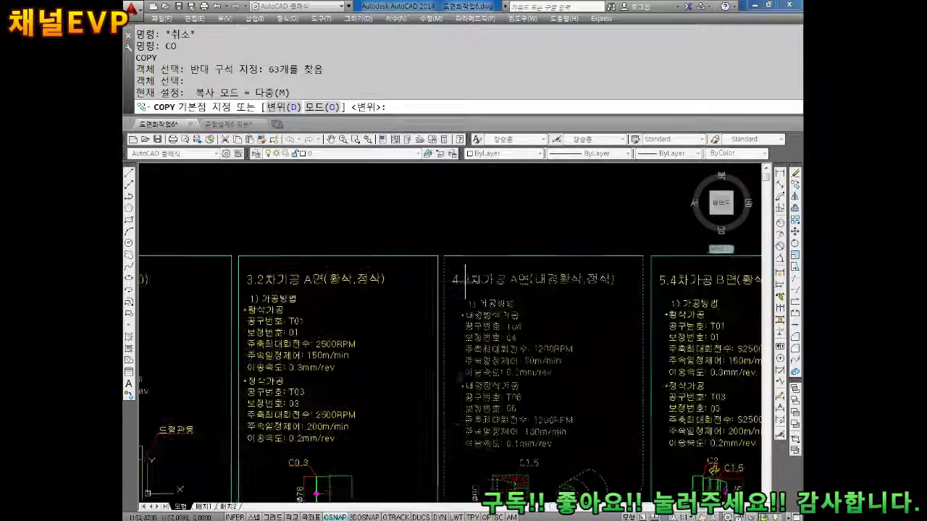
key(Escape)
key(Return)
Select the 4.3 sheet's contents and its own frame lines for copying, excluding the outer frame.
click(629, 201)
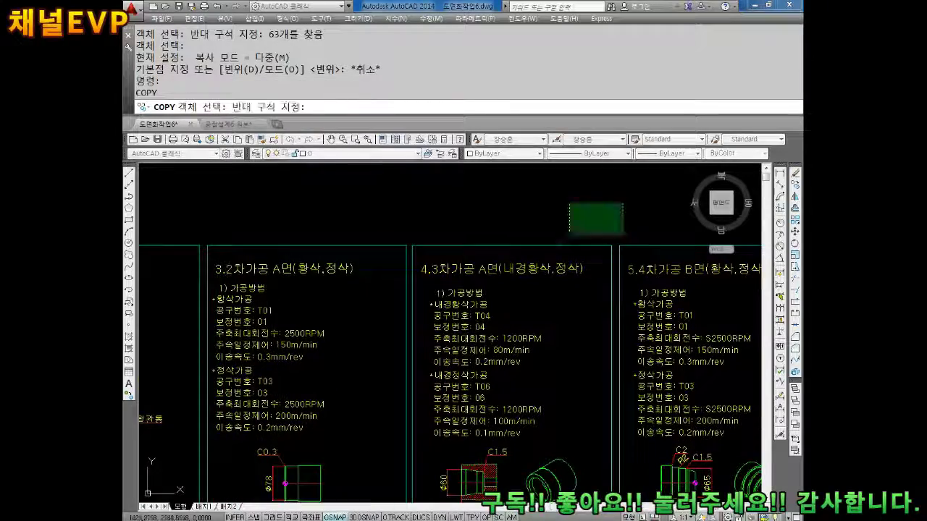
middle_drag(572, 283, 557, 189)
click(423, 474)
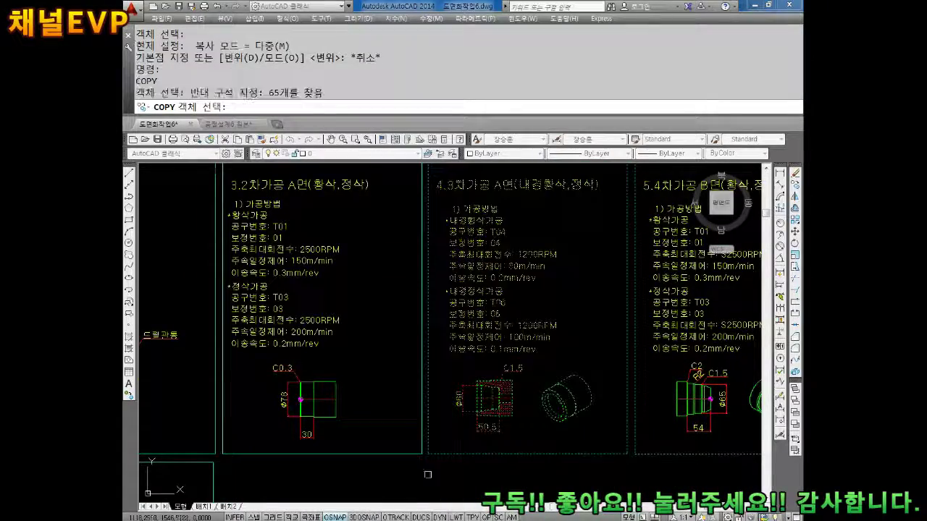
middle_drag(572, 358, 538, 412)
shift+click(559, 220)
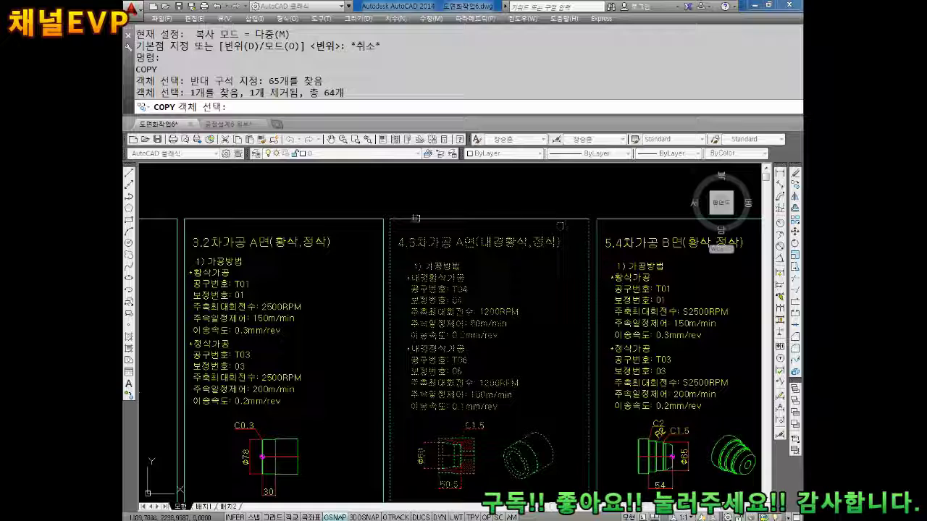
click(414, 226)
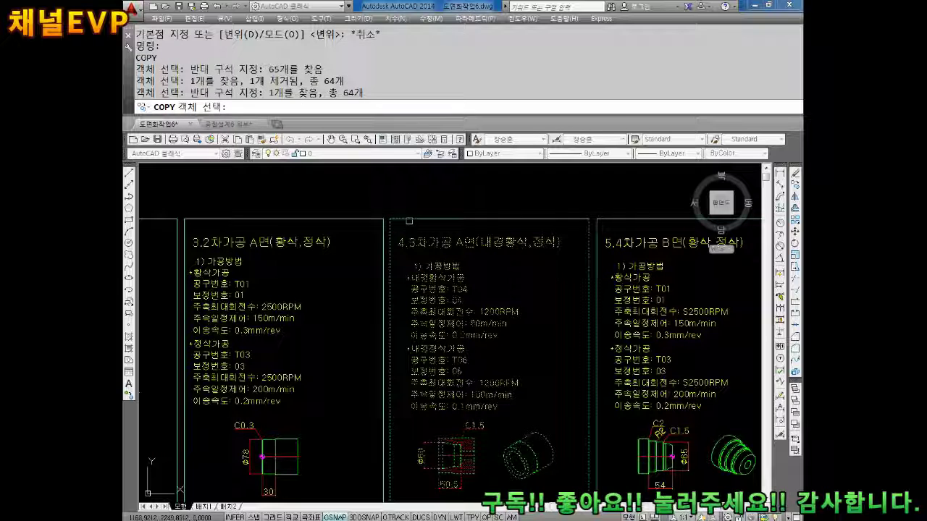
click(409, 219)
key(Return)
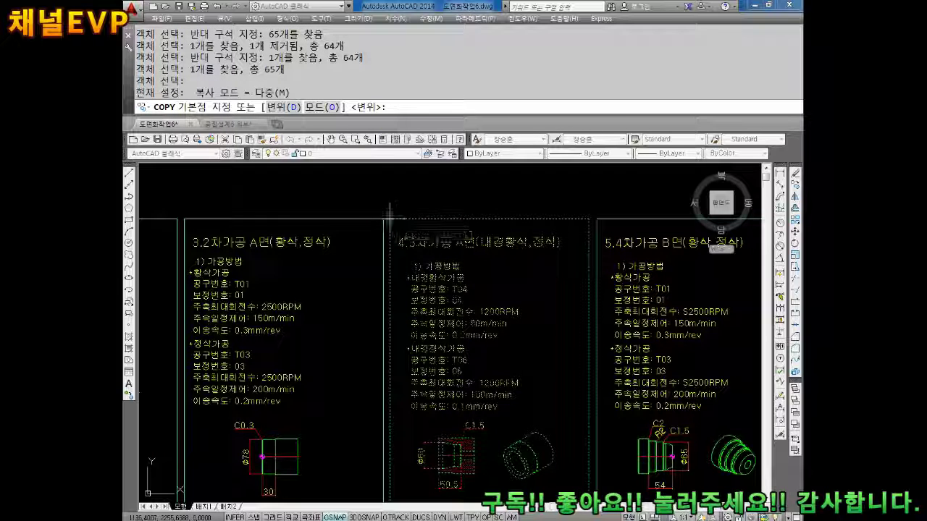
Place the copied 4.3 sheet beside the 7.6 thread sheet in the second row.
click(388, 215)
scroll(427, 278, down, 3)
scroll(427, 279, down, 1)
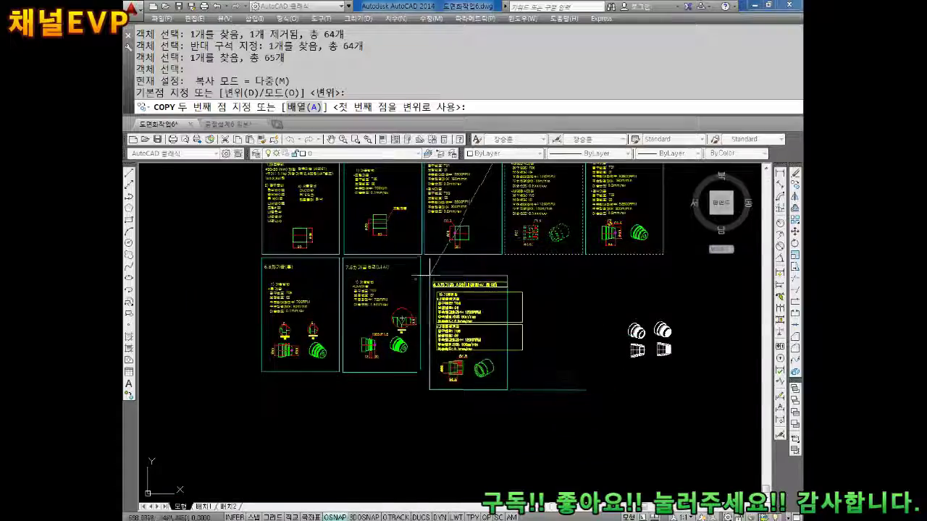
scroll(416, 278, up, 2)
scroll(420, 247, up, 5)
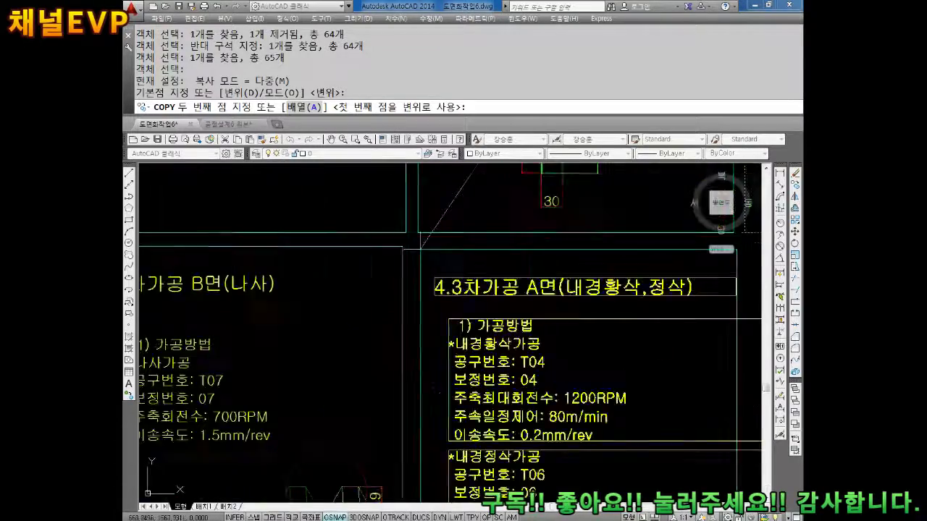
click(411, 241)
key(Escape)
Select the small stray object left near the sheets.
scroll(443, 259, down, 4)
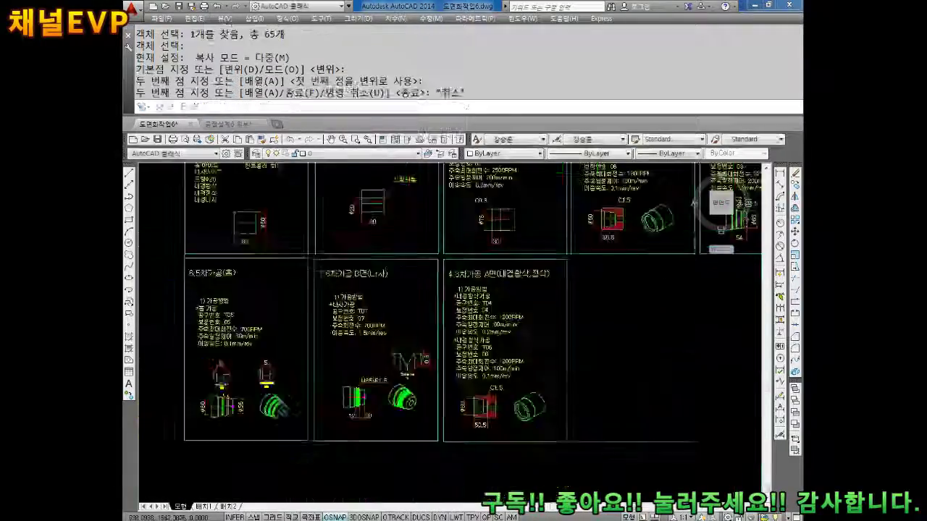
scroll(550, 406, up, 1)
key(Escape)
drag(571, 369, 543, 430)
Erase the stray object beside the copied sheet.
key(Delete)
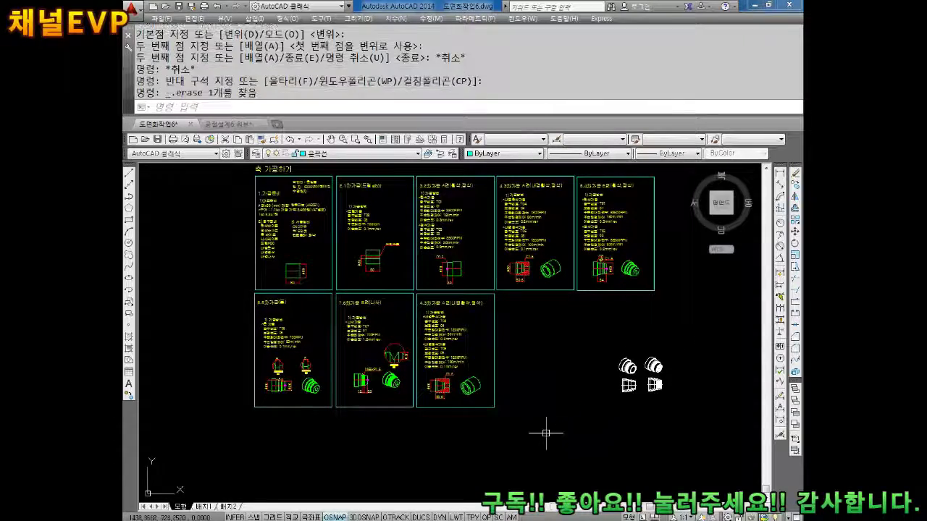
scroll(429, 325, up, 3)
scroll(443, 291, up, 2)
scroll(535, 294, up, 1)
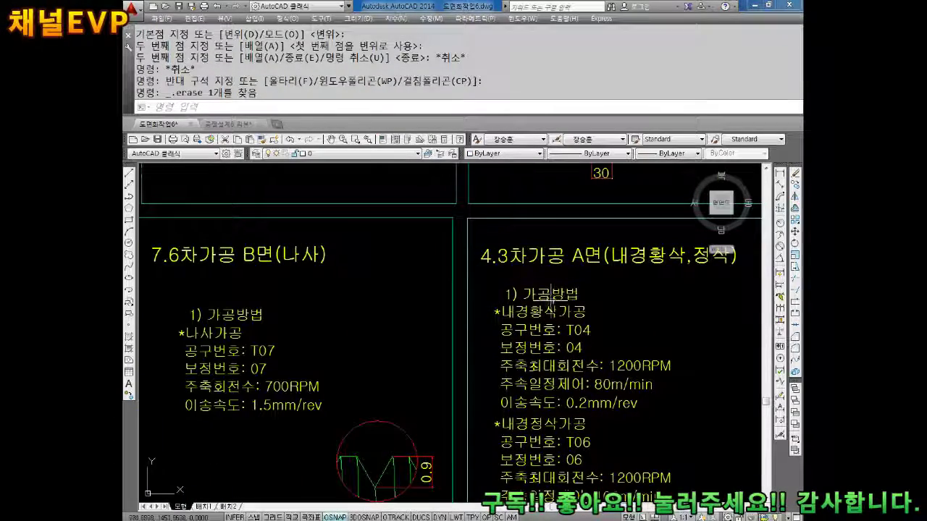
Change the copied heading from 4.3차가공 A면 to 8.7차가공 B면.
double_click(480, 269)
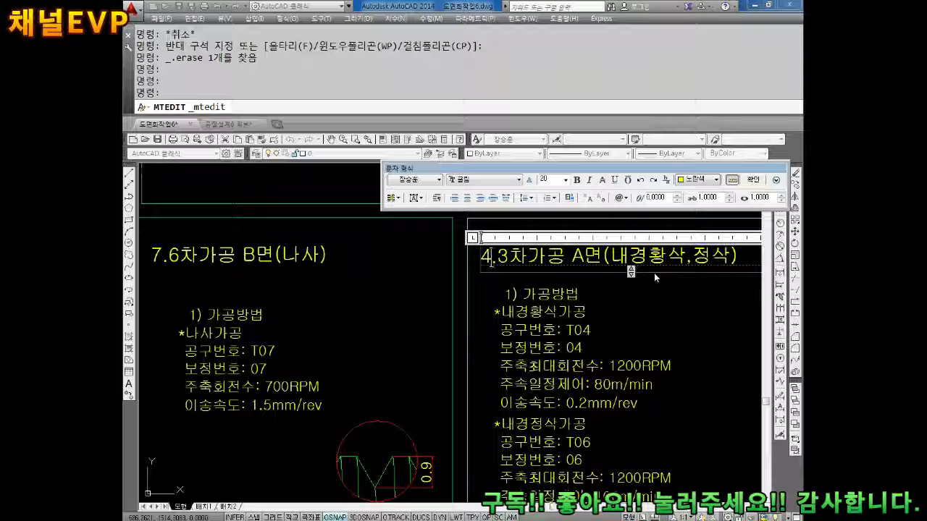
key(Delete)
key(Delete)
text(8)
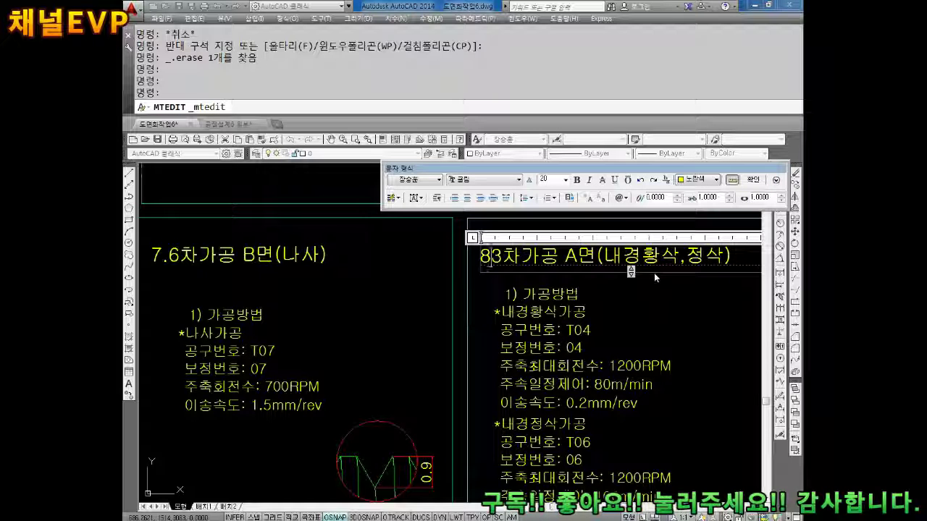
key(Delete)
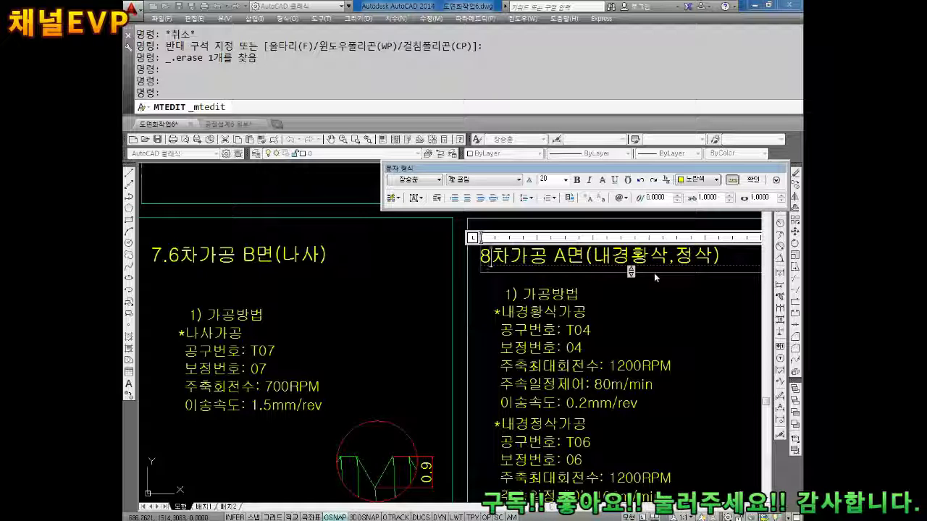
text(.7)
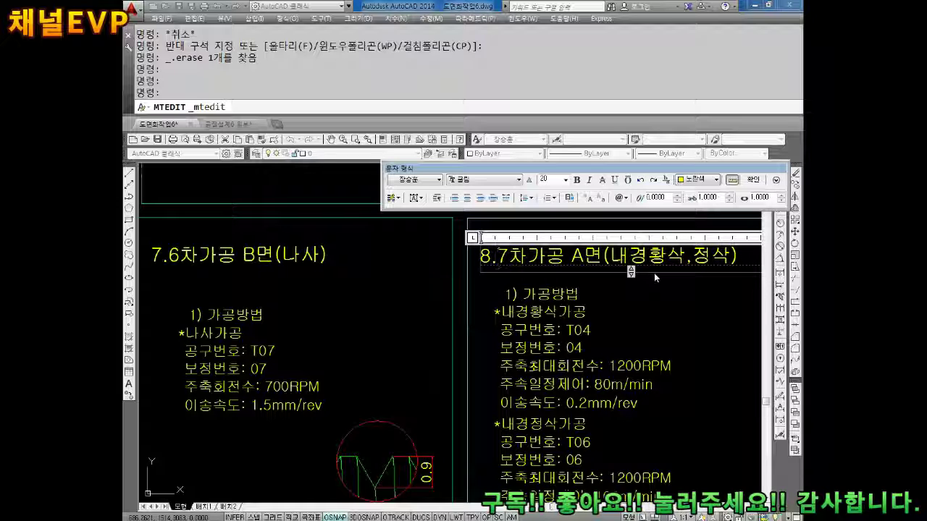
key(Right)
key(Right)
key(Right)
key(Right)
key(Right)
key(Right)
key(BackSpace)
text(B)
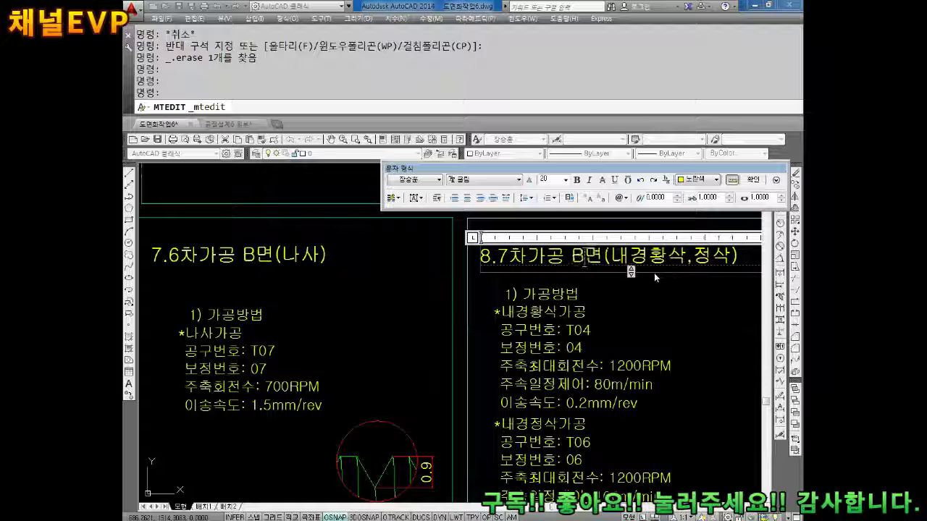
click(666, 388)
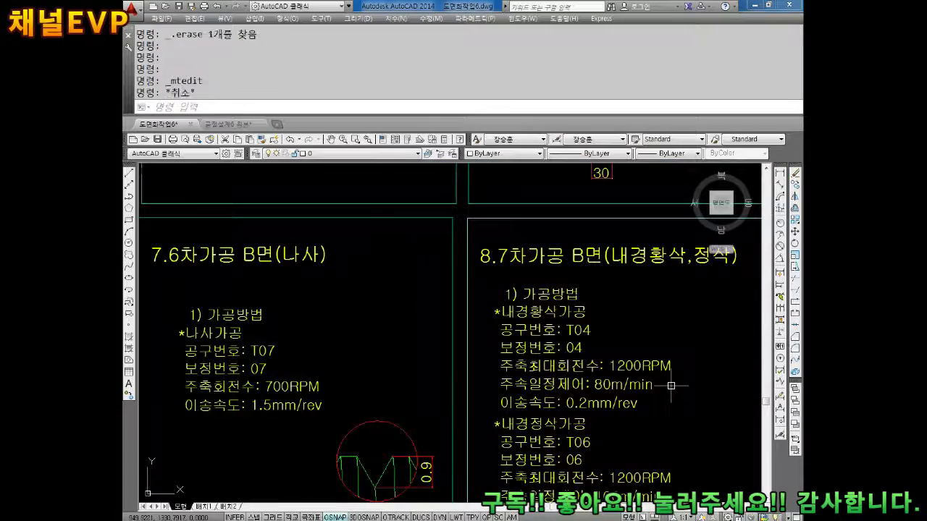
Erase the old bushing drawing from the 8.7 sheet.
scroll(631, 330, down, 2)
mouse_move(659, 378)
middle_down()
mouse_move(612, 328)
mouse_move(470, 293)
middle_up()
scroll(552, 372, up, 2)
click(649, 319)
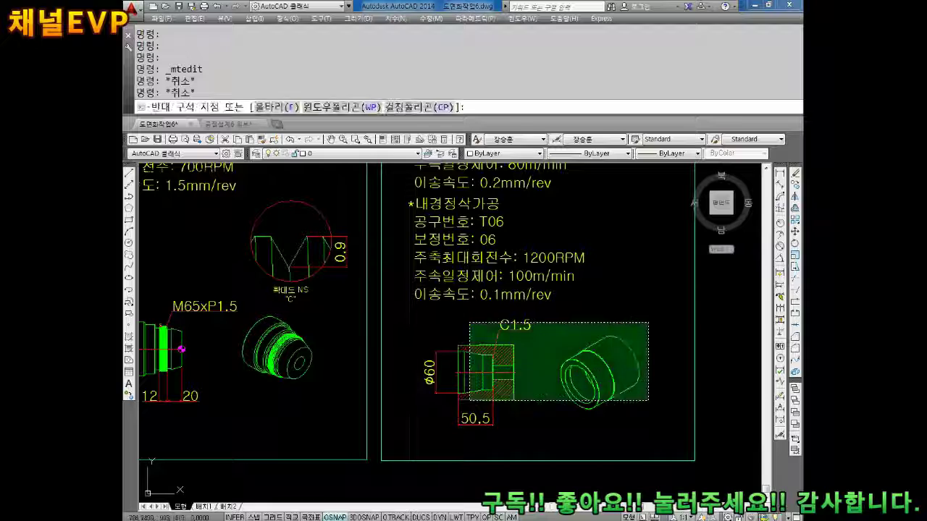
click(409, 427)
key(Delete)
Move (M) the white bushing views, picking a base point, toward the new 8.7 sheet.
mouse_move(572, 352)
middle_down()
mouse_move(608, 323)
mouse_move(552, 379)
middle_up()
key(Escape)
key(Escape)
key(Escape)
text(M)
key(Return)
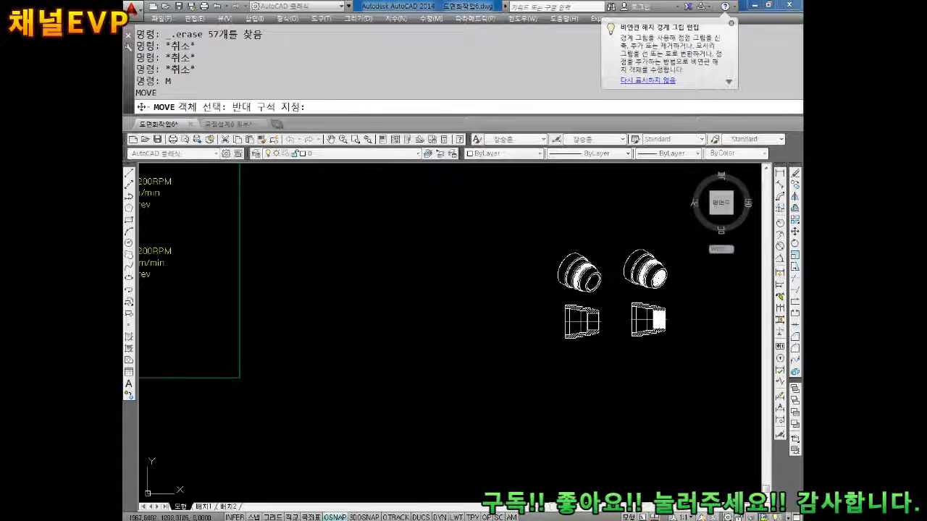
click(614, 240)
click(543, 366)
key(Return)
click(579, 292)
middle_drag(456, 300, 553, 253)
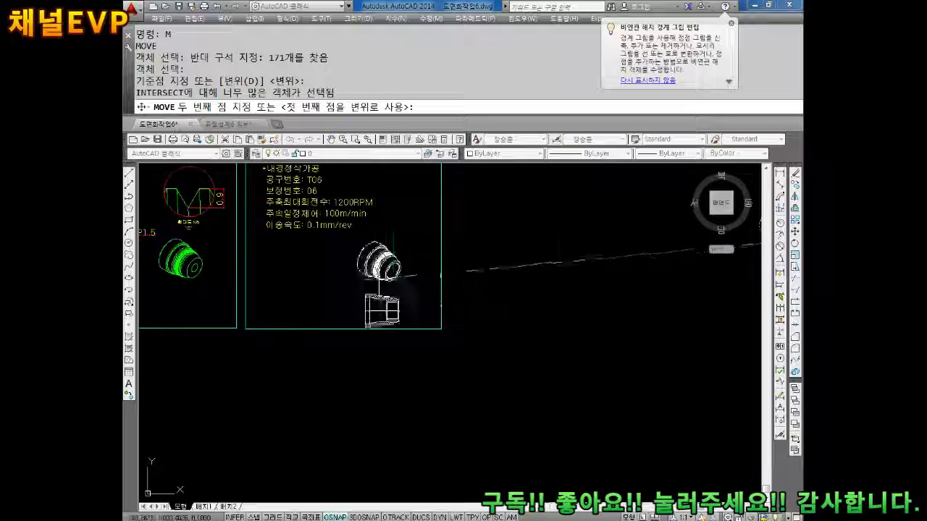
Select the part's section view for a move, then cancel the move.
scroll(485, 262, up, 2)
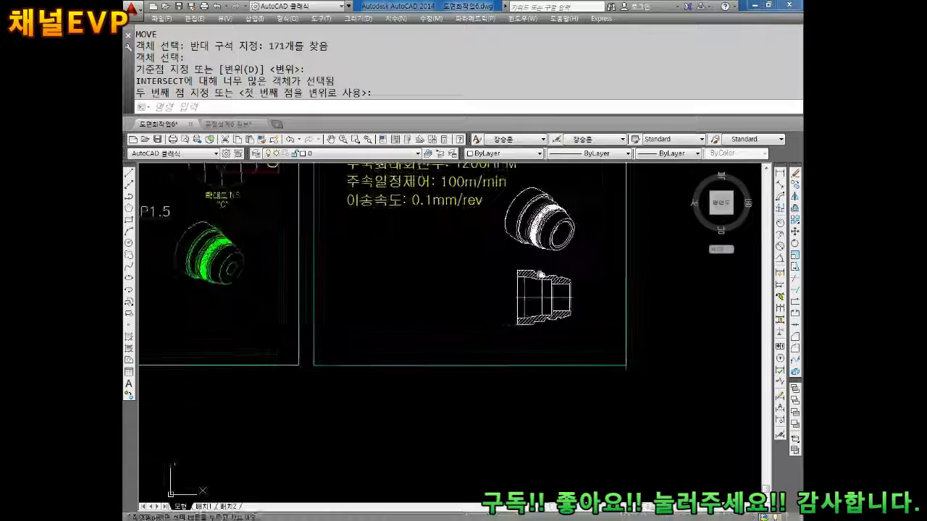
key(Escape)
key(Escape)
text(M)
key(Return)
click(585, 253)
click(506, 327)
key(Return)
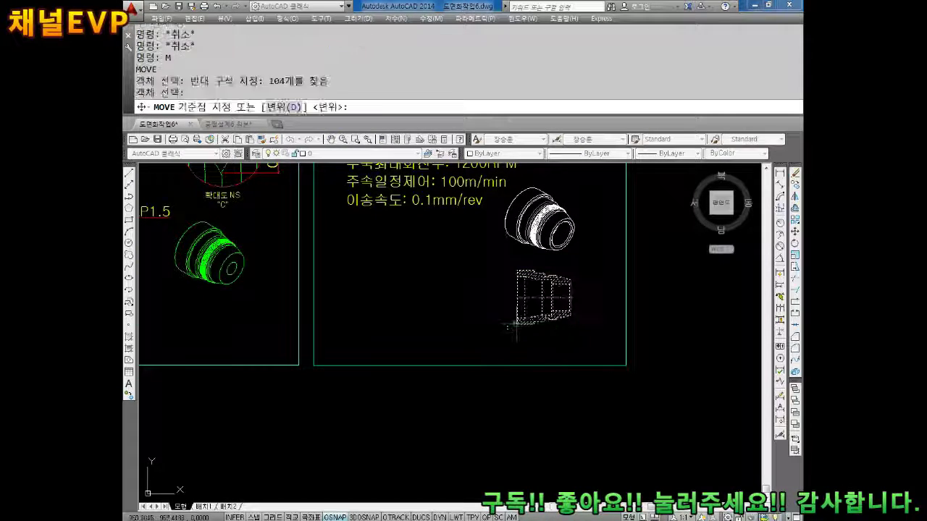
click(517, 296)
scroll(579, 293, down, 1)
scroll(623, 292, down, 1)
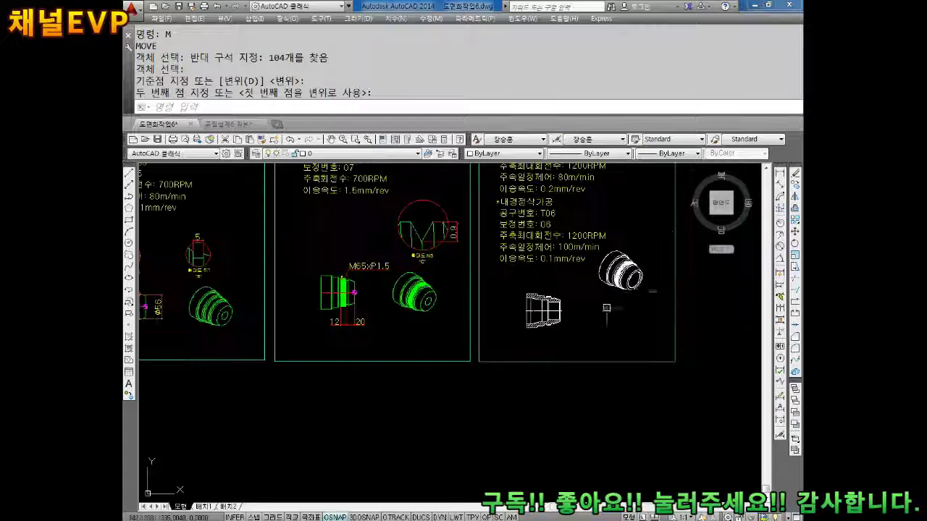
scroll(626, 291, up, 2)
key(Escape)
key(Escape)
key(Escape)
Move the isometric part view to sit right of the section view in the 8.7 sheet.
text(M)
key(Return)
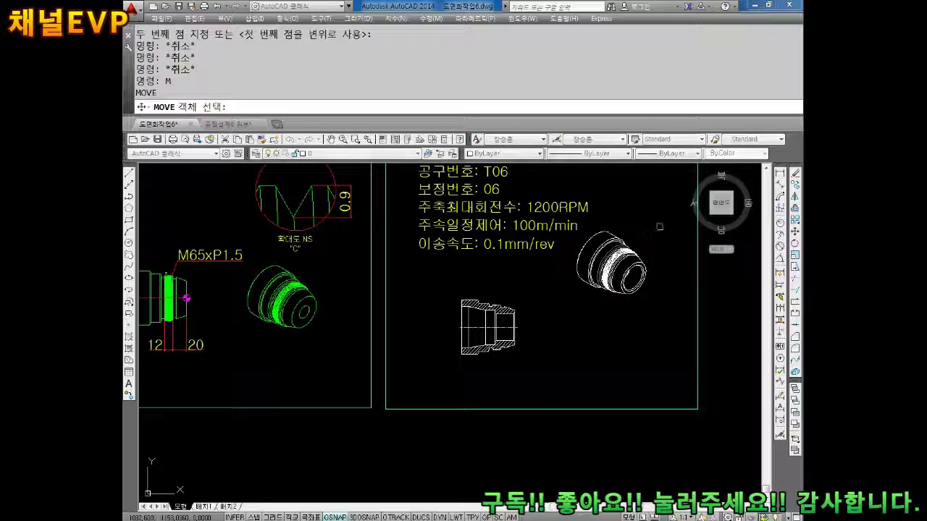
click(660, 302)
click(584, 303)
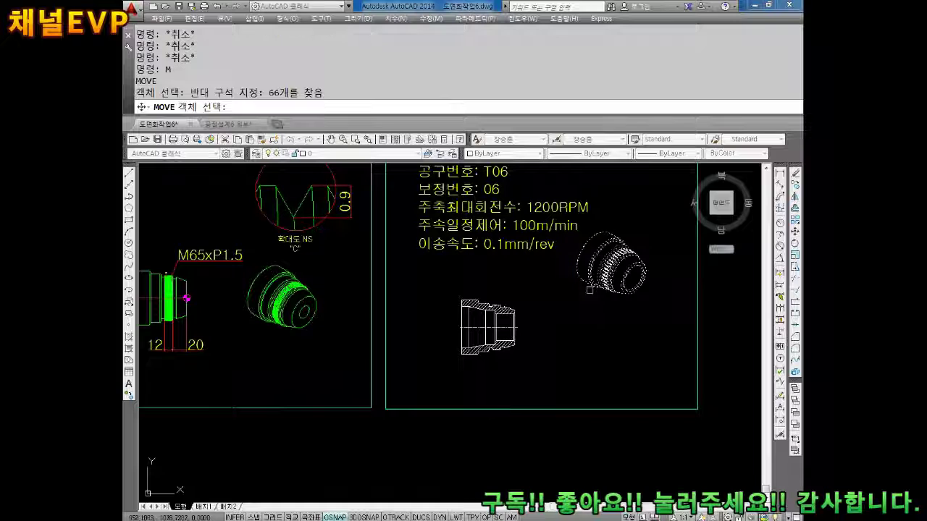
click(618, 308)
key(Return)
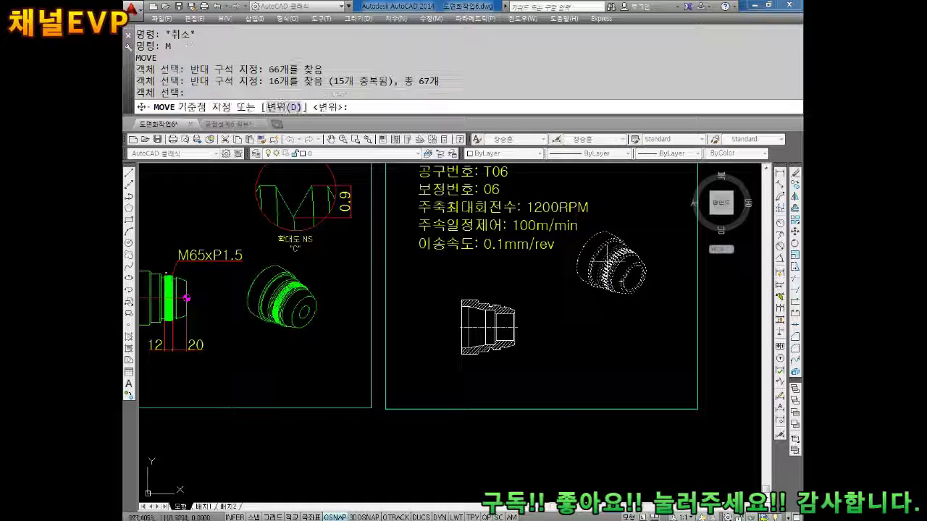
click(612, 262)
click(606, 326)
key(Escape)
key(Escape)
Select both views of the new bushing part for recolouring.
click(662, 373)
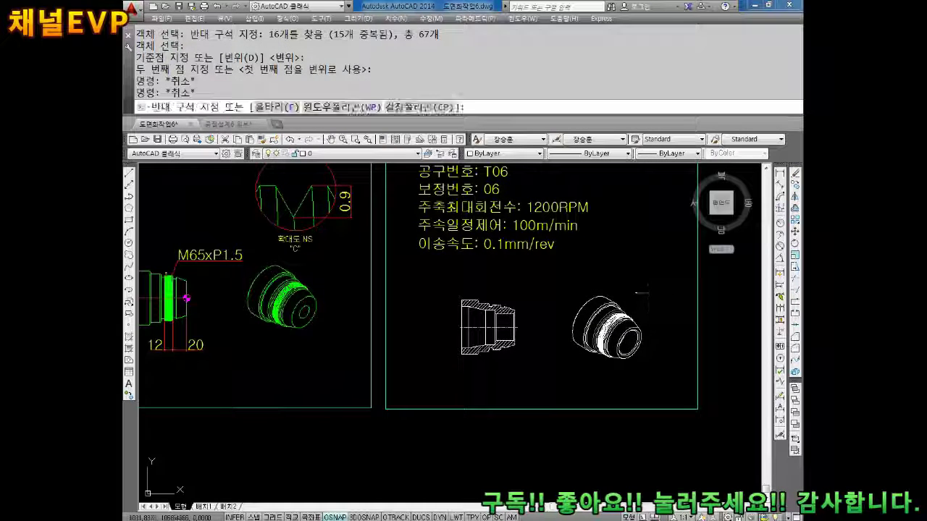
click(441, 286)
click(503, 153)
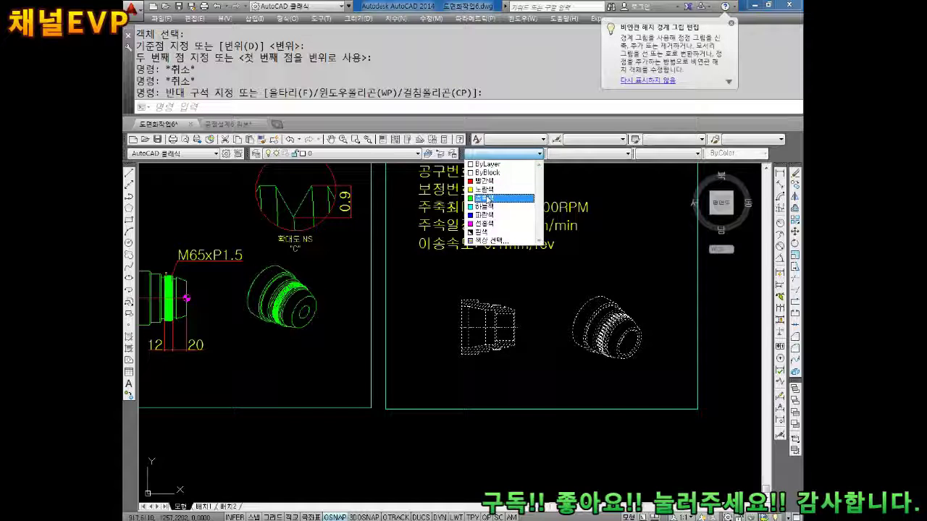
Colour the selected bushing part green and its upper and lower hatches red.
click(484, 198)
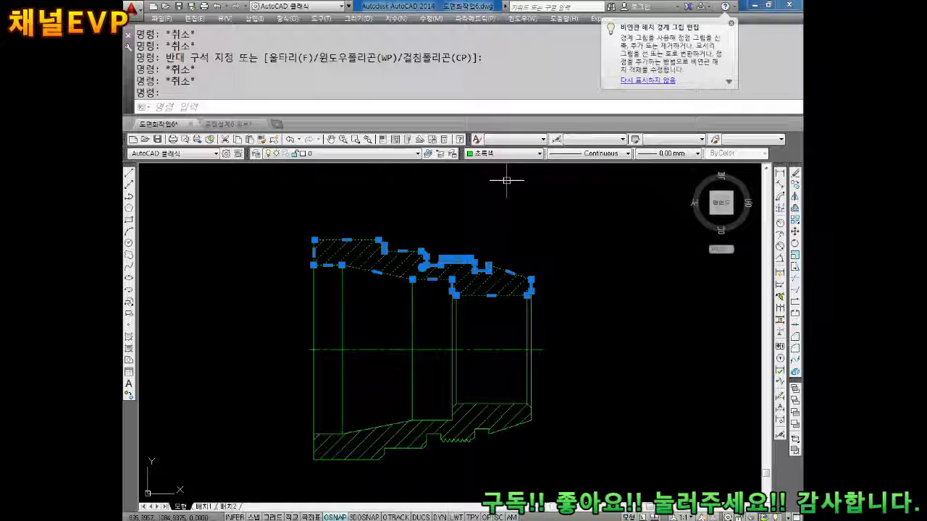
click(490, 153)
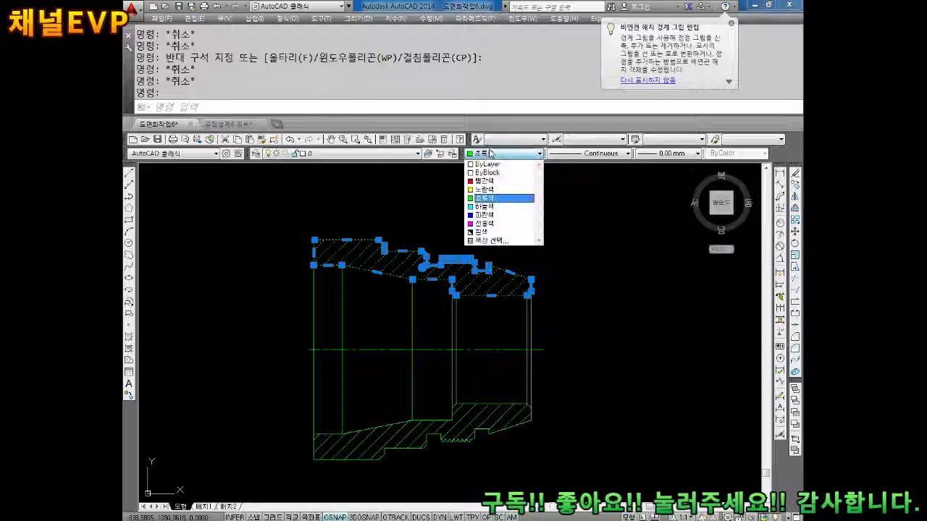
click(484, 181)
click(497, 419)
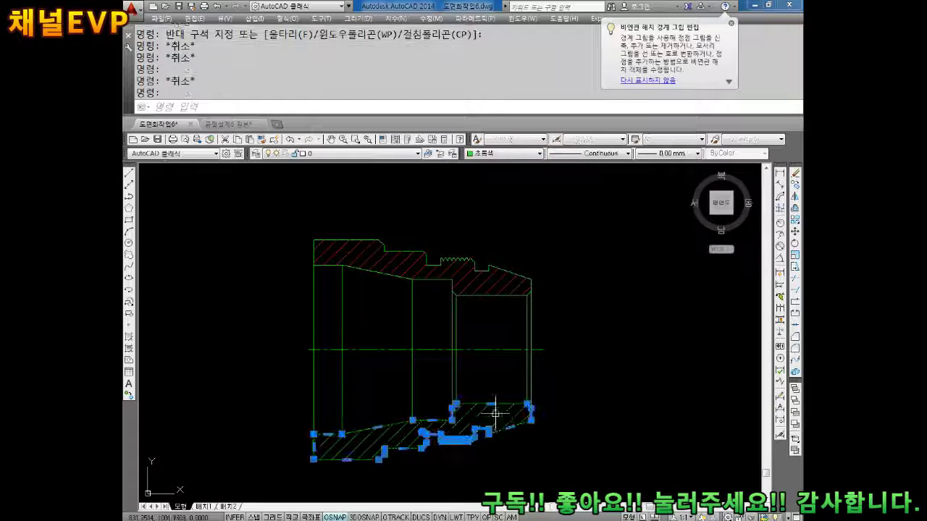
click(500, 153)
click(484, 181)
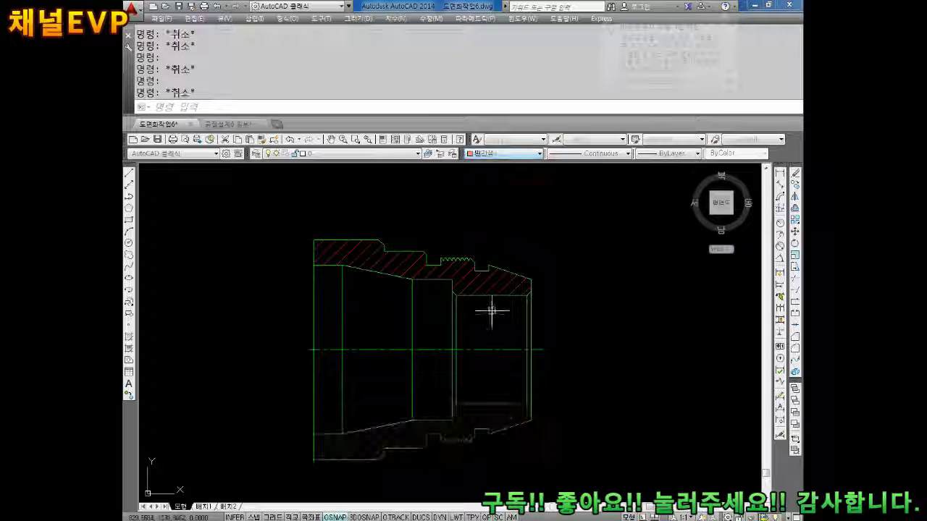
Make the bushing section's centre line red.
drag(500, 336, 475, 368)
click(490, 153)
click(484, 181)
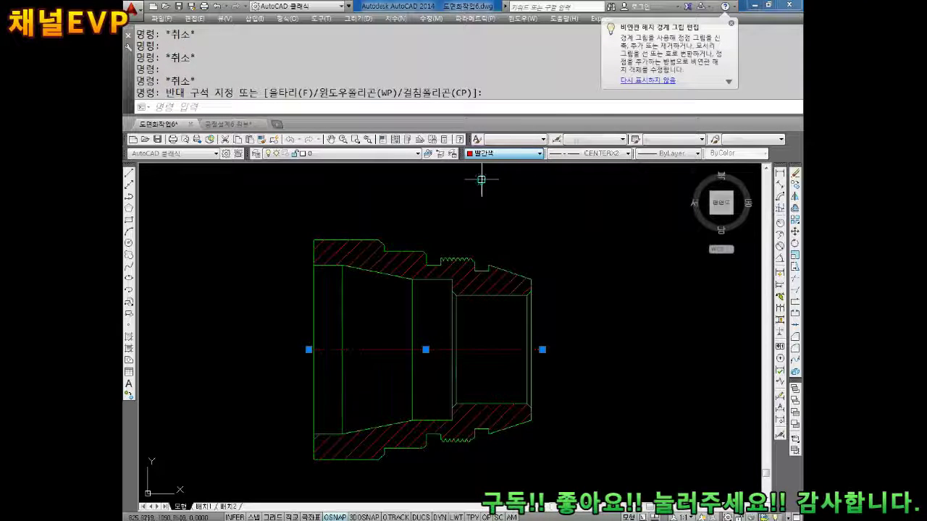
key(Escape)
key(Escape)
scroll(589, 263, down, 4)
scroll(490, 316, down, 3)
Select both halves of the magenta centre mark and take its centre as the copy base point.
scroll(301, 250, down, 2)
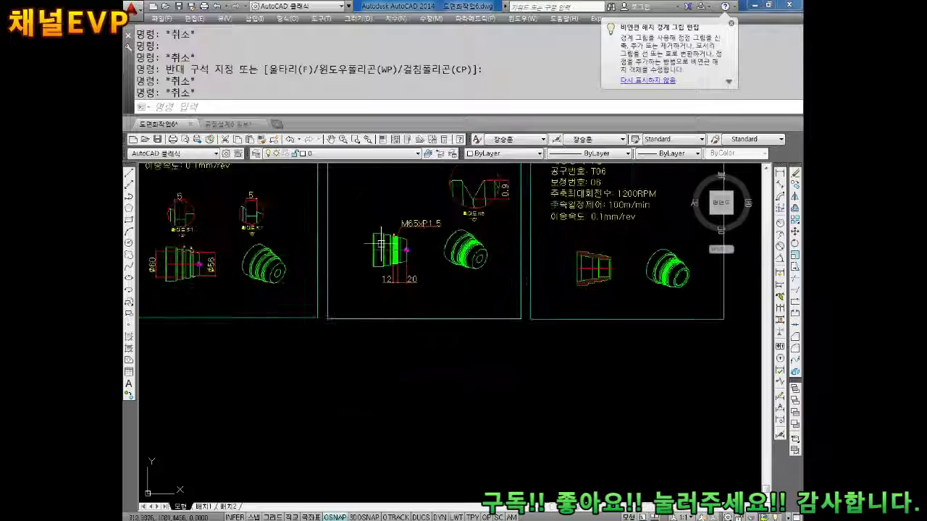
scroll(301, 250, up, 2)
scroll(462, 298, up, 6)
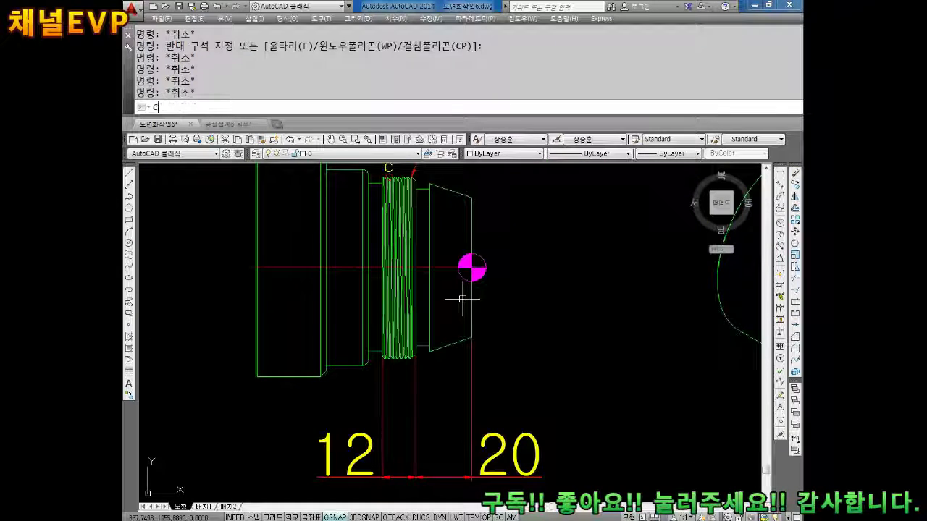
scroll(496, 266, up, 6)
click(495, 227)
click(417, 278)
click(417, 311)
key(Return)
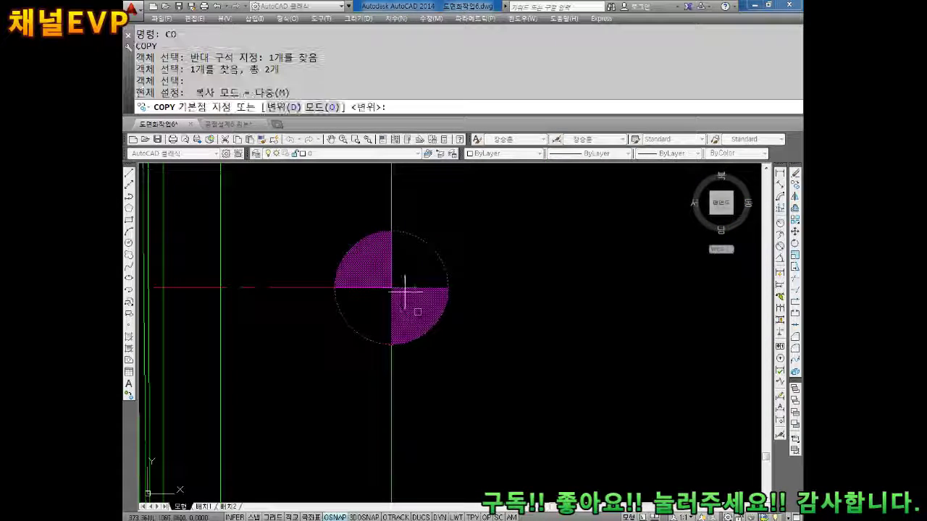
click(391, 287)
Place the copied centre mark at the right bore end of the 8.7 section view.
scroll(490, 307, down, 3)
scroll(491, 306, down, 2)
scroll(478, 275, down, 2)
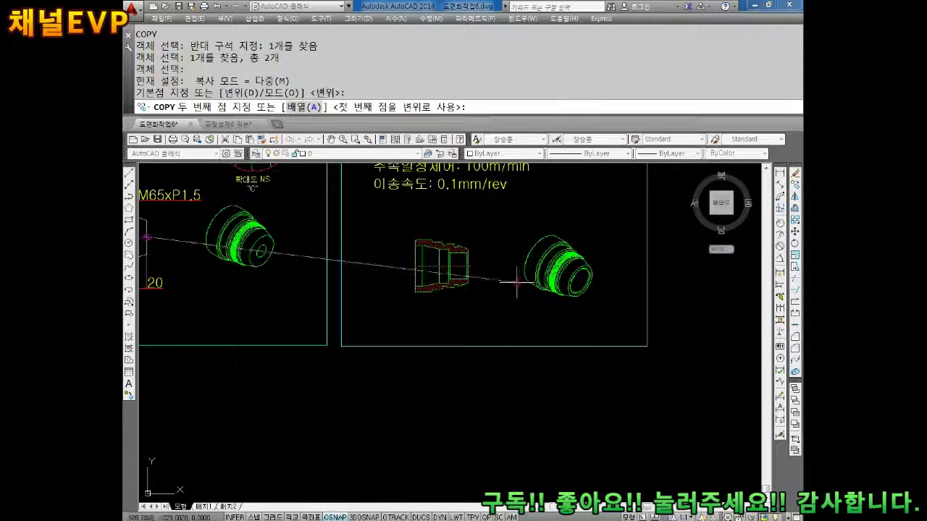
scroll(420, 272, up, 3)
scroll(476, 269, up, 1)
scroll(598, 265, up, 3)
scroll(476, 269, down, 3)
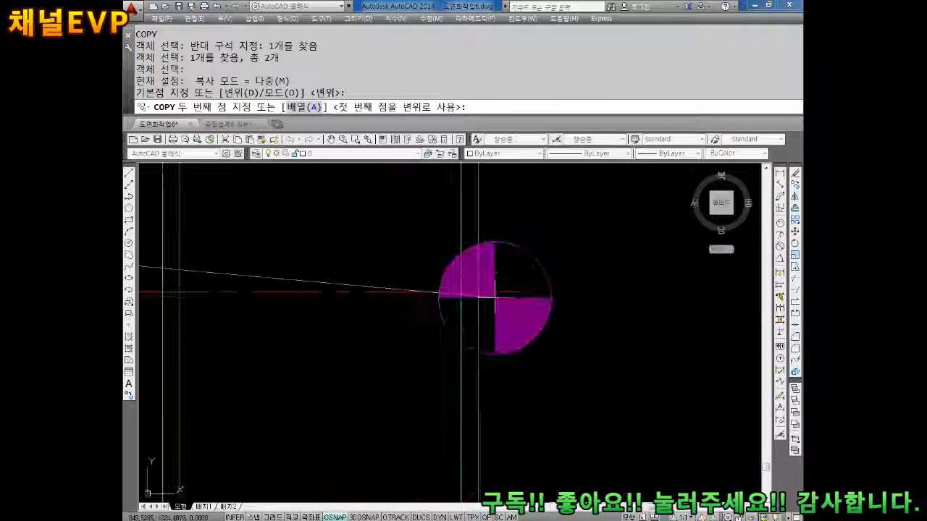
scroll(476, 291, up, 2)
click(476, 291)
key(Escape)
Begin a linear dimension on the bore of the new section view.
scroll(476, 291, down, 2)
scroll(476, 291, down, 2)
key(Escape)
key(Escape)
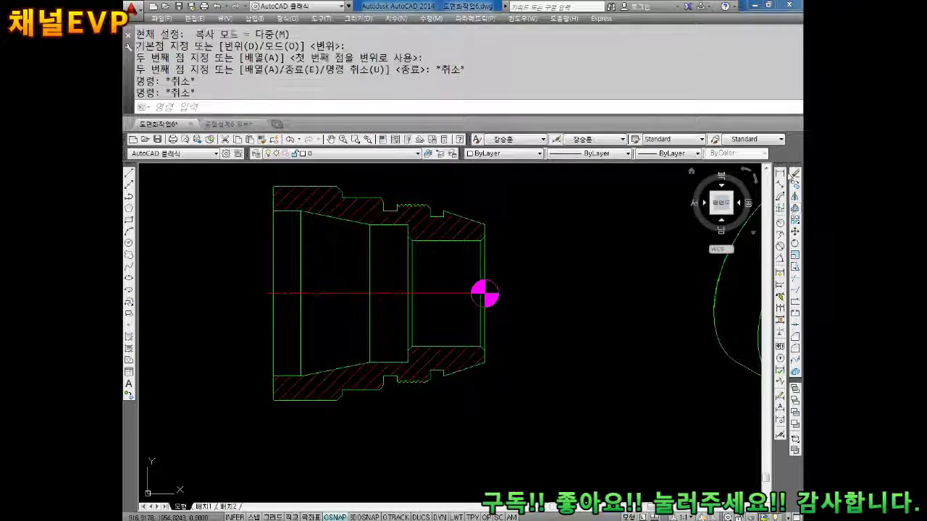
click(780, 174)
scroll(534, 231, up, 2)
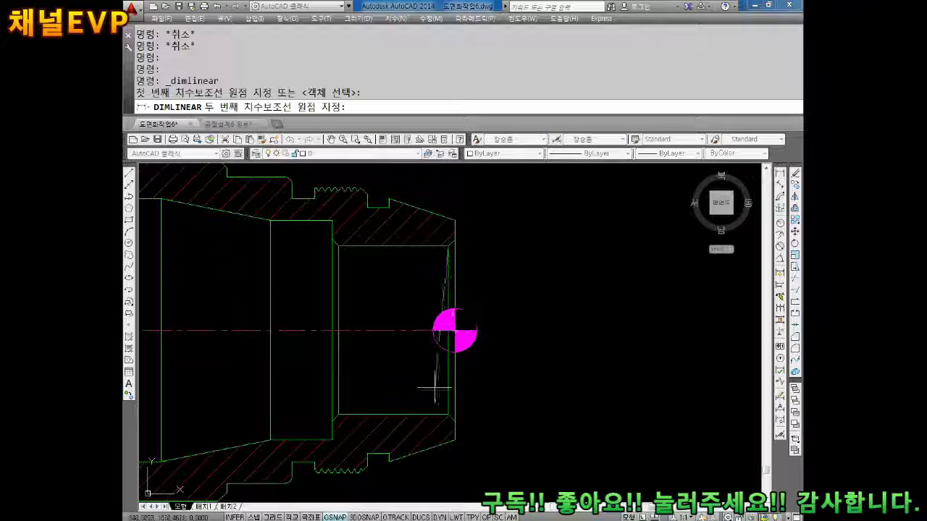
Place the 38.5 bore diameter dimension to the right of the part.
click(446, 415)
click(603, 340)
scroll(603, 341, down, 2)
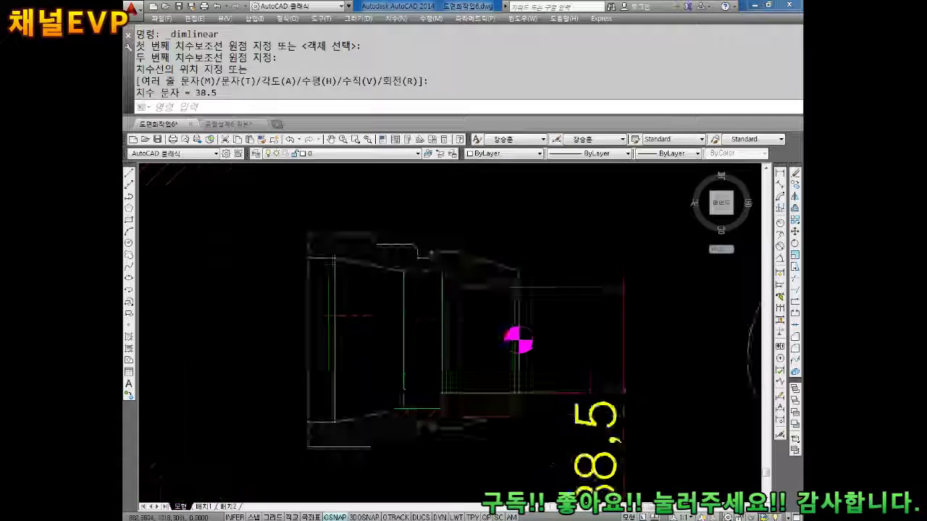
scroll(579, 388, down, 2)
Add the diameter symbol to the 38.5 dimension text so it reads Ø38.5.
key(Escape)
key(Escape)
click(583, 391)
double_click(585, 391)
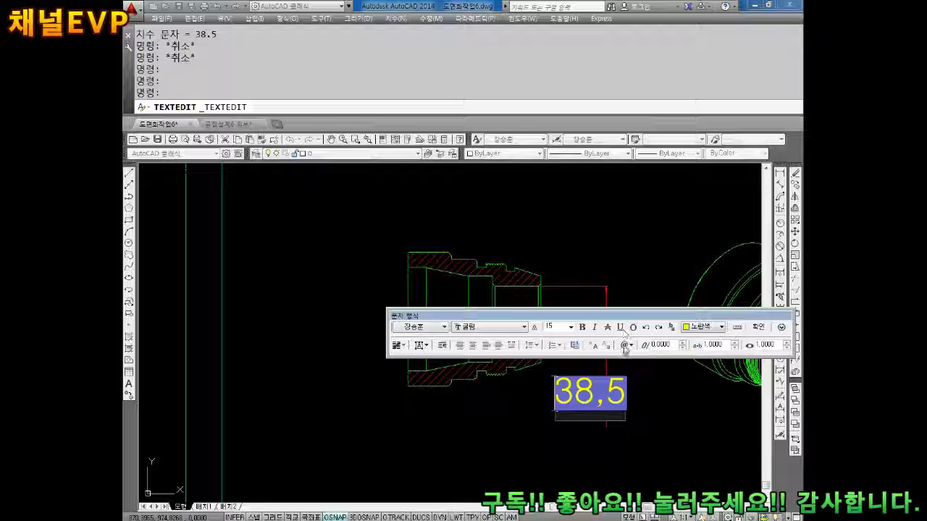
click(624, 345)
click(643, 108)
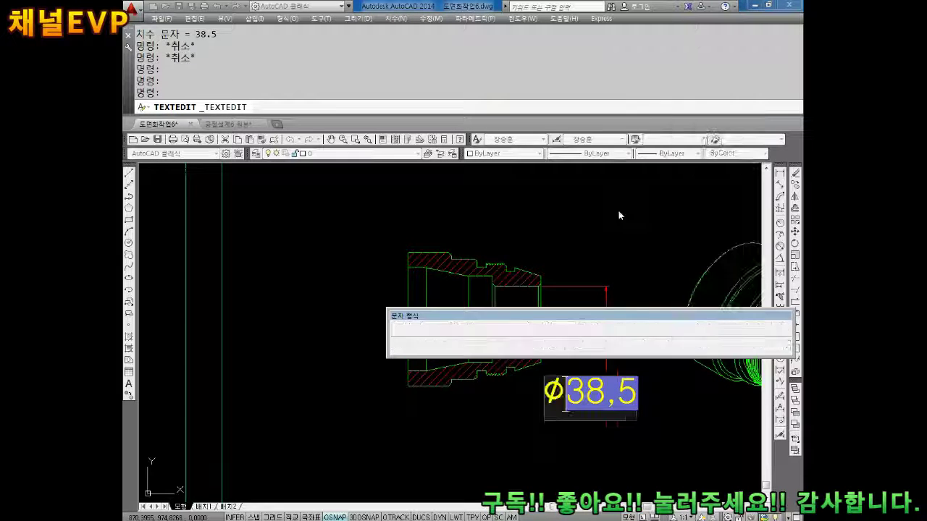
click(618, 212)
key(Escape)
scroll(618, 283, up, 1)
scroll(651, 287, up, 2)
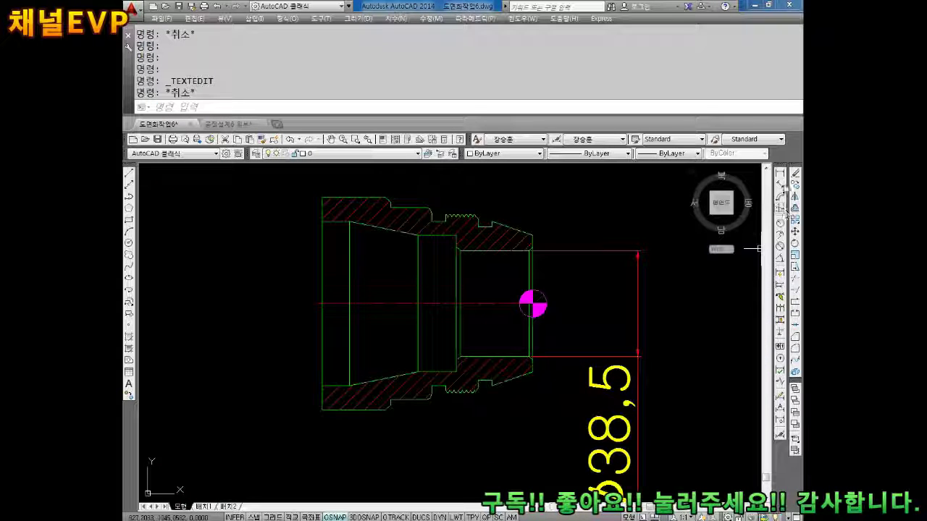
scroll(507, 282, up, 1)
scroll(581, 303, up, 1)
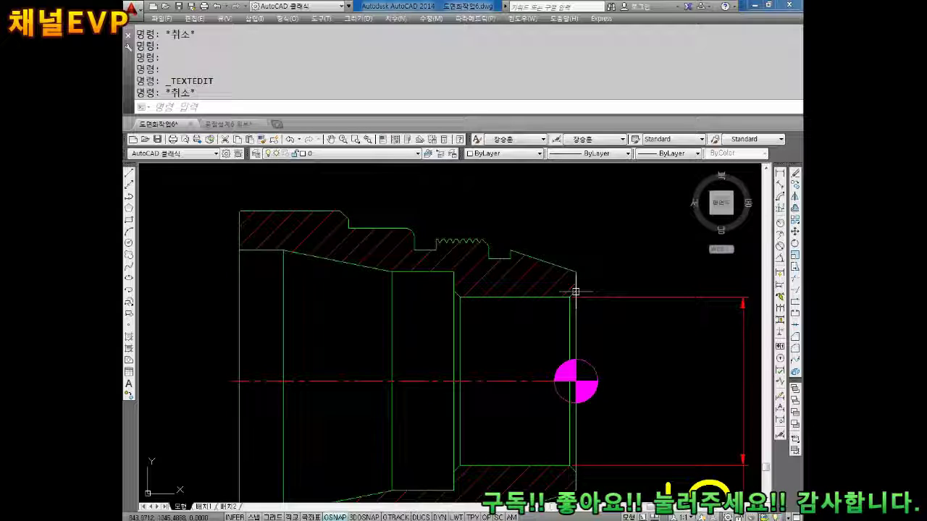
Dimension the bore depth as 28 above the part.
click(780, 174)
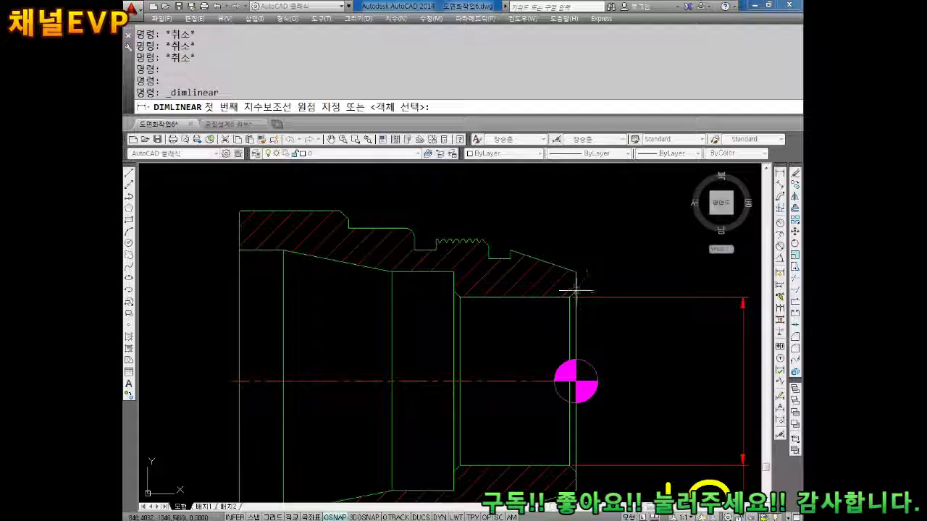
click(454, 293)
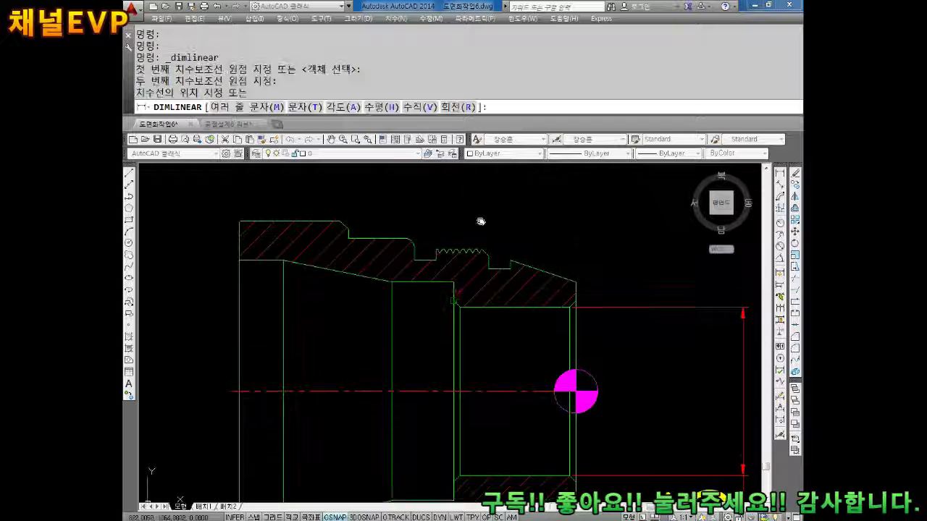
click(485, 269)
key(Escape)
scroll(493, 264, down, 2)
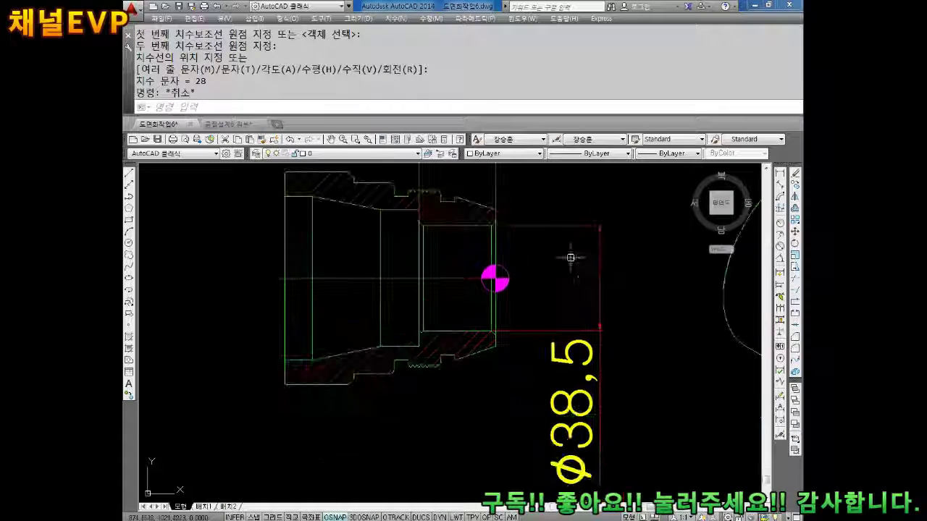
scroll(609, 308, down, 1)
scroll(591, 307, down, 1)
scroll(591, 308, down, 2)
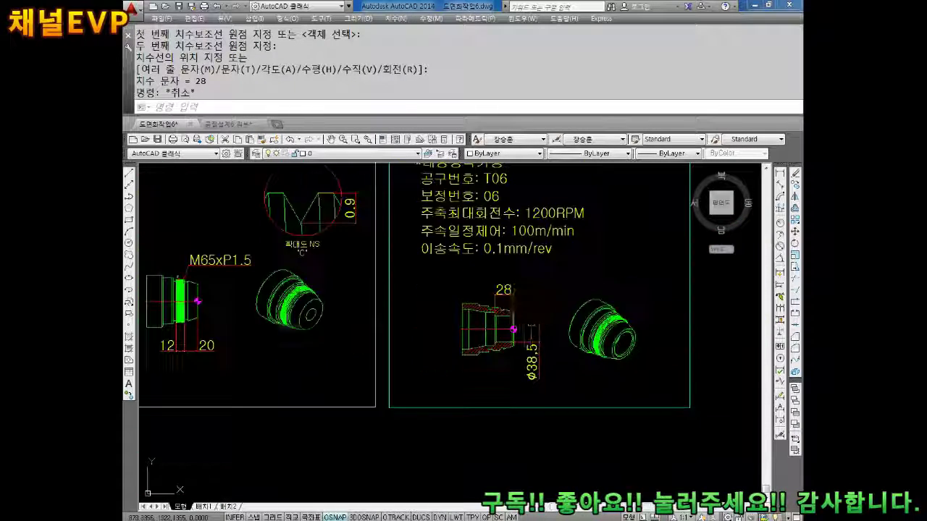
scroll(507, 319, up, 2)
scroll(521, 318, up, 1)
key(Escape)
key(Escape)
key(Escape)
key(Escape)
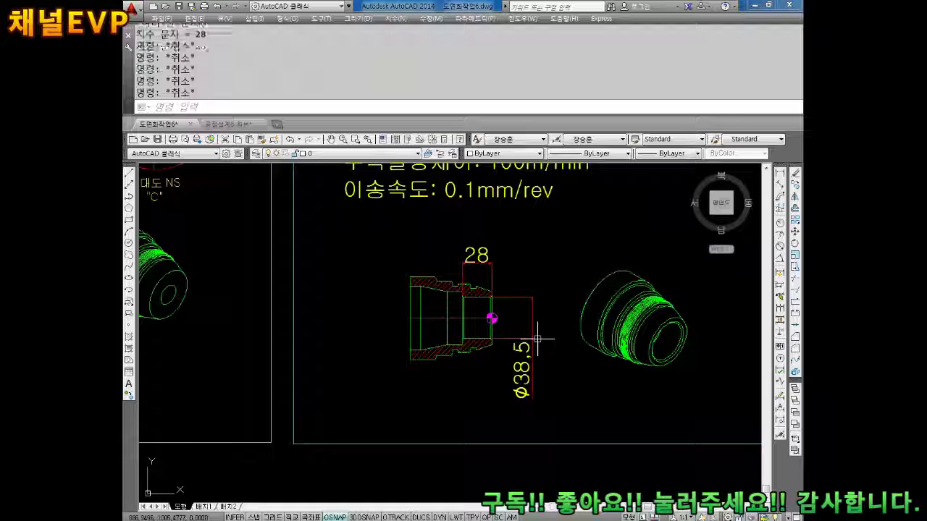
click(556, 245)
Select the dimensioned part with its dimensions for moving, then cancel the move.
click(397, 404)
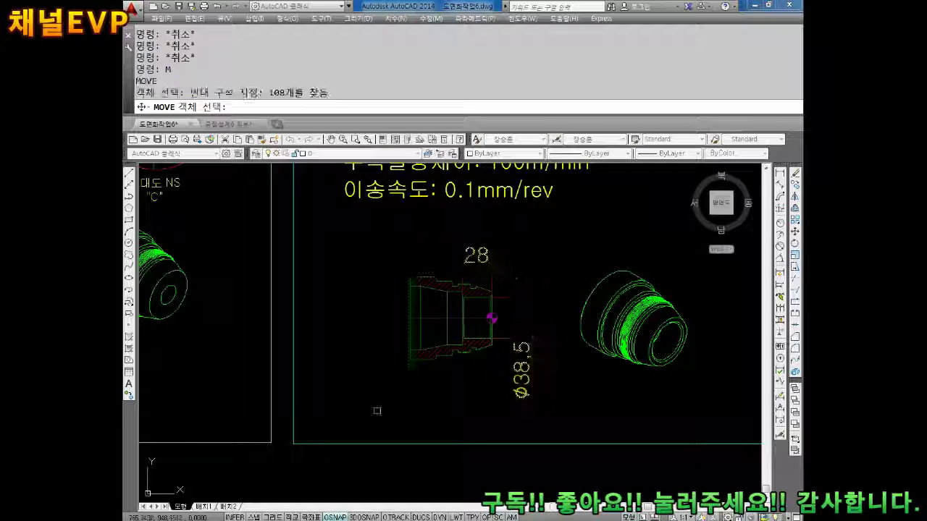
key(Return)
click(384, 314)
scroll(365, 313, down, 2)
key(Escape)
Bring the 6.5, 7.6 and 8.7 process panels into view and start a copy.
scroll(405, 340, down, 2)
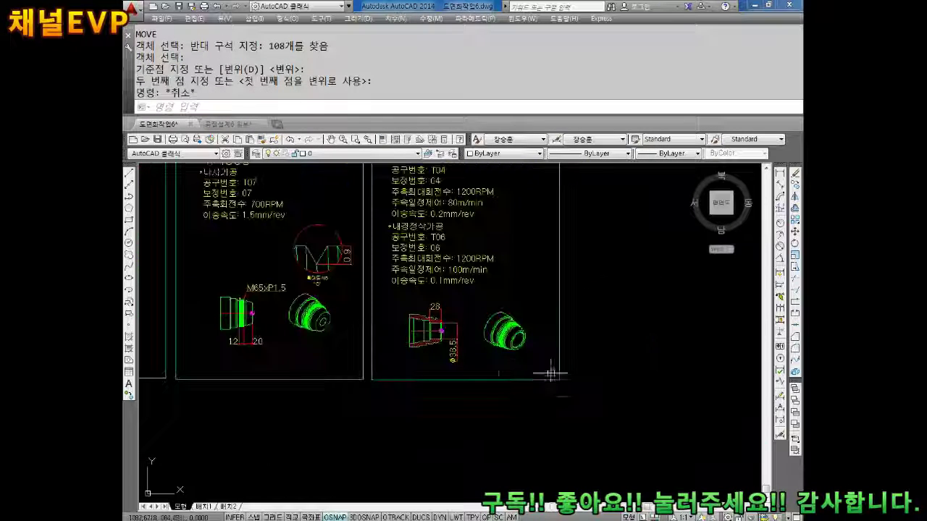
scroll(503, 321, down, 3)
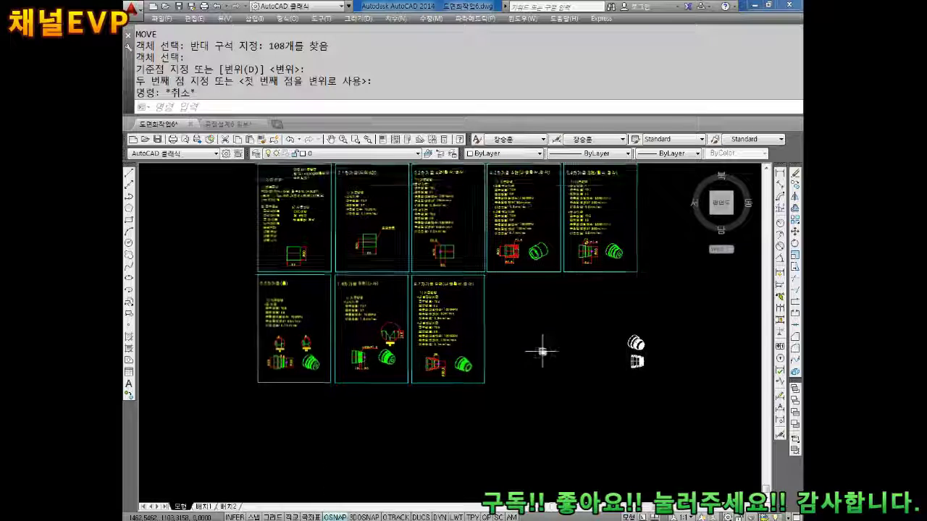
scroll(471, 313, up, 2)
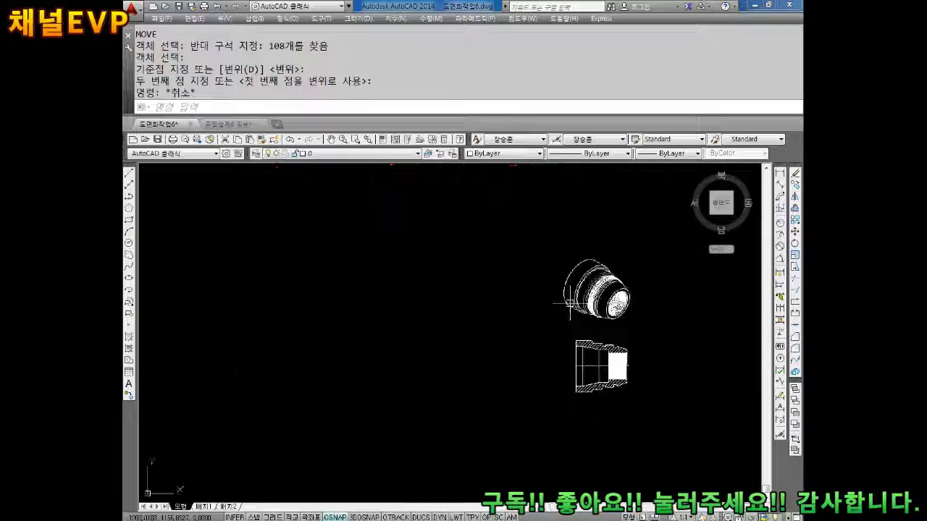
scroll(441, 314, down, 2)
mouse_move(351, 270)
middle_down()
mouse_move(460, 281)
mouse_move(481, 256)
middle_up()
scroll(364, 253, up, 4)
key(Escape)
key(Escape)
key(Escape)
key(Escape)
text(CO)
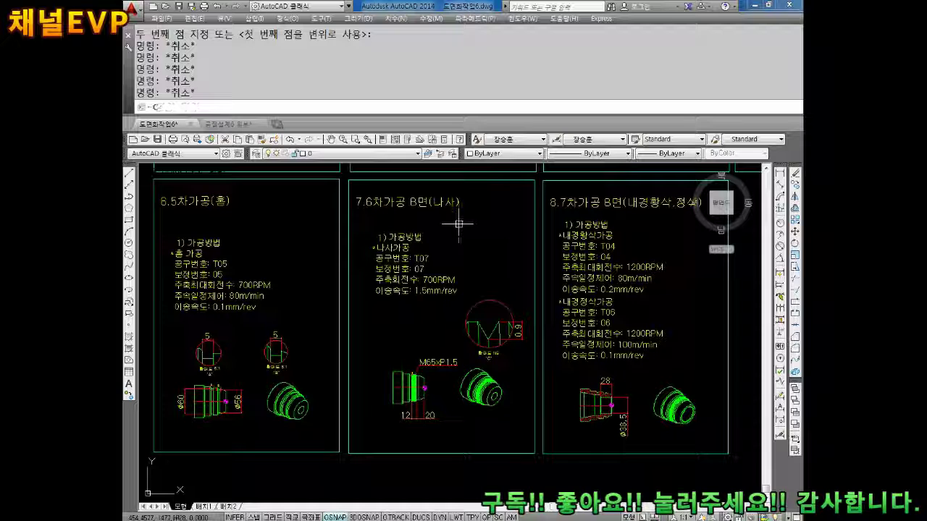
key(Return)
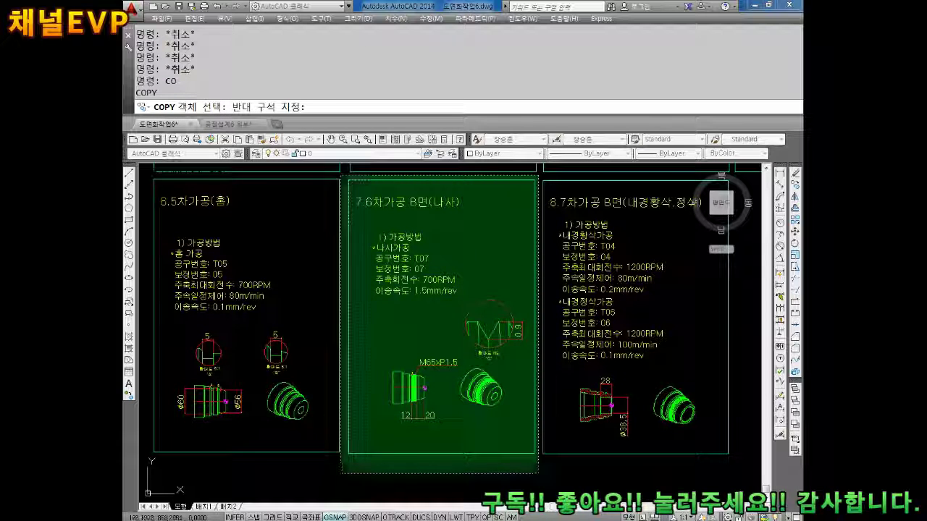
Select all objects of the 7.6 thread panel for copying and set a base point.
click(341, 473)
key(Return)
click(348, 180)
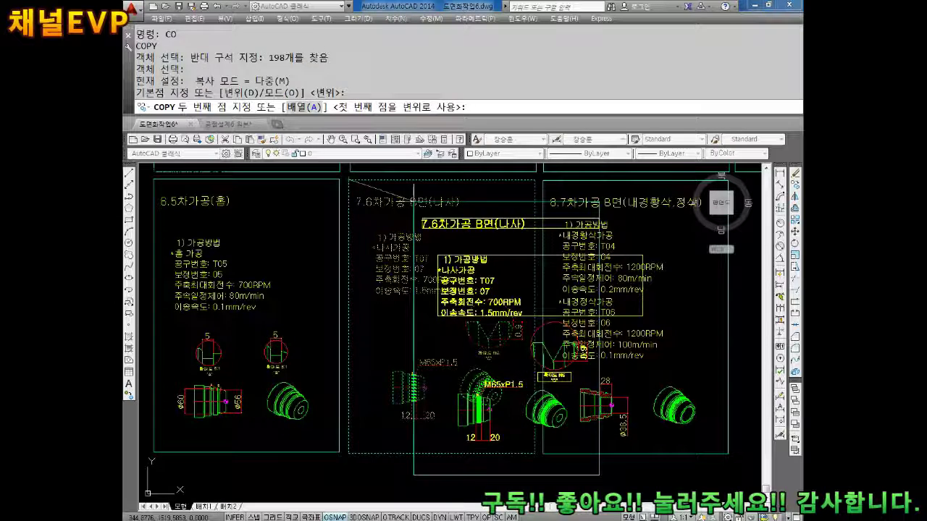
key(Escape)
key(Escape)
key(Escape)
text(o)
key(Return)
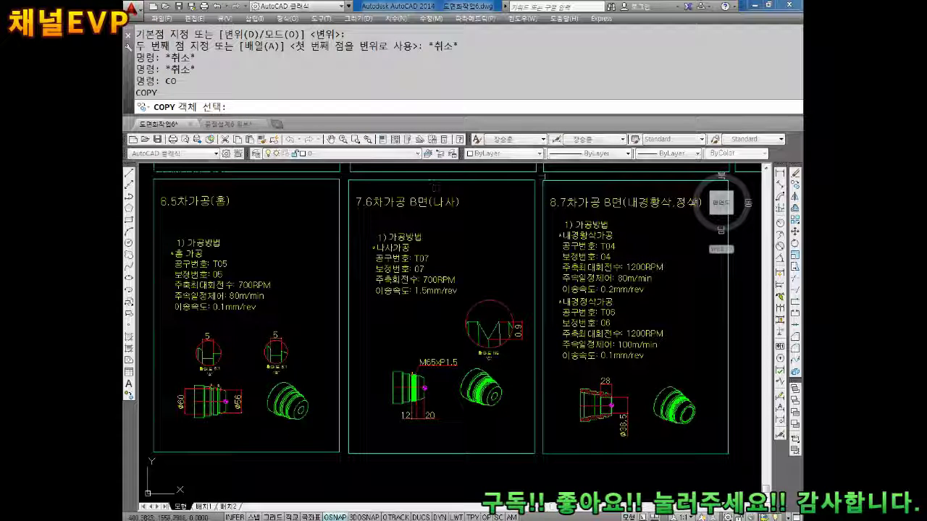
click(539, 173)
key(Escape)
key(Return)
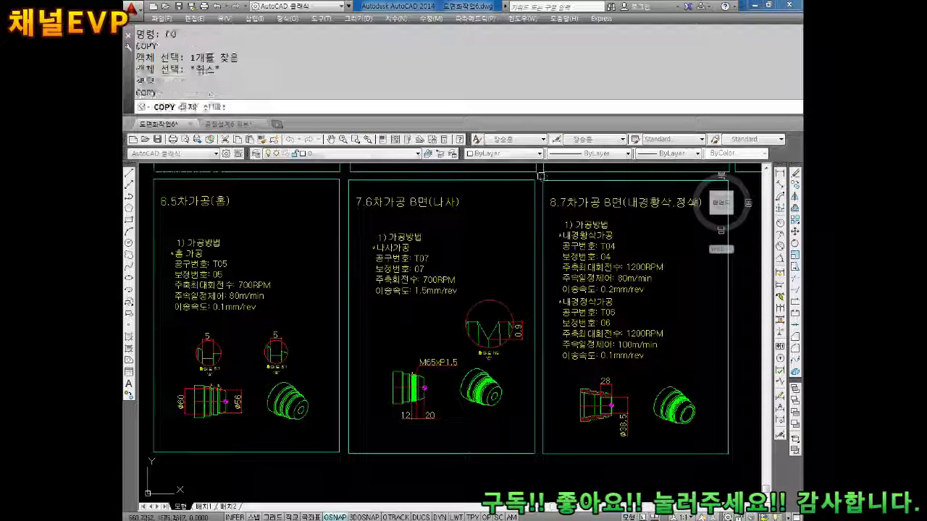
click(536, 173)
click(344, 474)
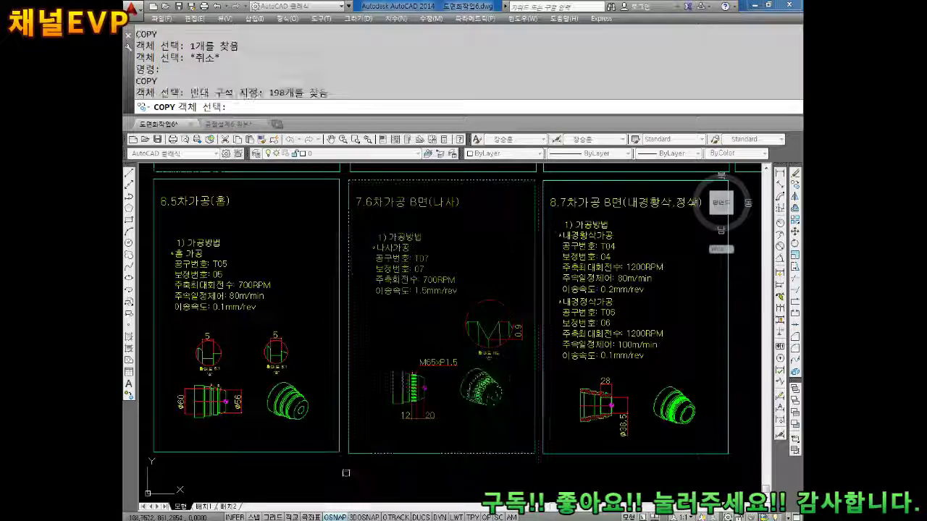
key(Return)
click(350, 174)
Place the copy horizontally, with Ortho on, to the right of the 8.7 panel.
middle_drag(543, 181, 251, 181)
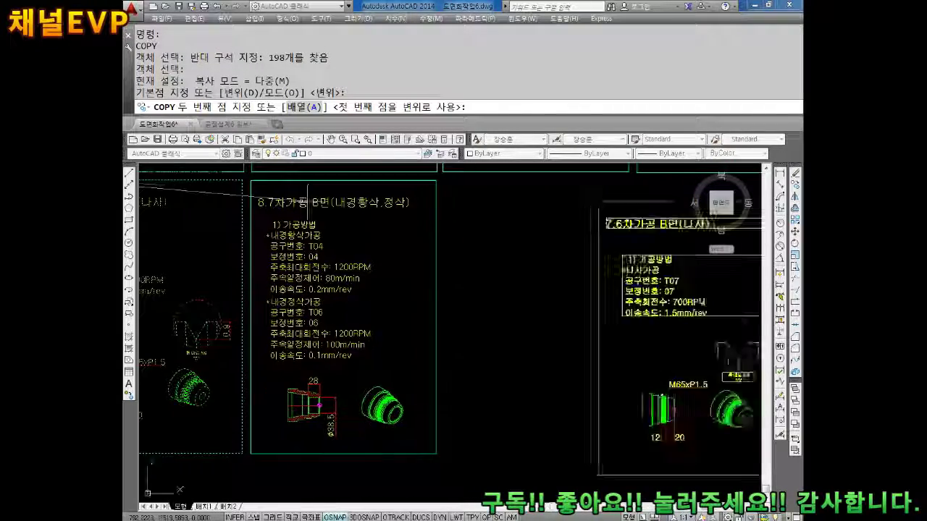
key(F8)
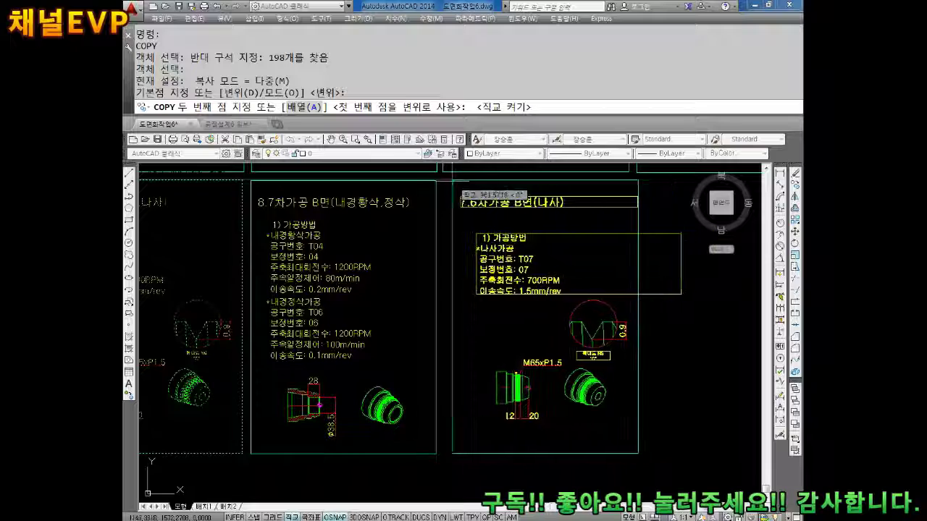
click(454, 195)
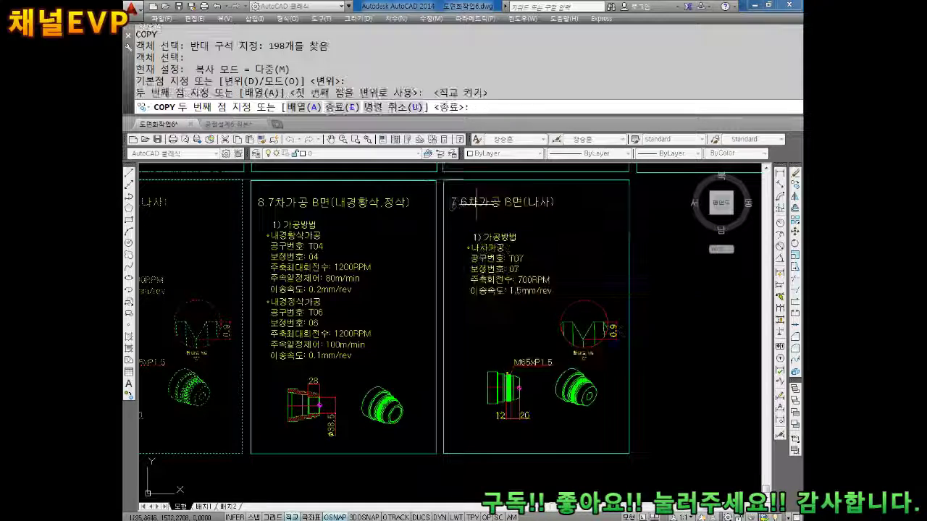
key(Escape)
middle_drag(456, 204, 471, 216)
scroll(472, 215, up, 4)
Renumber the copied panel's title from 7.6 to 9.8.
double_click(471, 215)
text(9)
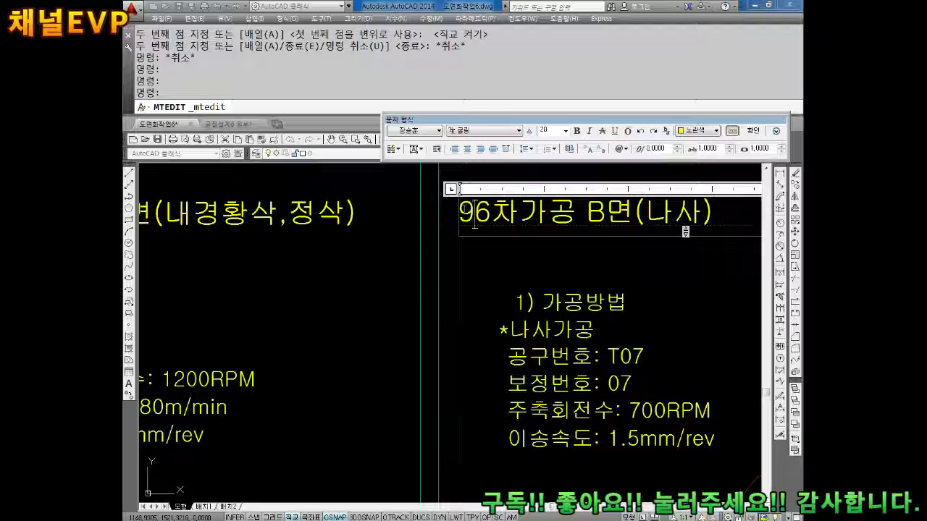
click(550, 287)
scroll(482, 320, down, 4)
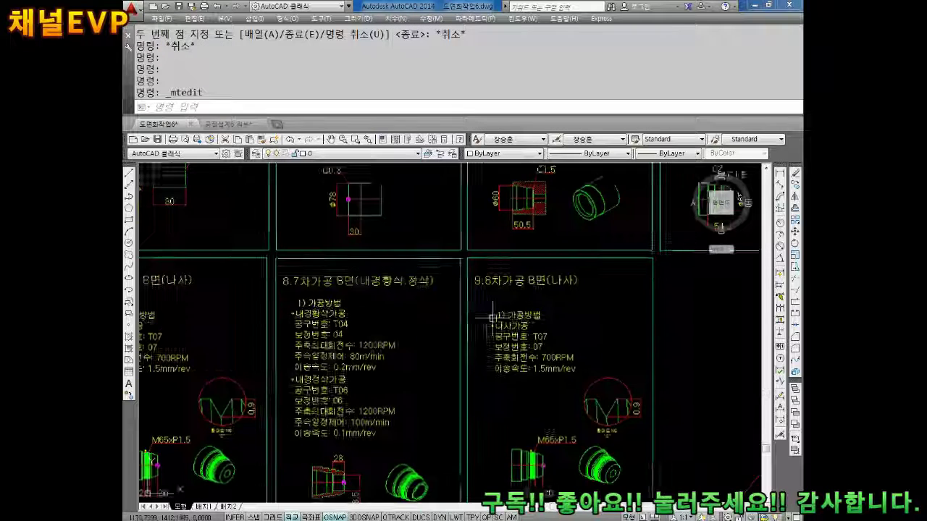
scroll(494, 275, up, 3)
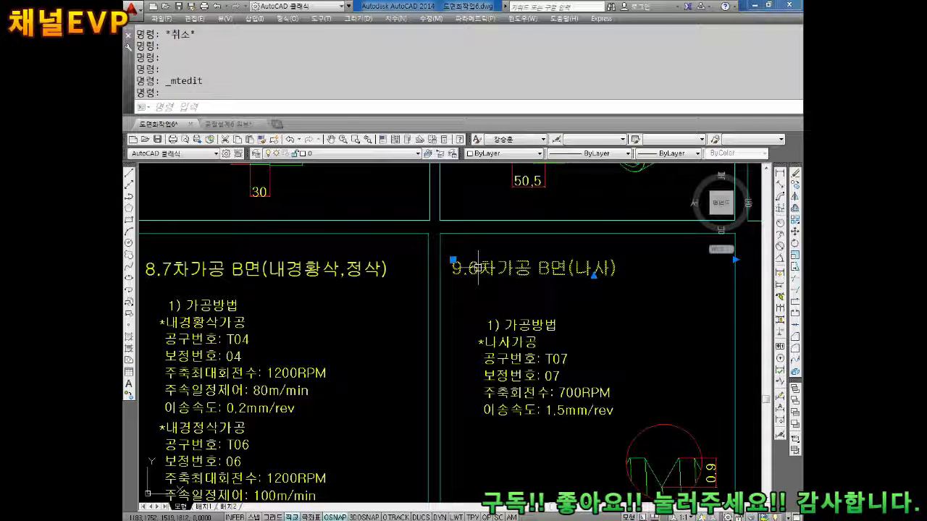
double_click(478, 267)
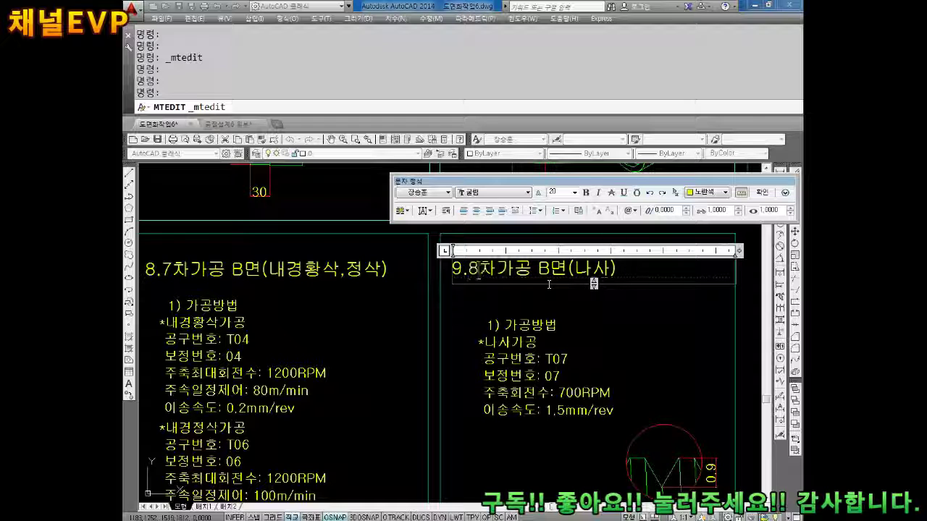
click(585, 312)
Insert 내경 so the title reads 9.8차가공 B면(내경나사).
double_click(578, 261)
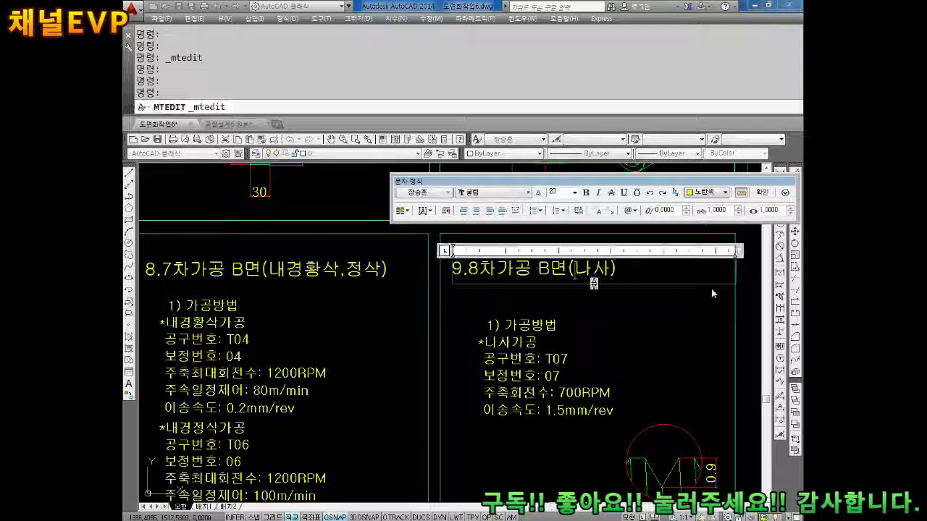
text(SO)
key(BackSpace)
key(BackSpace)
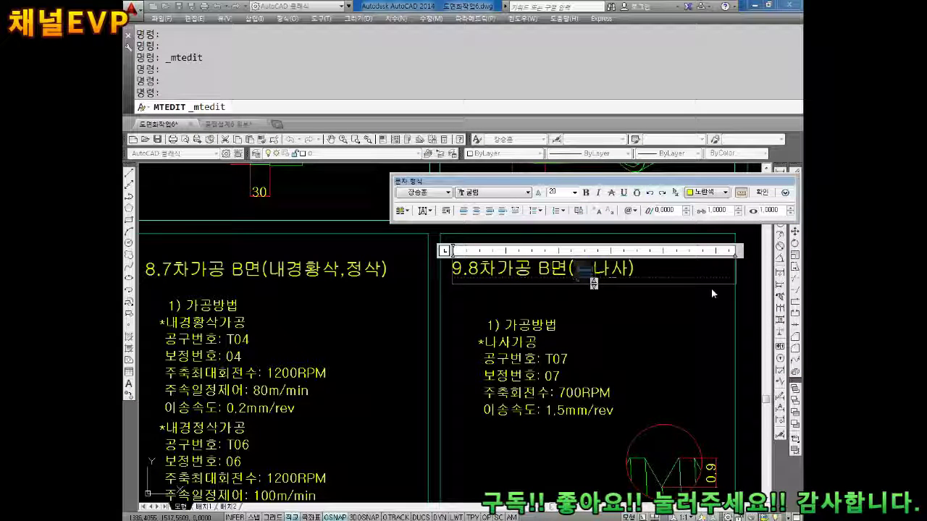
text(내경)
click(694, 373)
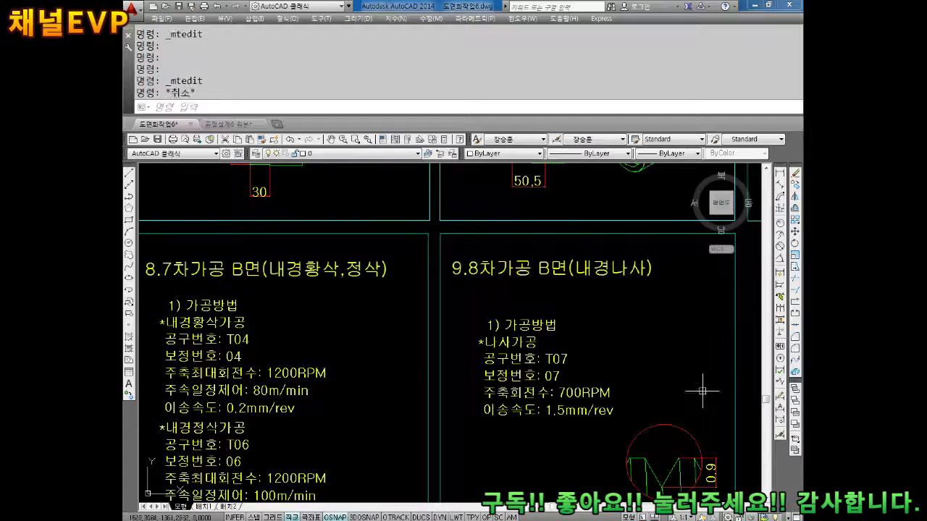
scroll(666, 275, down, 1)
scroll(644, 271, down, 1)
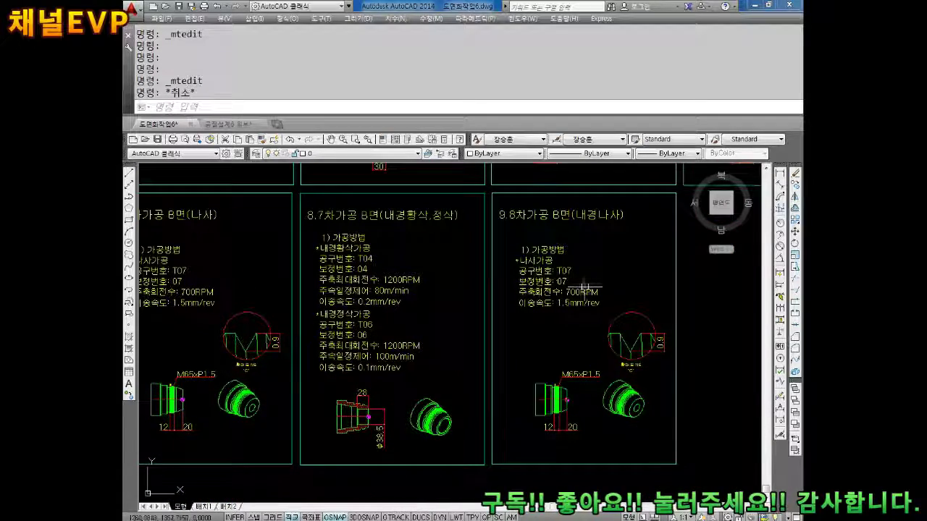
scroll(585, 288, up, 2)
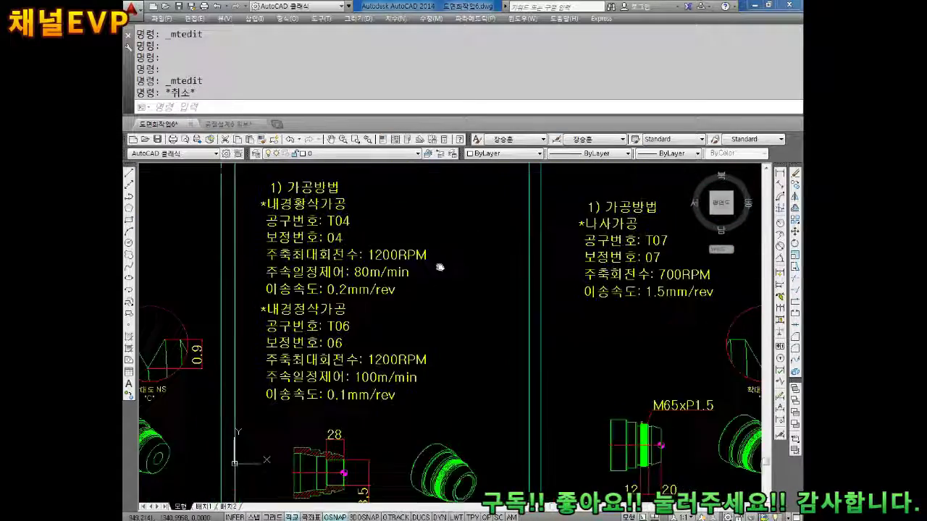
middle_drag(572, 293, 756, 288)
middle_drag(529, 307, 511, 277)
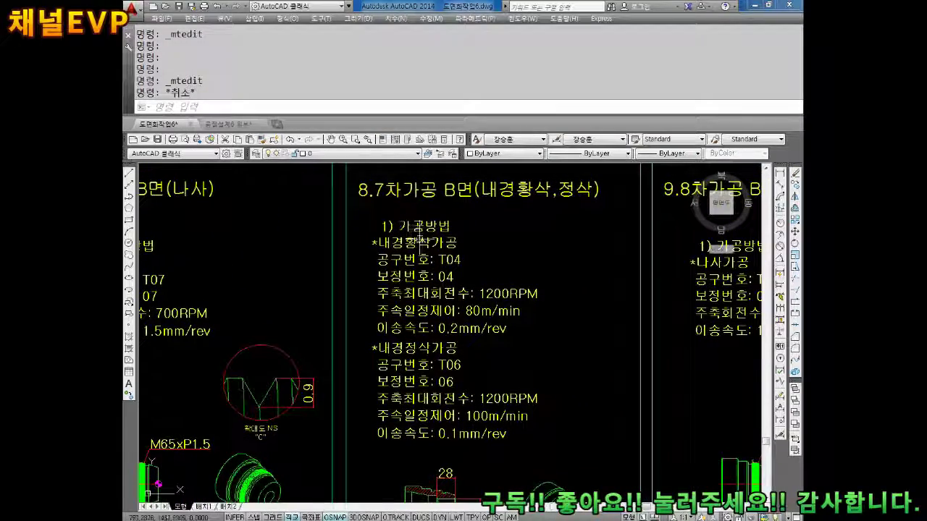
scroll(514, 262, down, 2)
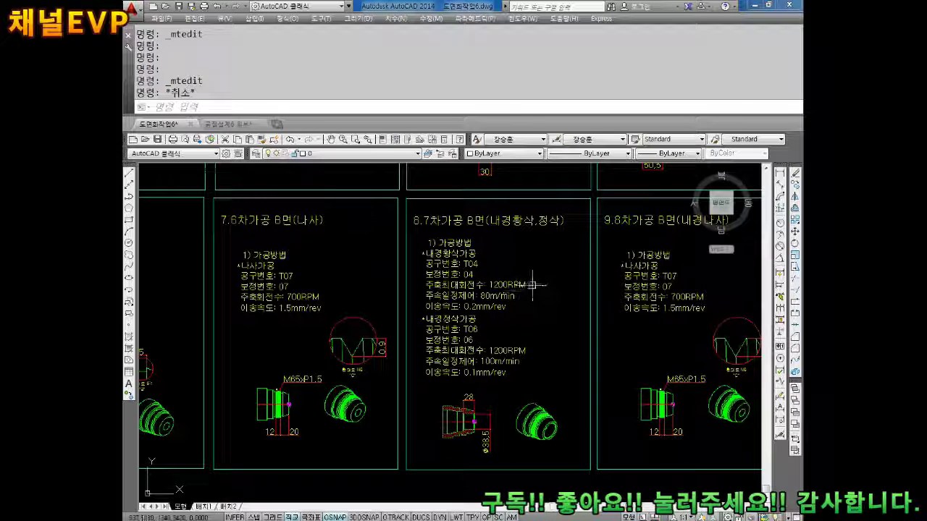
mouse_move(540, 301)
middle_down()
mouse_move(491, 300)
mouse_move(480, 289)
middle_up()
click(480, 289)
scroll(594, 258, up, 1)
scroll(579, 275, up, 1)
key(Escape)
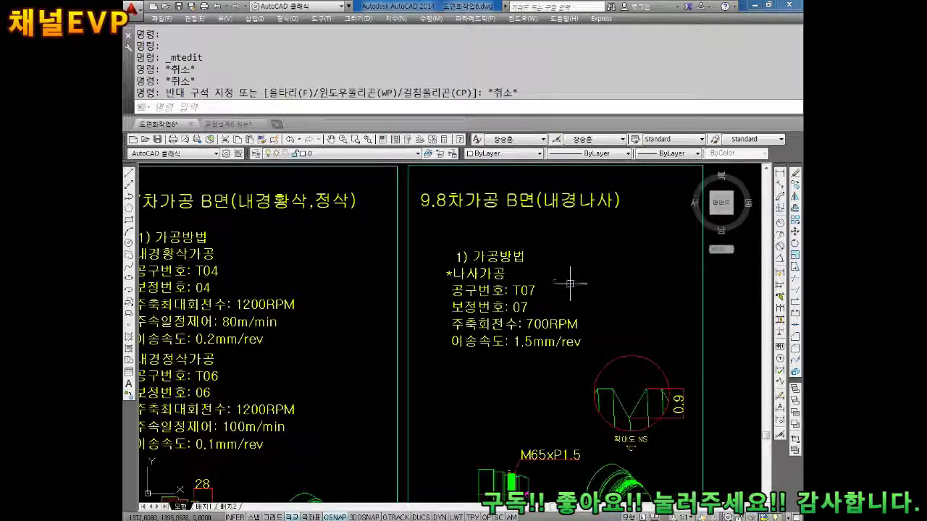
key(Escape)
key(Escape)
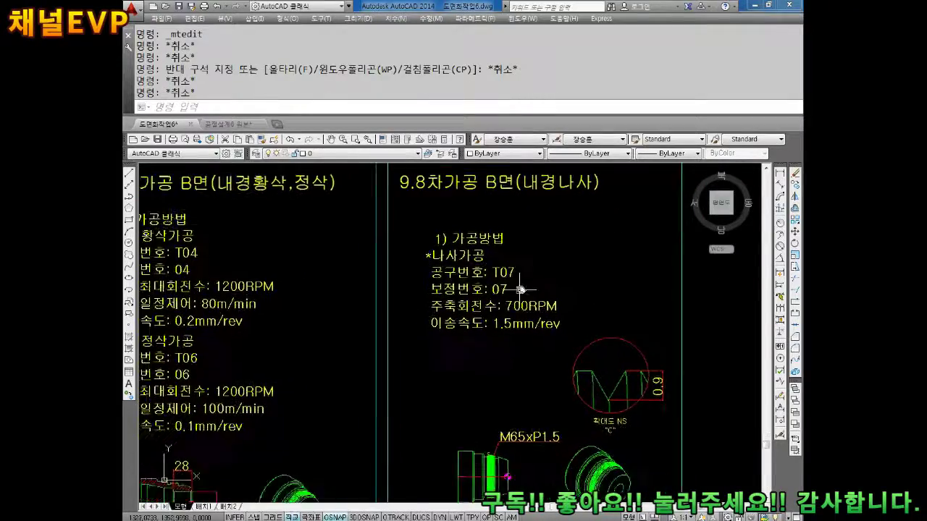
middle_drag(507, 318, 556, 291)
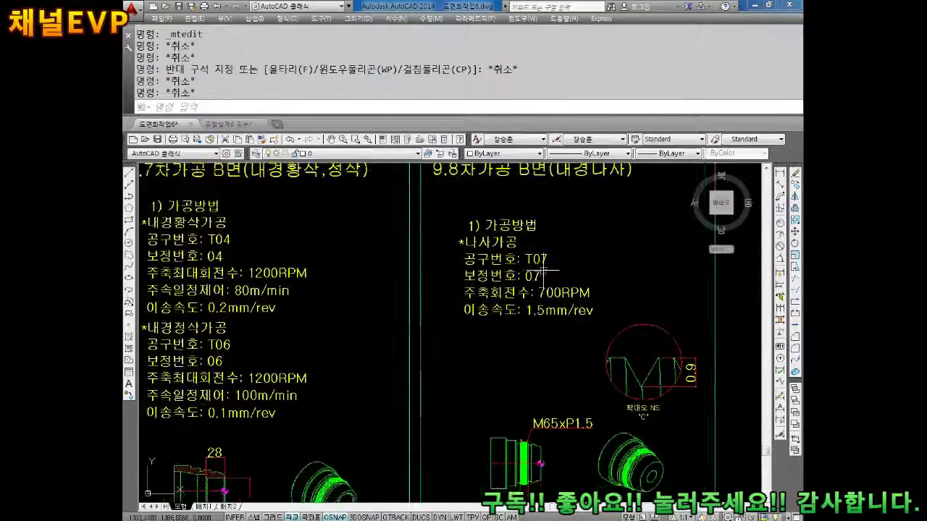
Change the 9.8 panel's machining notes from T07 to T08 and offset 07 to 08.
double_click(537, 260)
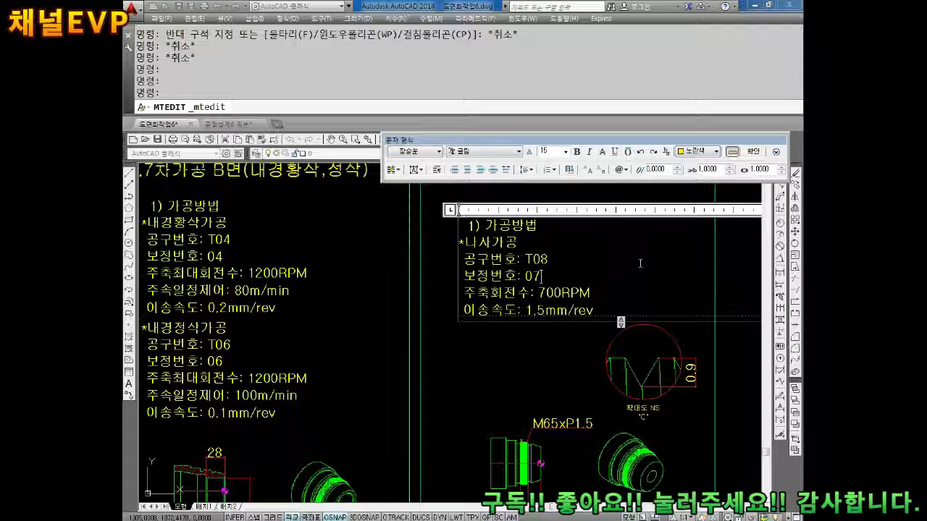
text(8)
click(627, 349)
scroll(568, 324, up, 2)
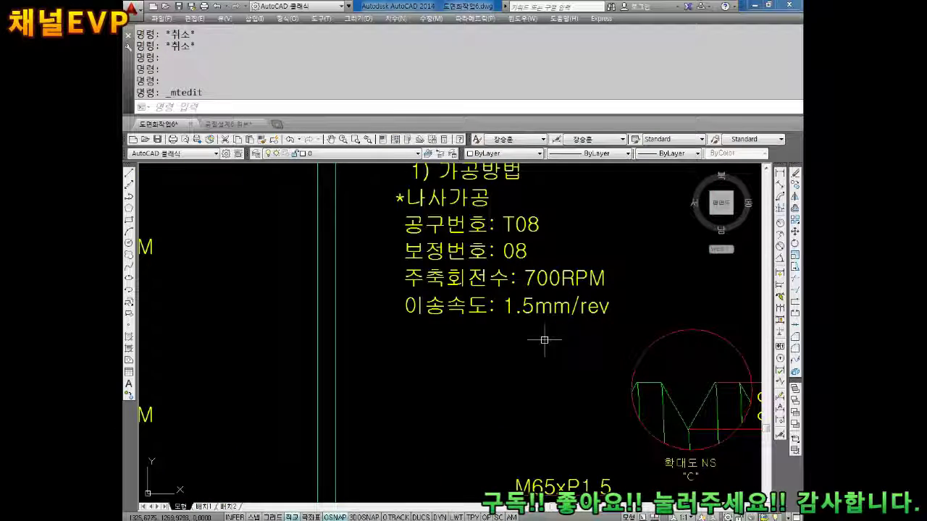
scroll(600, 385, down, 3)
scroll(507, 347, down, 2)
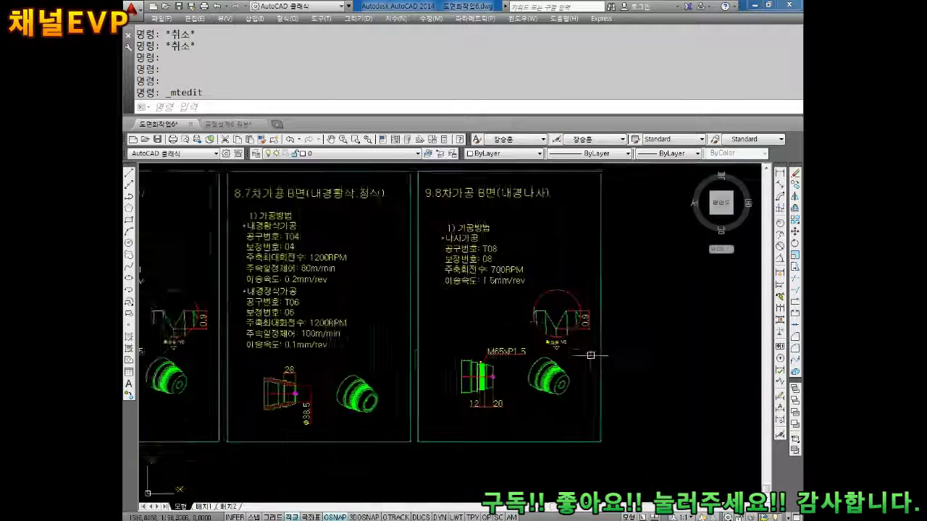
mouse_move(492, 333)
middle_down()
mouse_move(443, 325)
mouse_move(536, 324)
middle_up()
key(Escape)
key(Escape)
key(Escape)
scroll(532, 327, up, 2)
key(Escape)
key(Escape)
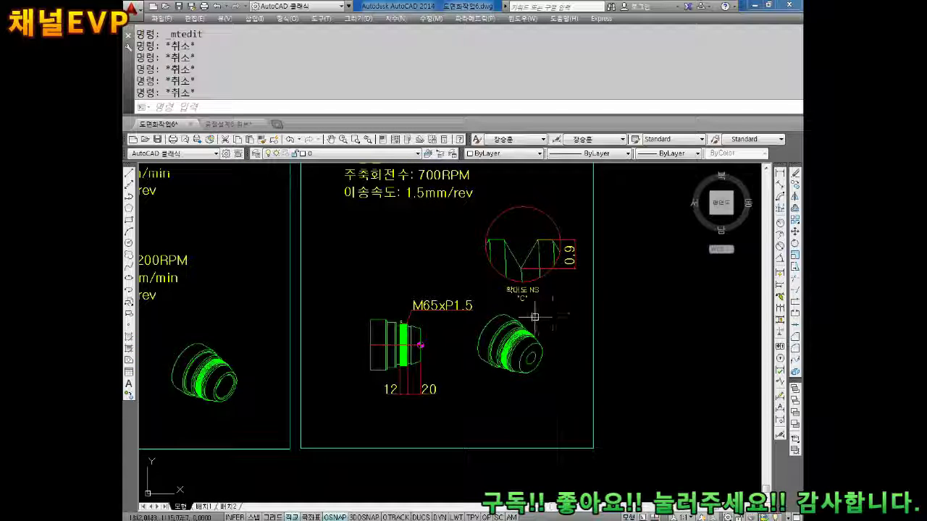
click(474, 276)
click(354, 394)
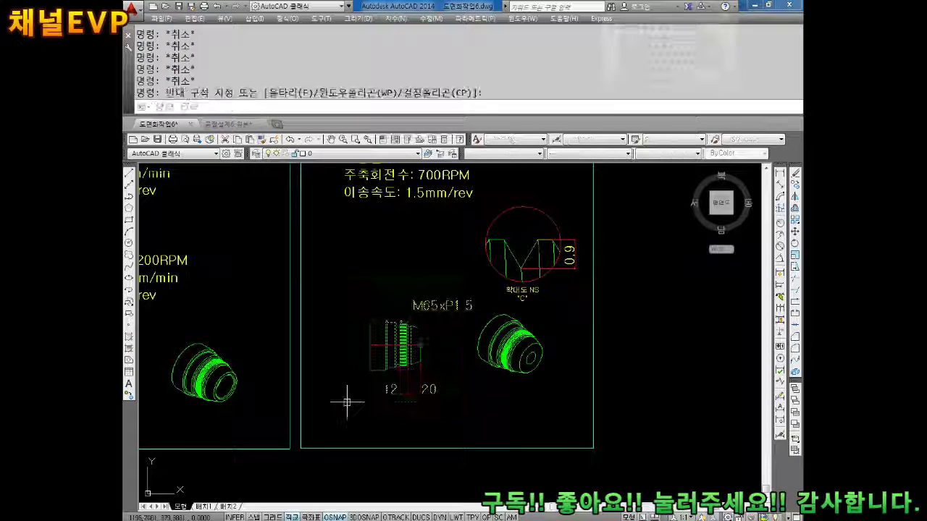
key(Delete)
click(555, 313)
click(450, 395)
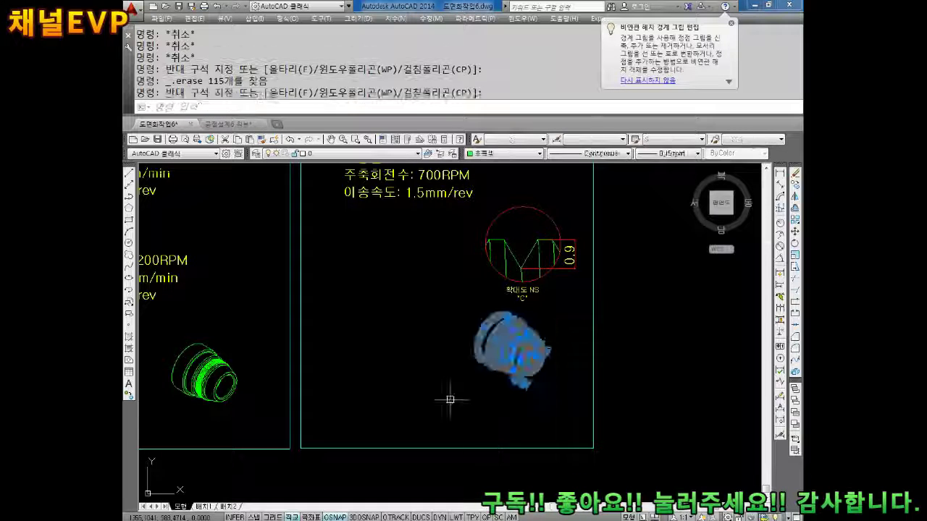
key(Delete)
middle_drag(760, 377, 530, 350)
scroll(425, 407, down, 2)
key(Escape)
key(Escape)
key(Escape)
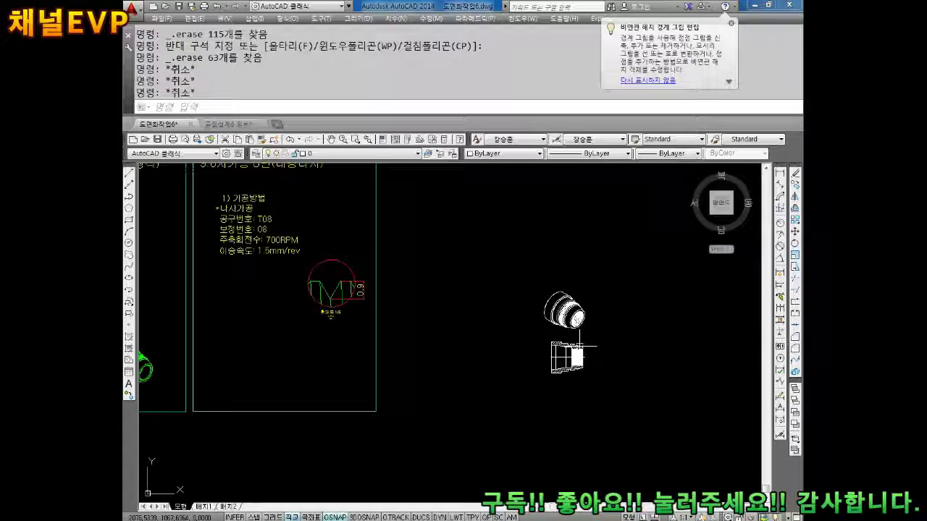
key(e)
key(Return)
drag(615, 269, 533, 393)
key(Return)
click(558, 341)
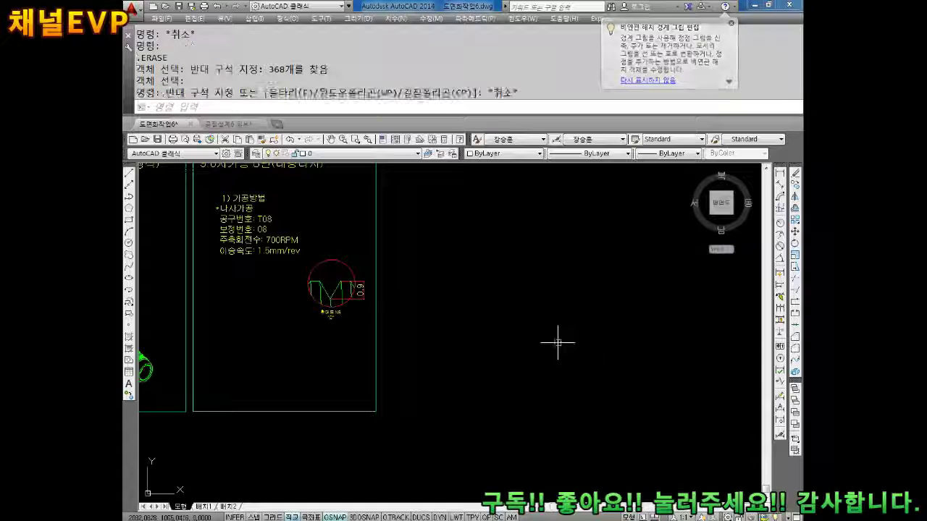
key(Escape)
key(Escape)
text(u)
key(Return)
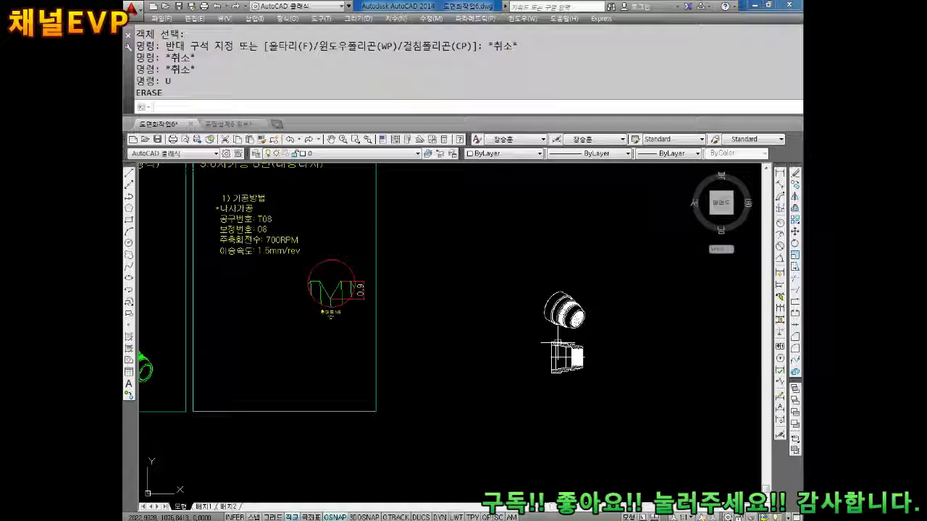
key(Escape)
key(Escape)
key(Escape)
text(m)
key(Return)
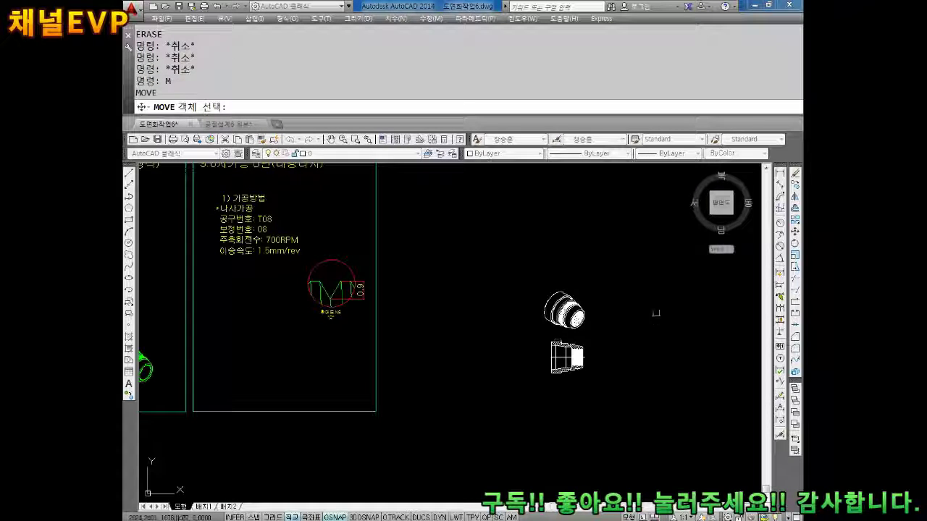
Move the section view and 3D part into the 9.8 thread-cutting sheet.
click(139, 165)
key(Return)
click(251, 364)
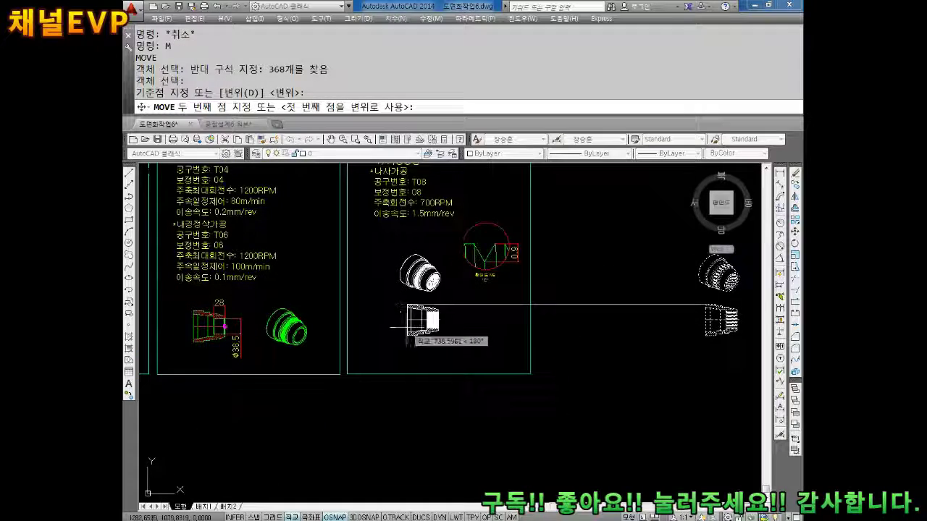
key(Escape)
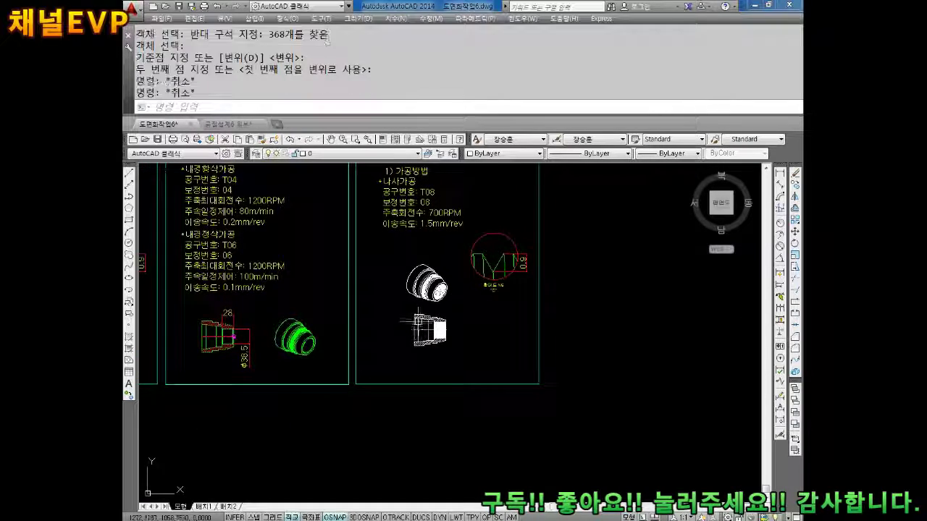
Move the 3D part to the right of the section view.
text(m)
key(Return)
scroll(423, 290, up, 5)
click(499, 187)
click(322, 338)
key(Return)
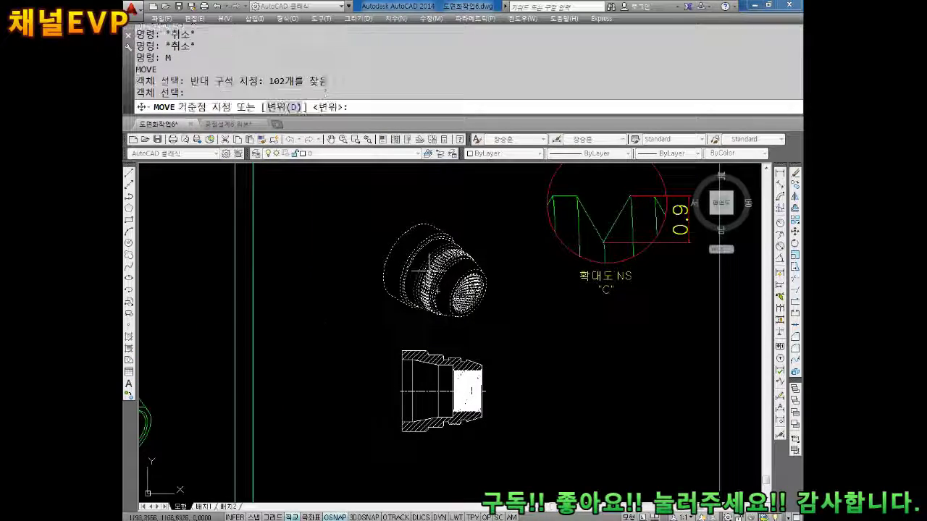
click(456, 303)
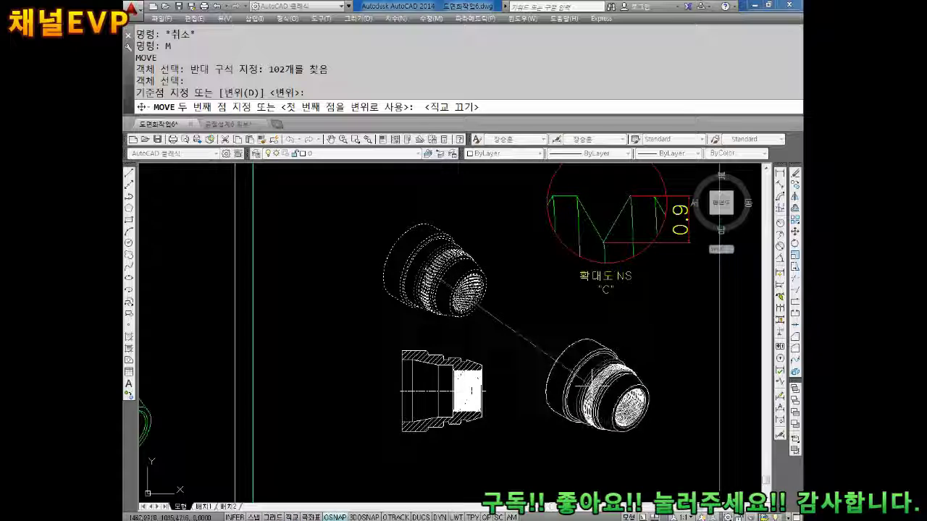
click(585, 386)
middle_drag(485, 374, 528, 326)
key(Escape)
key(Escape)
key(Escape)
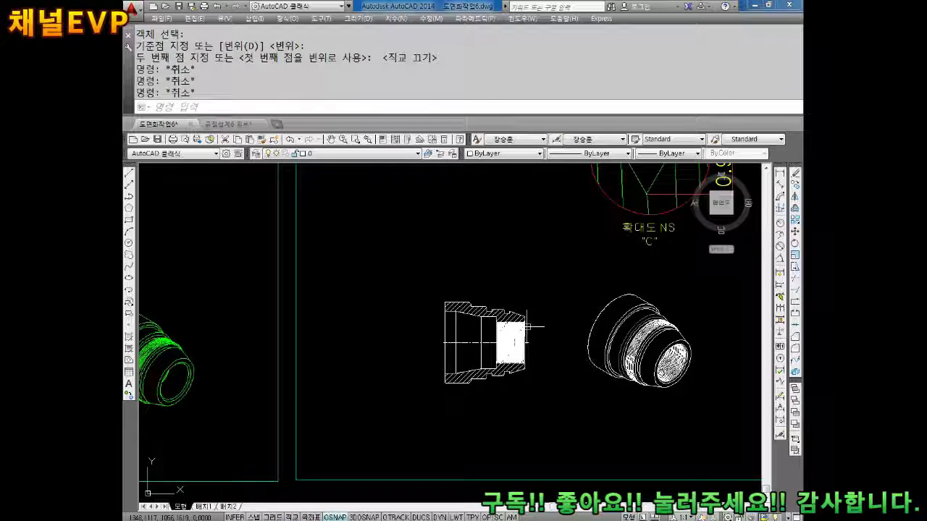
text(M)
Leave the section view in place and select the section and 3D part.
key(Return)
click(541, 289)
click(428, 400)
key(Return)
click(455, 342)
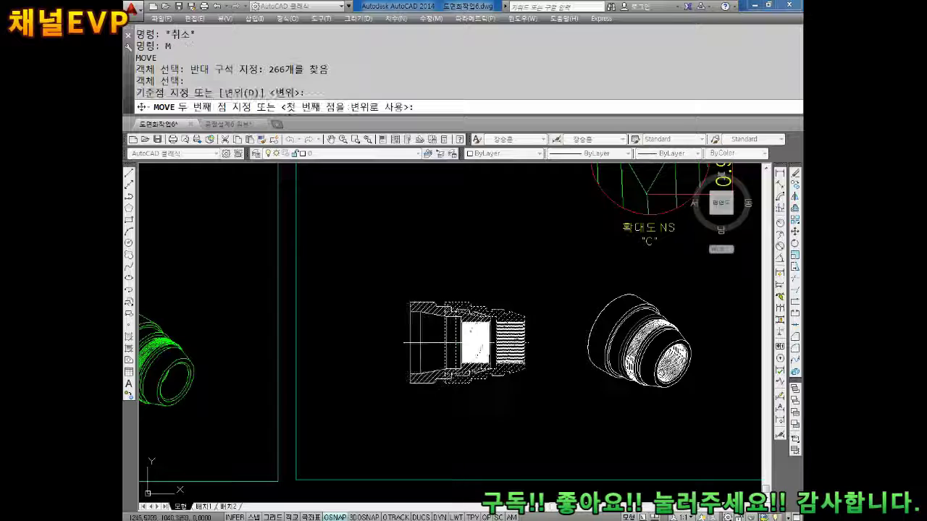
key(Escape)
key(Escape)
key(Escape)
click(681, 371)
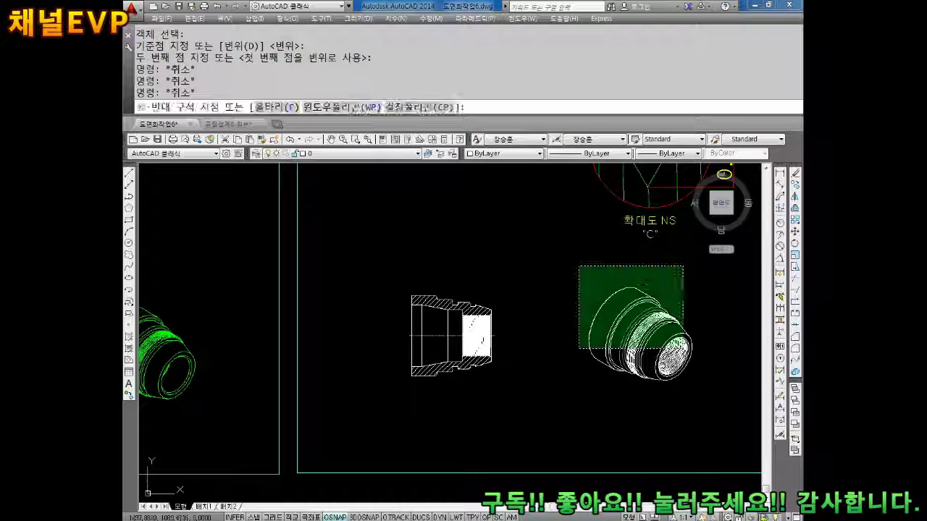
click(506, 153)
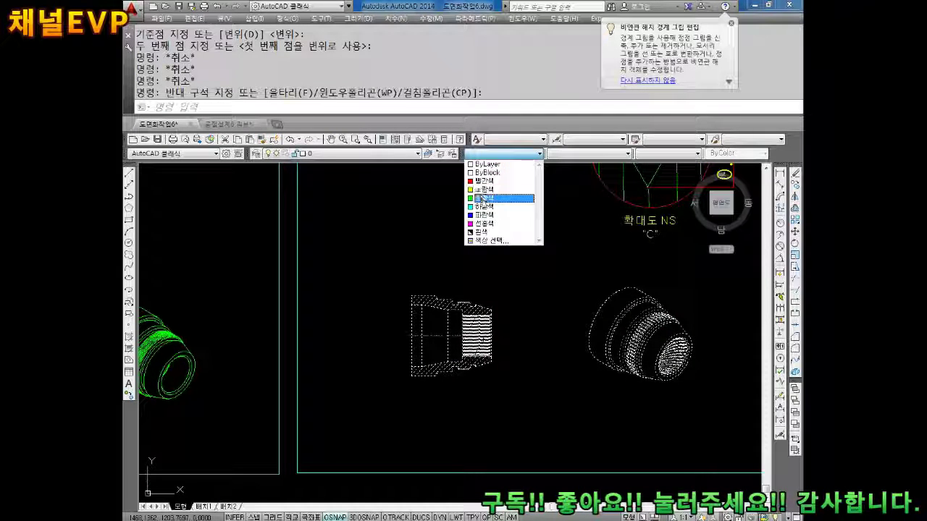
Make the selected section view and 3D part green.
click(483, 198)
key(Escape)
scroll(471, 339, up, 3)
key(Escape)
scroll(454, 335, up, 3)
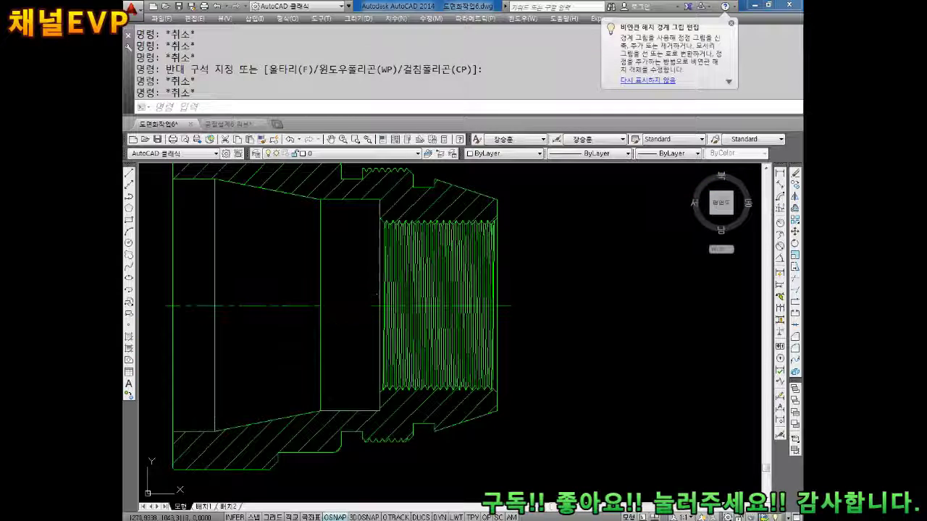
Make the section's centre line red.
drag(376, 294, 371, 312)
click(474, 154)
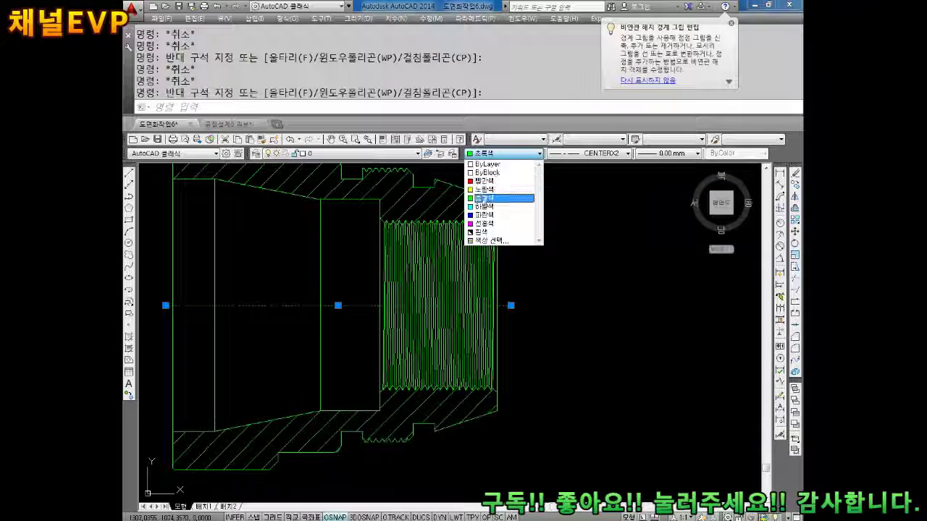
click(484, 198)
key(Escape)
key(Escape)
scroll(527, 232, down, 5)
scroll(435, 258, down, 2)
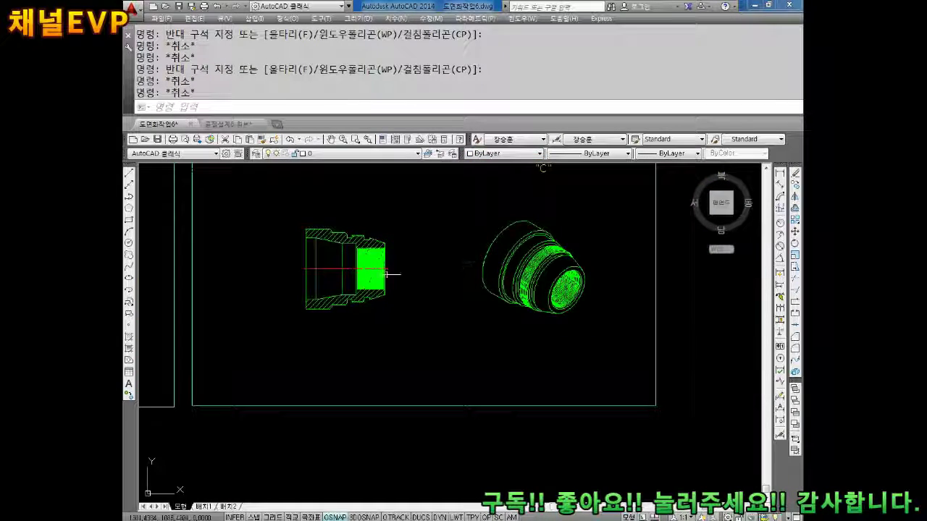
middle_drag(387, 274, 594, 286)
scroll(289, 292, up, 3)
Select the magenta quartered-circle mark and its quarter fill for copying, based at its centre.
scroll(289, 291, up, 2)
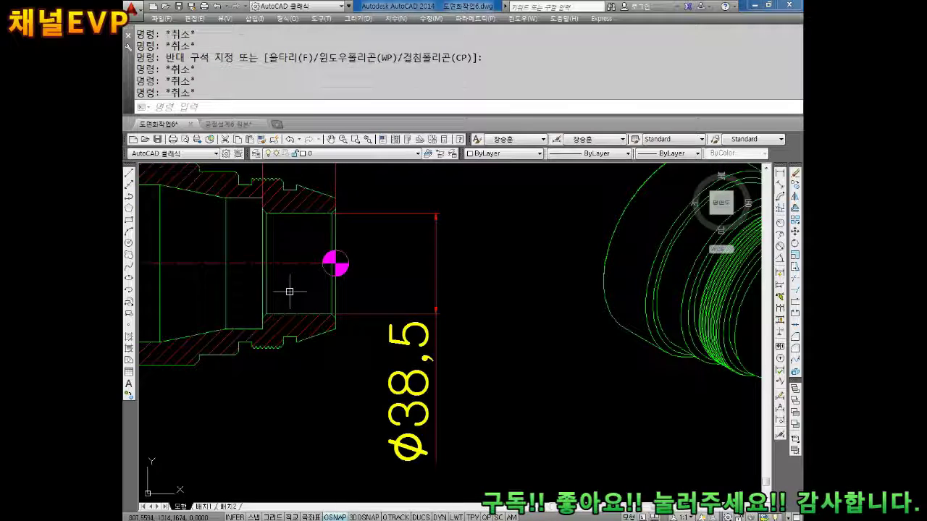
text(Co)
key(Return)
scroll(328, 270, up, 4)
drag(399, 233, 347, 275)
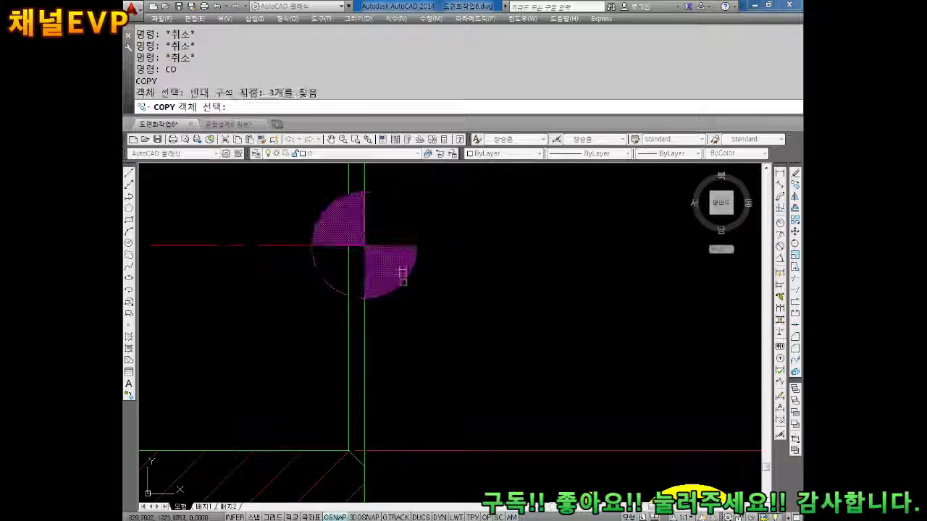
key(Return)
key(Escape)
click(404, 210)
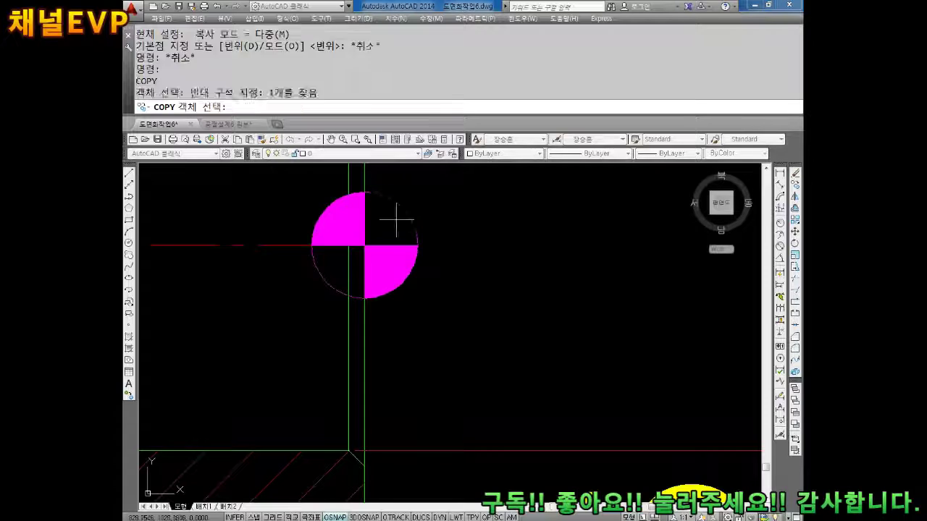
key(Return)
key(Escape)
key(Return)
click(388, 199)
click(352, 228)
key(Return)
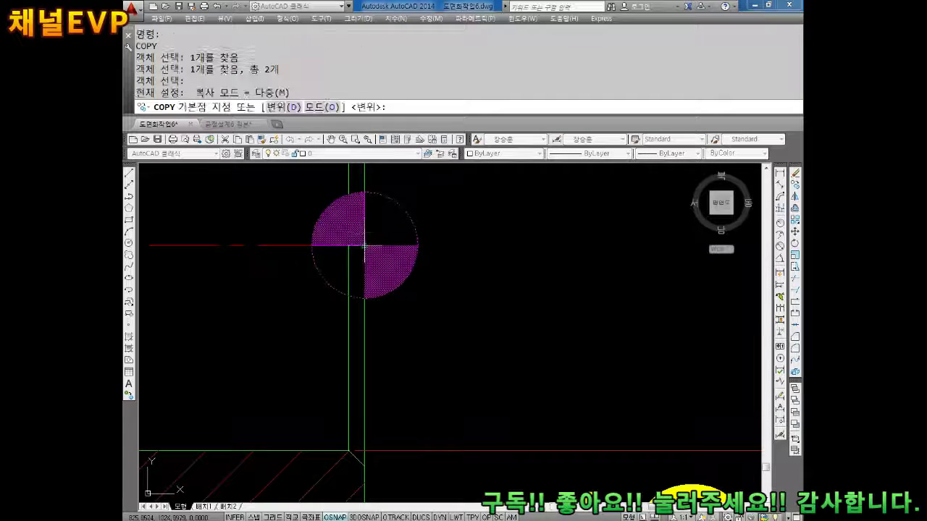
click(364, 246)
Place the mark copy at the thread end of the new section's centre line.
scroll(355, 263, down, 5)
scroll(539, 286, down, 3)
scroll(341, 300, up, 3)
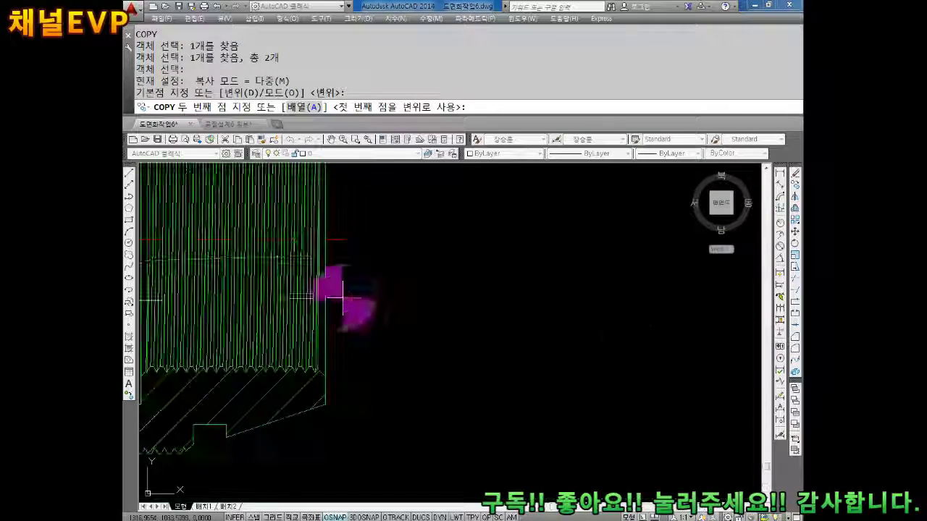
scroll(444, 393, up, 2)
scroll(558, 378, up, 2)
click(539, 331)
key(Escape)
scroll(539, 331, down, 3)
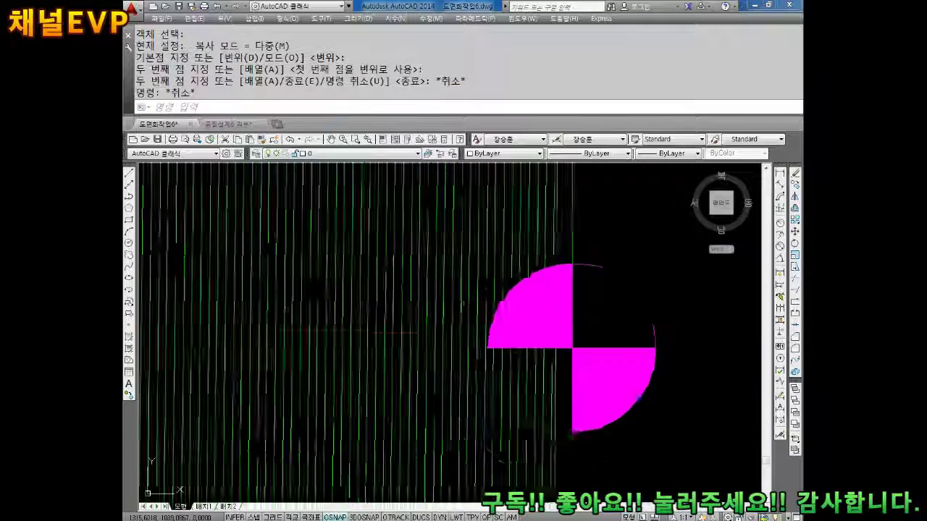
scroll(579, 340, down, 3)
middle_drag(627, 364, 534, 349)
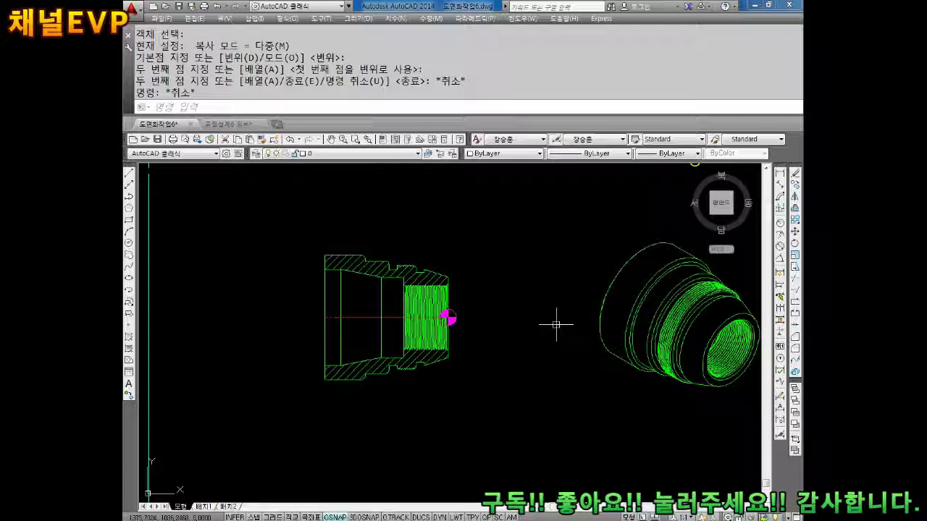
Try a linear dimension across the thread, discarding the mistaken pick and the 27.87 result.
click(779, 174)
scroll(320, 310, up, 4)
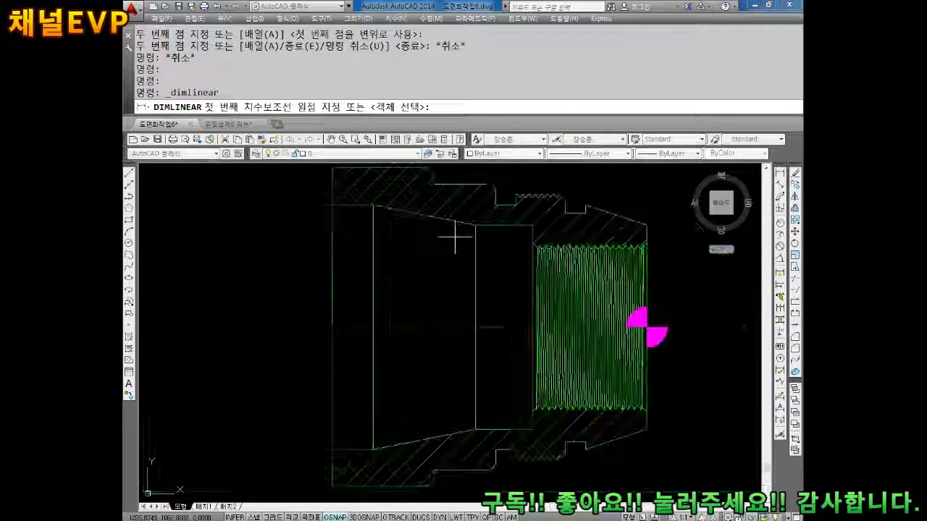
scroll(477, 261, up, 2)
scroll(503, 290, up, 3)
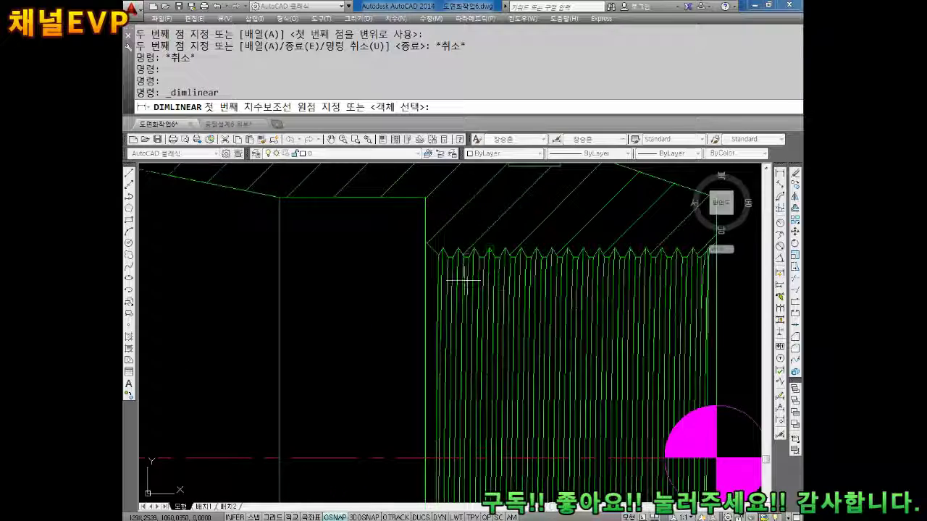
click(435, 250)
key(Escape)
key(Return)
click(457, 248)
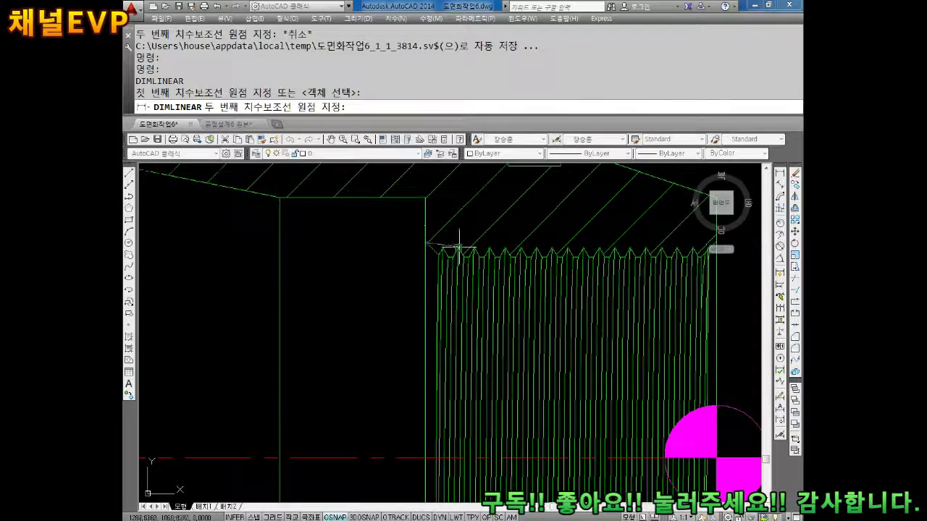
middle_drag(708, 254, 622, 316)
click(625, 305)
scroll(625, 305, down, 5)
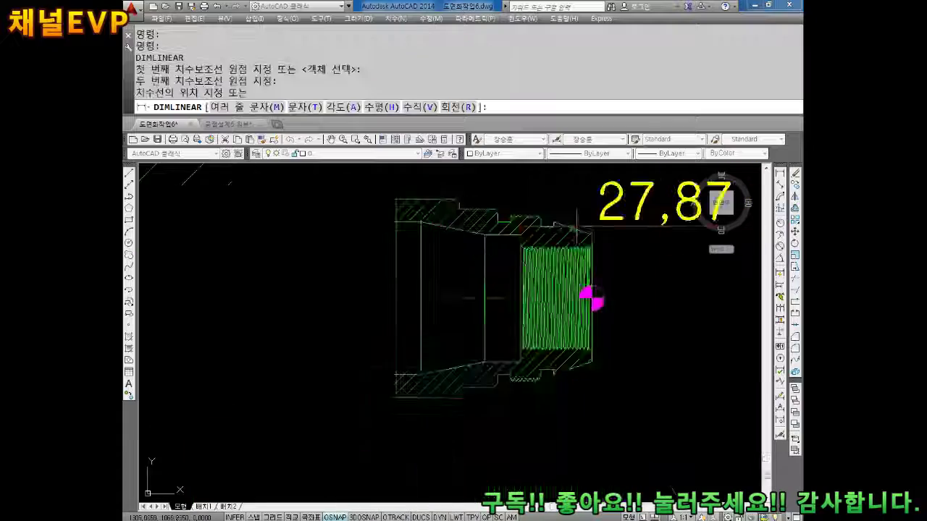
key(Escape)
Dimension the thread between its upper-right and left corners, placing 28 above it.
key(Return)
scroll(572, 302, up, 5)
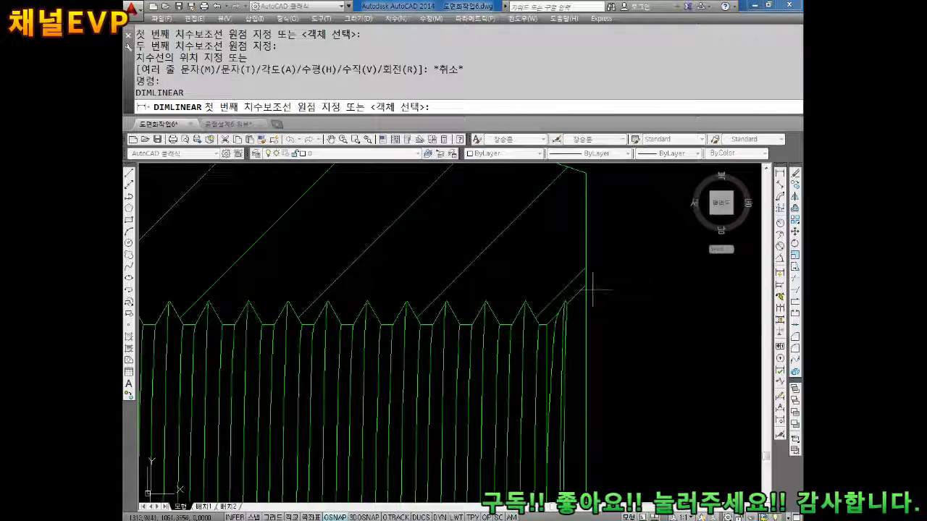
click(586, 285)
scroll(587, 285, down, 5)
scroll(471, 272, up, 5)
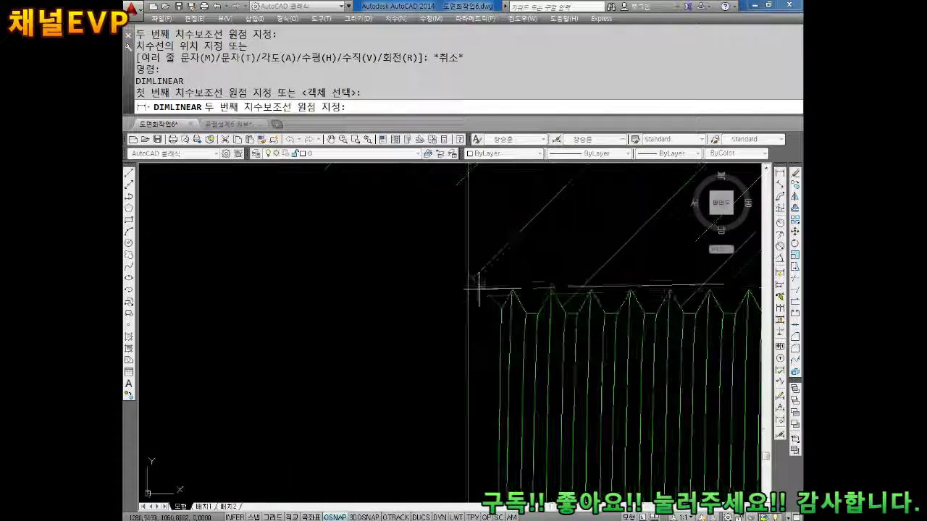
click(467, 274)
scroll(497, 269, down, 5)
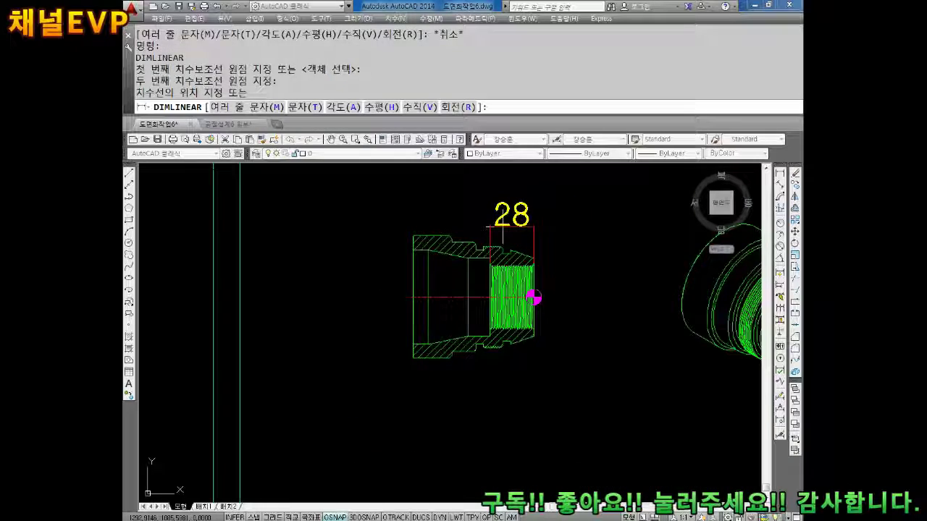
click(547, 228)
middle_drag(584, 270, 536, 245)
key(Escape)
key(Escape)
key(Escape)
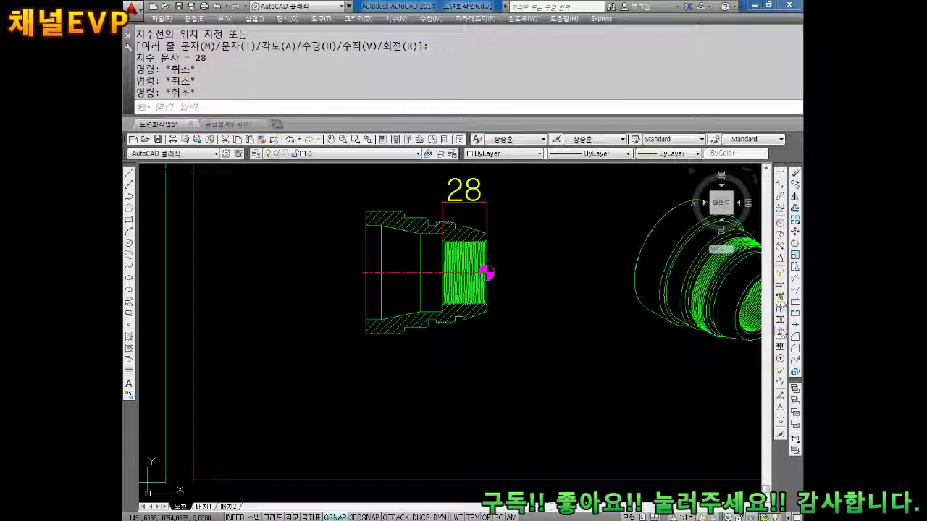
Start a leader annotation at the thread with LE.
text(le)
key(Return)
scroll(486, 273, up, 5)
End the leader beside the thread corner and label it M40xP1.5.
middle_drag(531, 259, 509, 328)
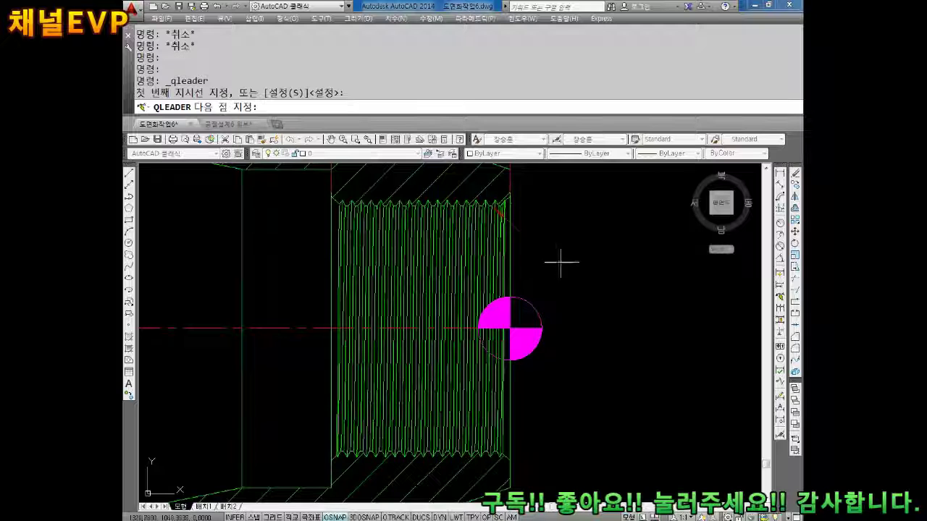
click(571, 285)
key(Return)
key(Return)
key(Return)
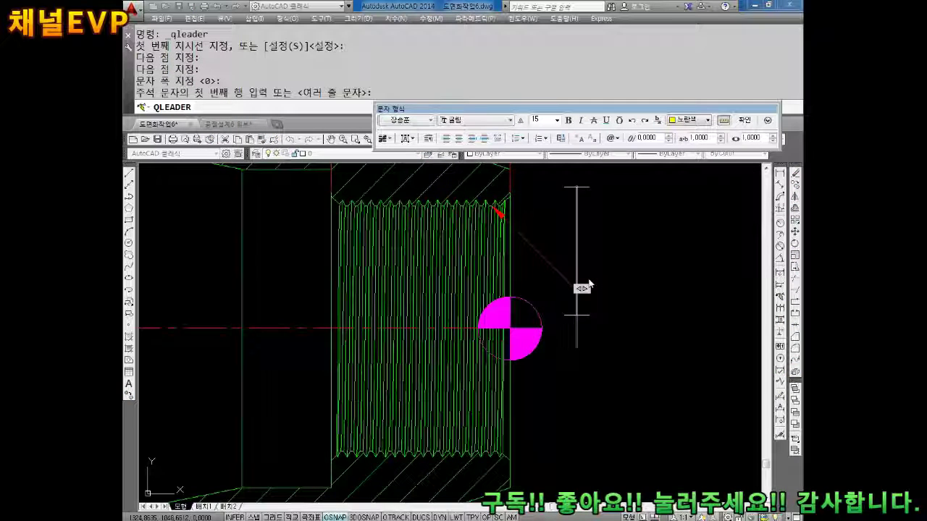
text(M40)
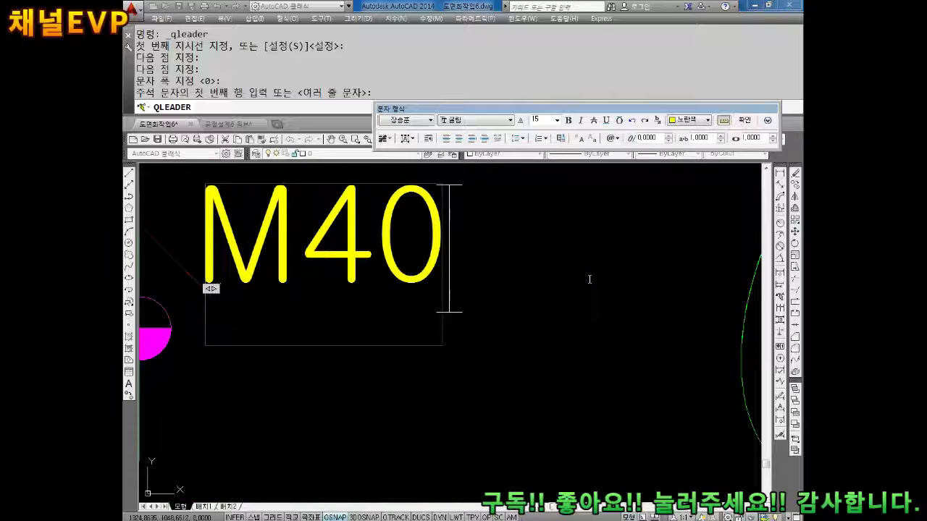
text(x9)
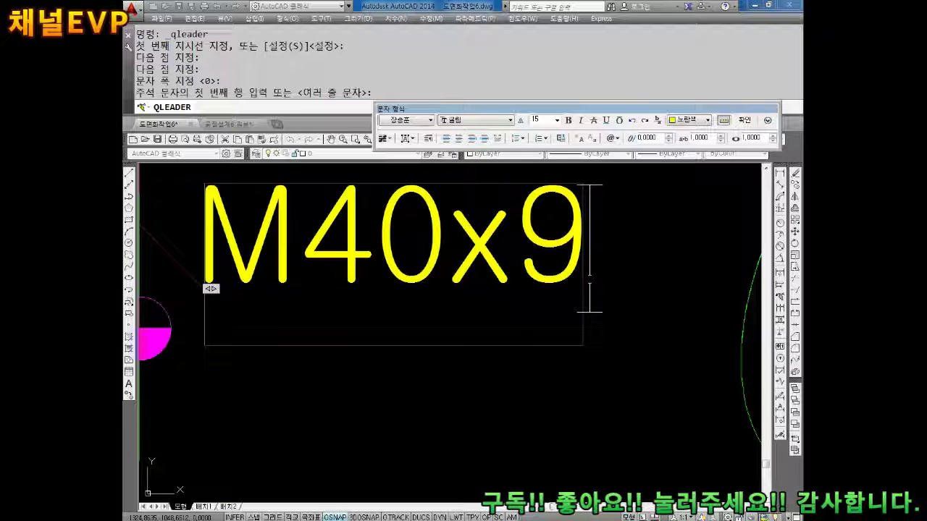
key(BackSpace)
text(P1.)
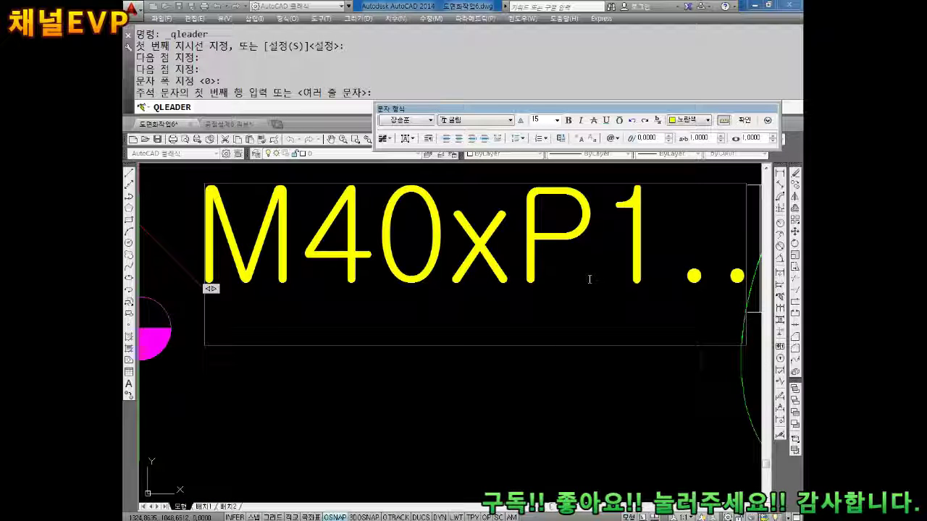
text(5)
click(465, 341)
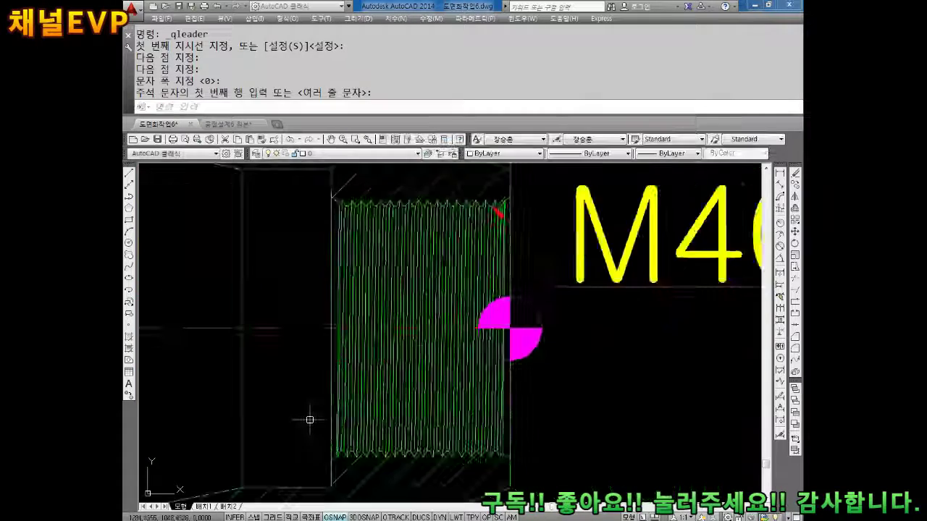
scroll(375, 318, up, 2)
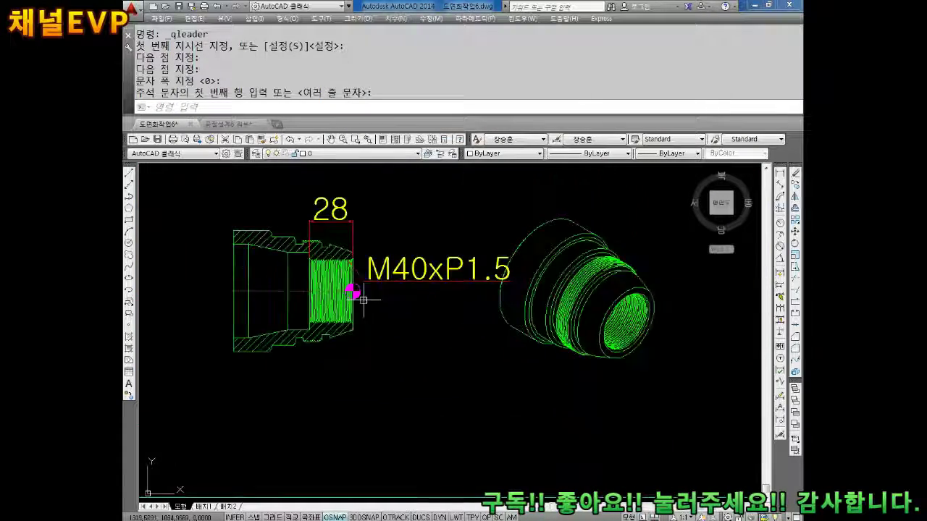
middle_drag(367, 289, 447, 337)
Select the part and its annotations for a move, then abandon the move.
key(Escape)
key(Escape)
key(Escape)
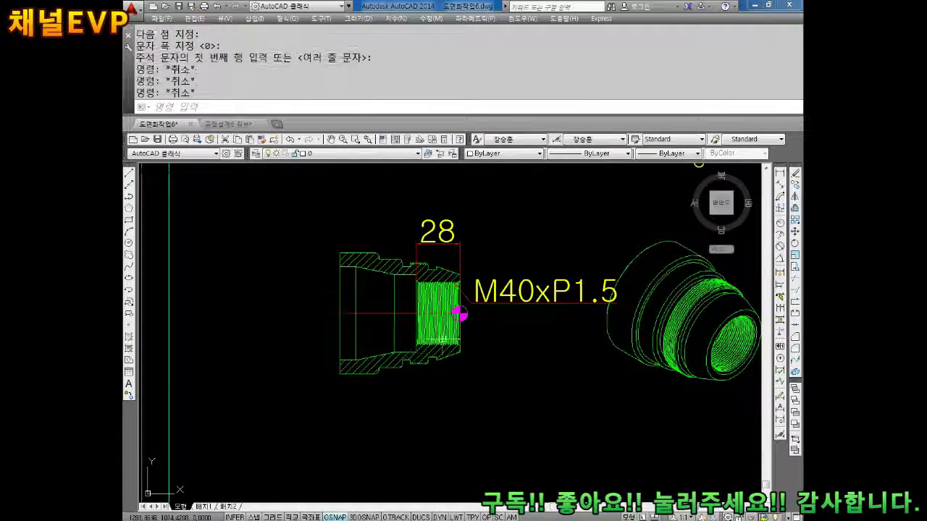
text(M)
key(Return)
key(Escape)
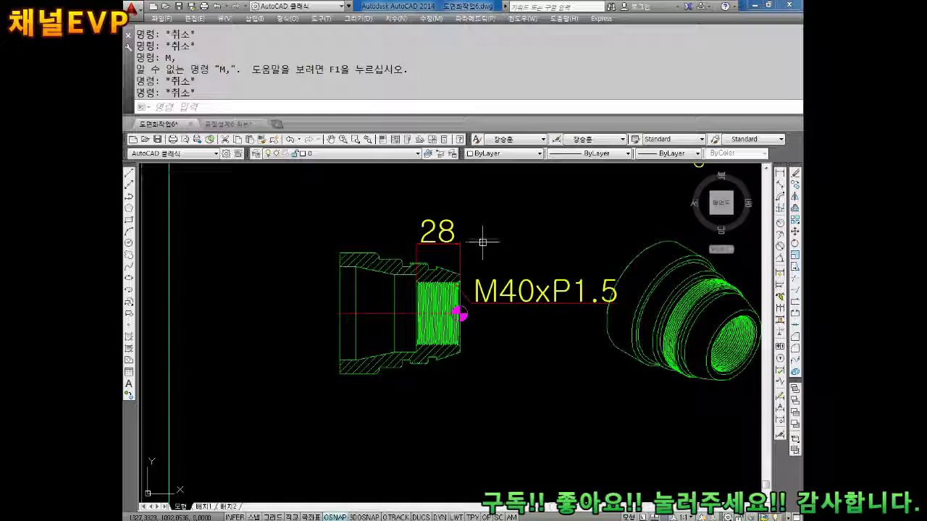
key(Return)
click(527, 197)
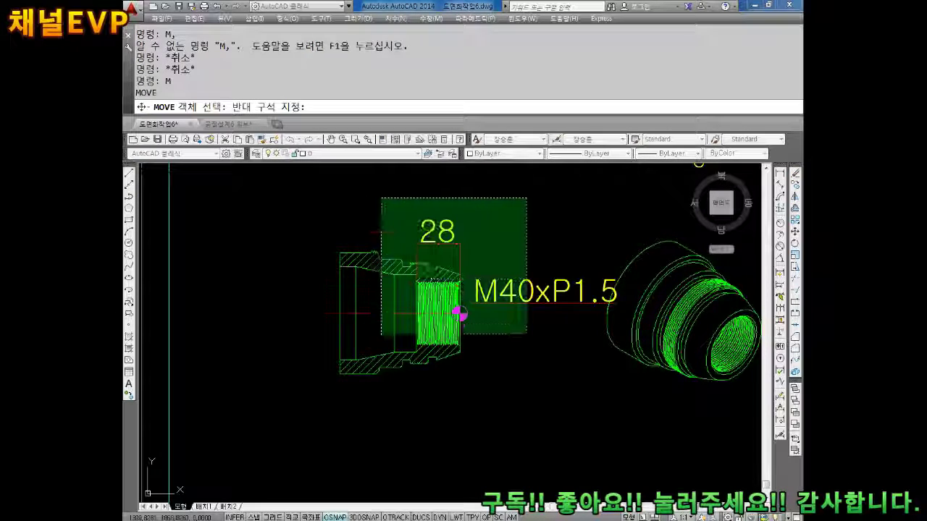
click(313, 401)
key(Return)
click(320, 317)
key(Escape)
key(Escape)
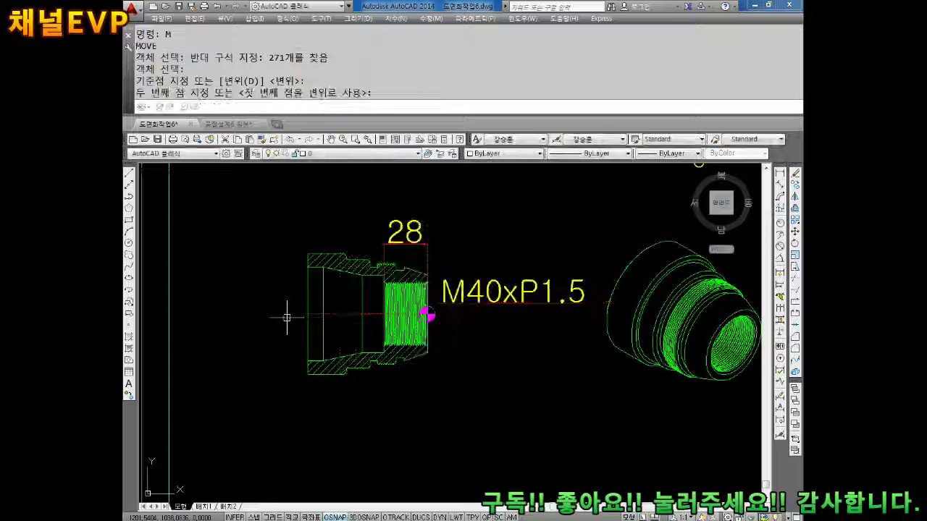
Zoom in close on the internal thread's lower teeth.
scroll(474, 297, up, 5)
scroll(474, 297, down, 2)
scroll(569, 322, down, 3)
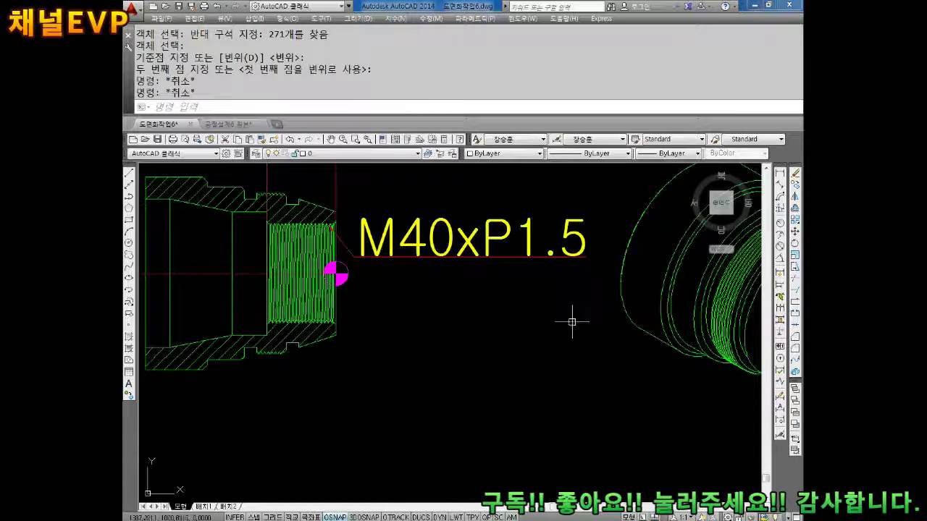
scroll(563, 323, down, 2)
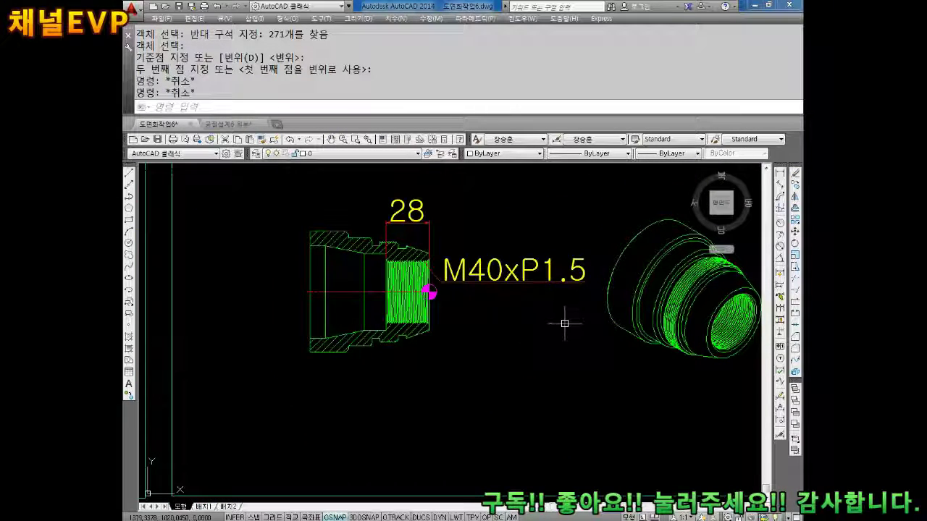
scroll(700, 337, down, 5)
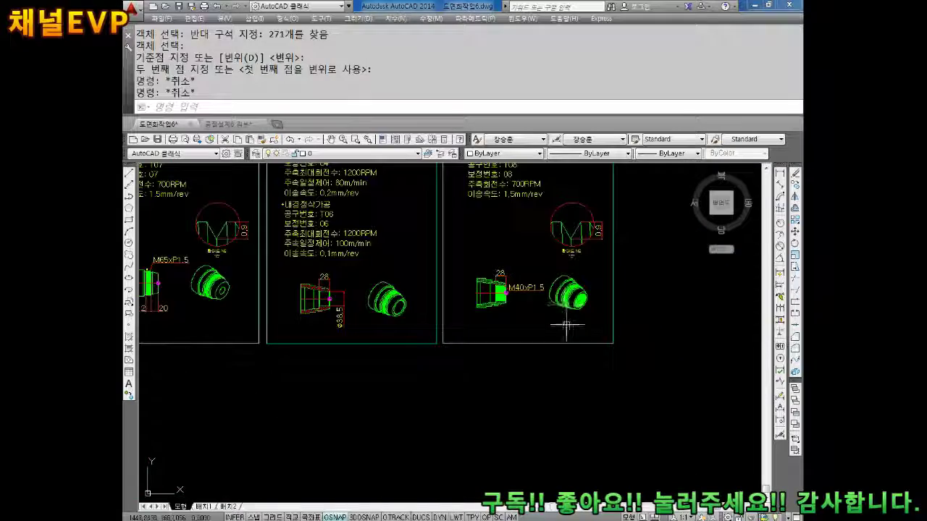
scroll(573, 316, up, 5)
scroll(427, 283, up, 3)
middle_drag(428, 284, 455, 302)
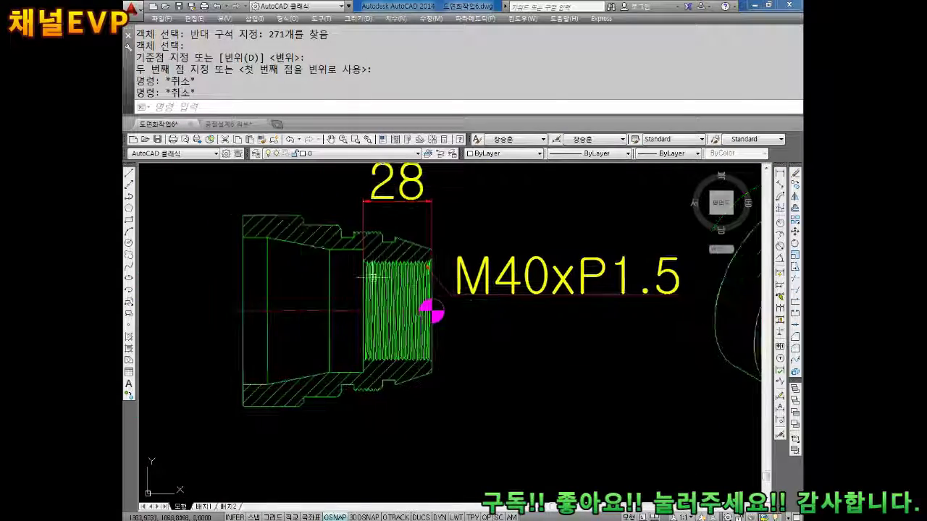
scroll(427, 304, up, 3)
key(Escape)
key(Escape)
key(Escape)
scroll(386, 309, up, 3)
scroll(386, 308, down, 3)
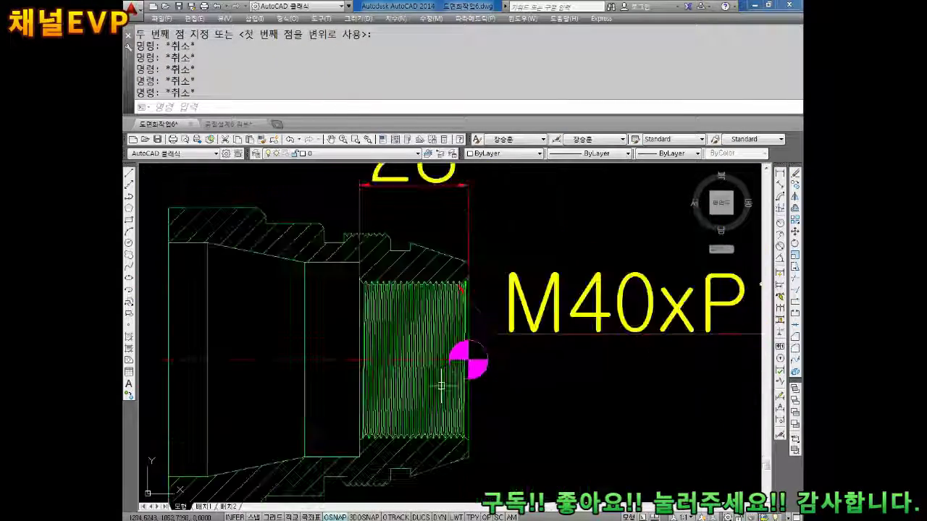
middle_drag(445, 372, 435, 340)
scroll(362, 378, up, 3)
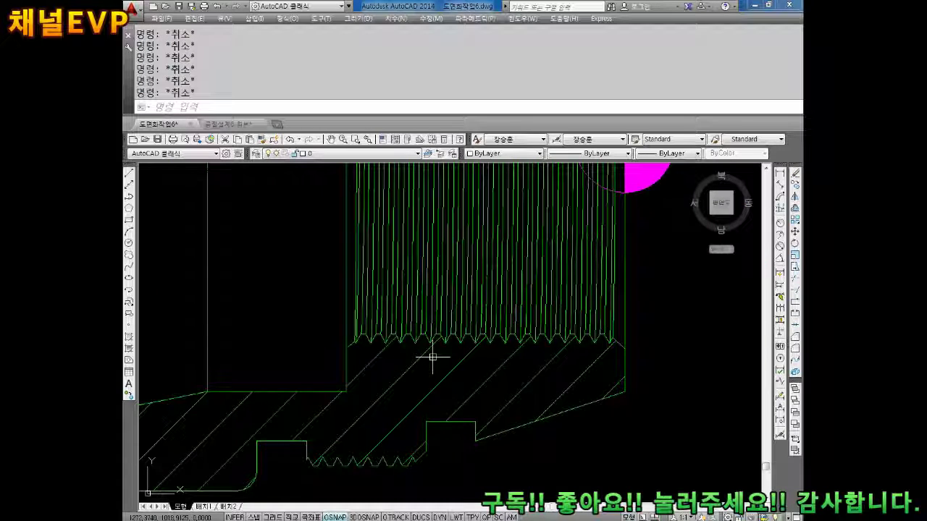
text(C)
Draw a small circle centred on a thread tooth tip to mark the detail area.
key(Return)
scroll(427, 351, up, 5)
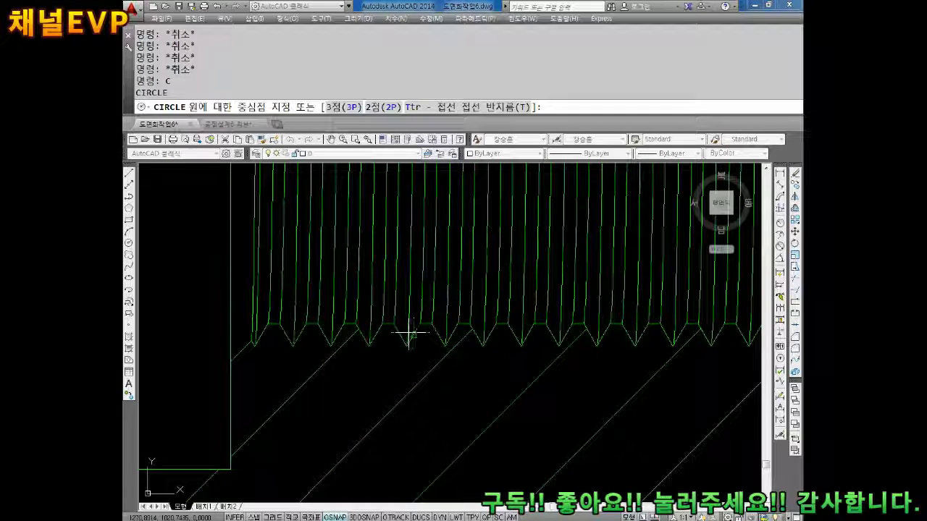
click(408, 335)
click(419, 322)
key(Escape)
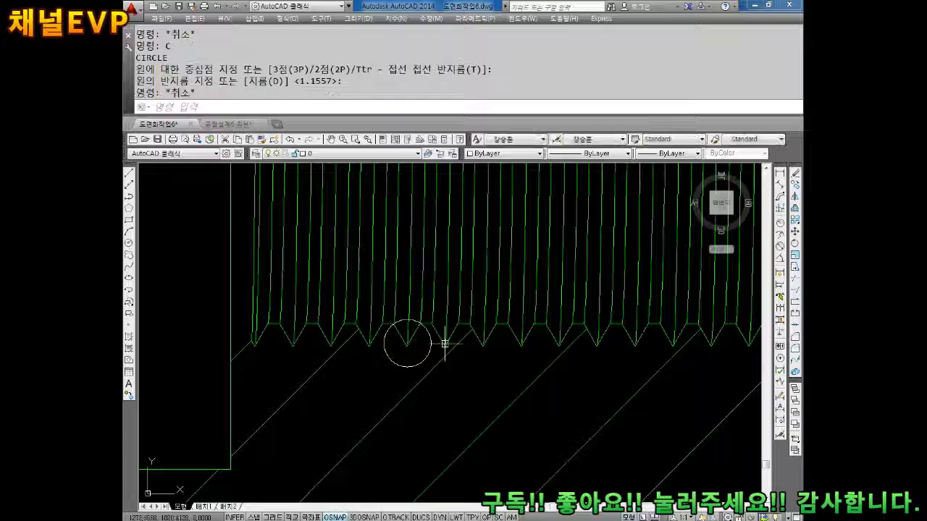
scroll(420, 341, up, 4)
key(Escape)
key(Escape)
key(Escape)
Select the new circle for a move, then cancel without moving it.
text(m)
key(Return)
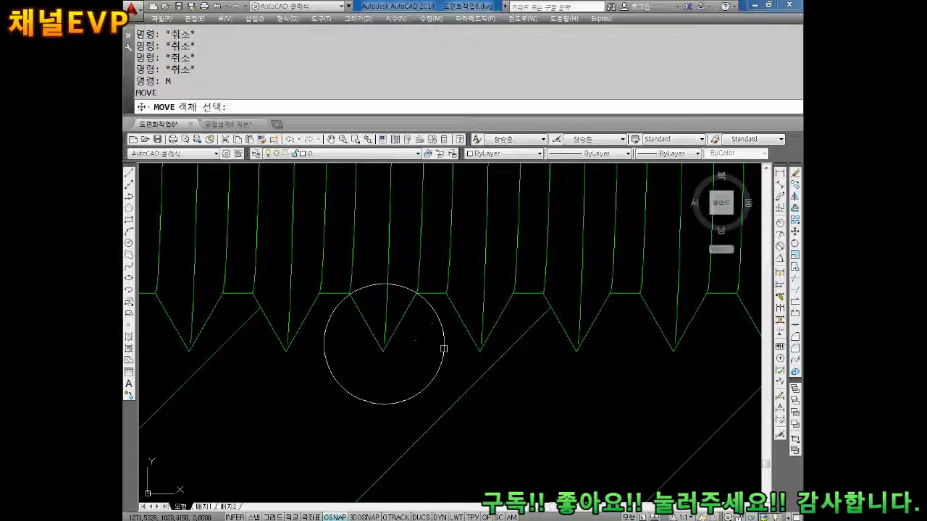
drag(444, 348, 440, 338)
key(Return)
click(415, 345)
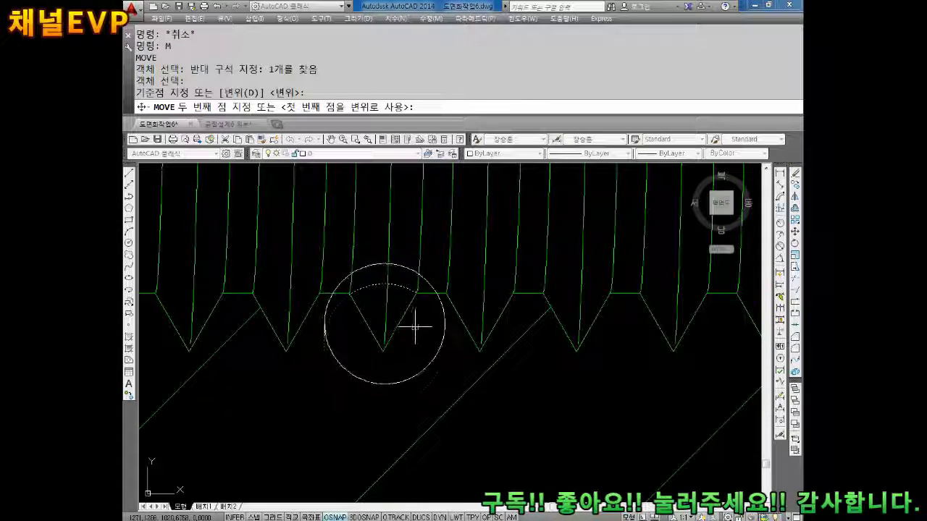
key(Escape)
key(Escape)
key(Escape)
scroll(408, 286, down, 5)
scroll(315, 279, up, 4)
Select the detail circle and open its colour choices, then dismiss them unchanged.
key(Escape)
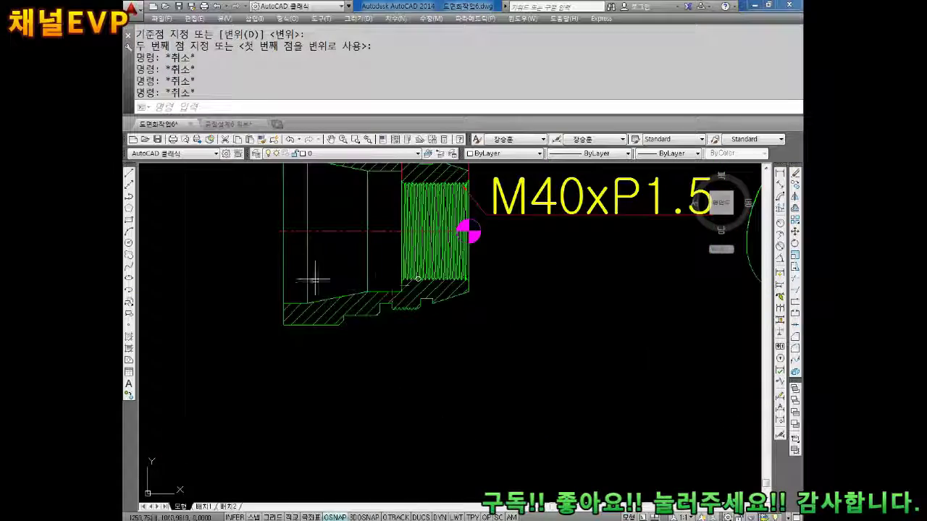
middle_drag(315, 278, 455, 351)
scroll(596, 372, up, 4)
scroll(383, 314, up, 3)
key(Escape)
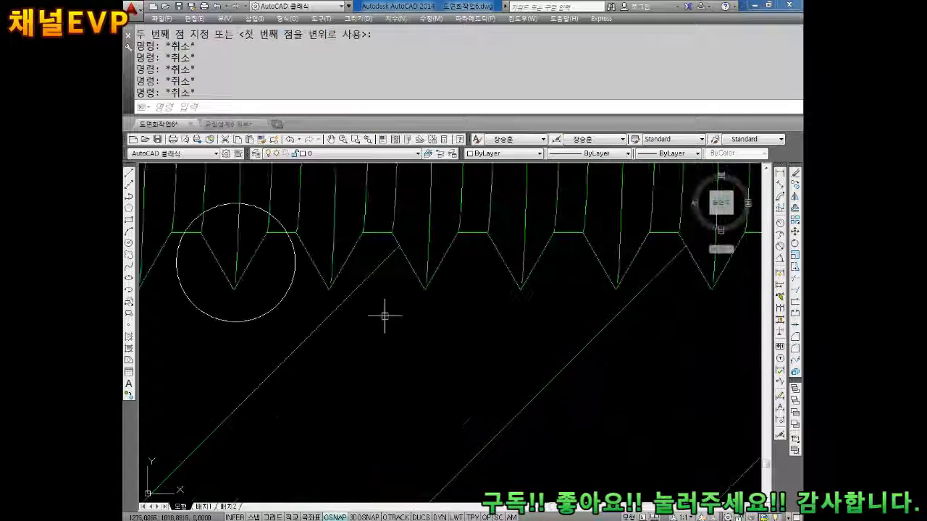
click(276, 305)
click(539, 154)
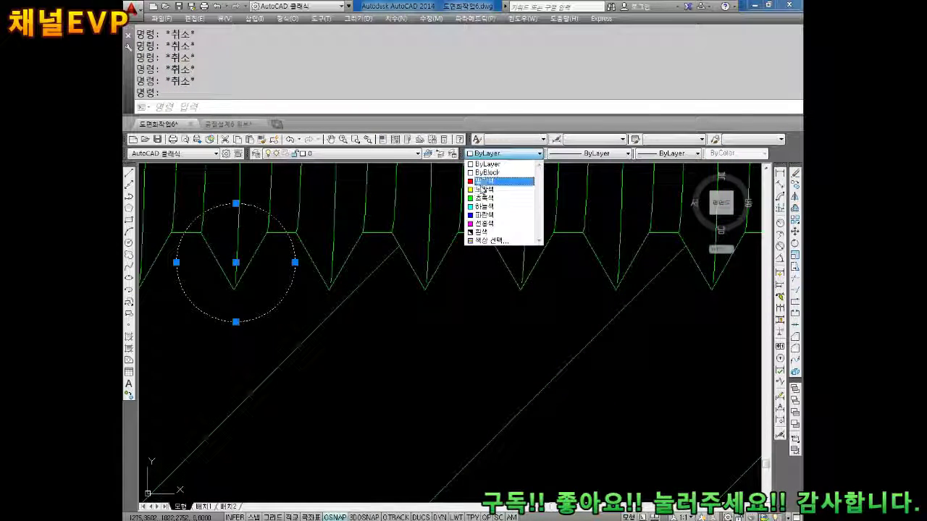
key(Escape)
key(Escape)
scroll(484, 228, down, 5)
Pan across the sheets to the part with the ø38.5 dimension and its C label.
scroll(416, 261, down, 2)
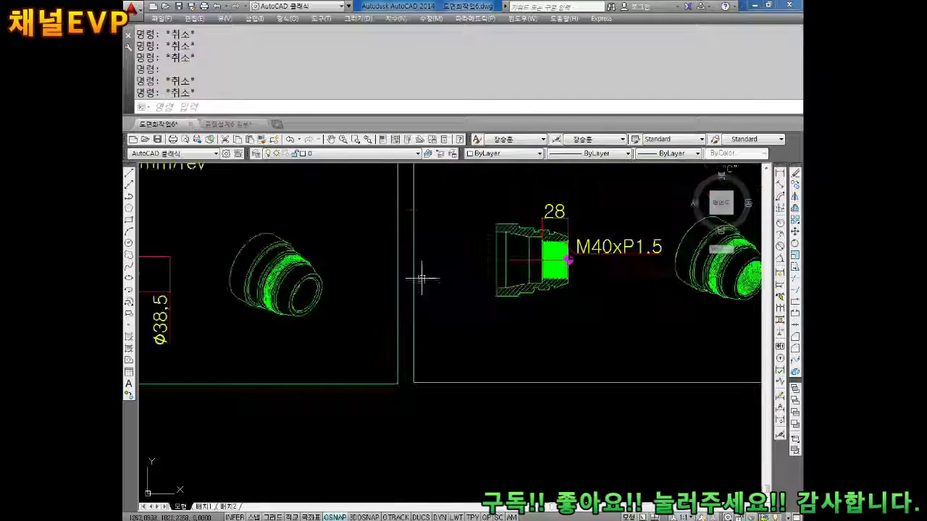
middle_drag(421, 278, 558, 290)
scroll(253, 275, up, 2)
scroll(254, 276, down, 3)
middle_drag(264, 257, 531, 314)
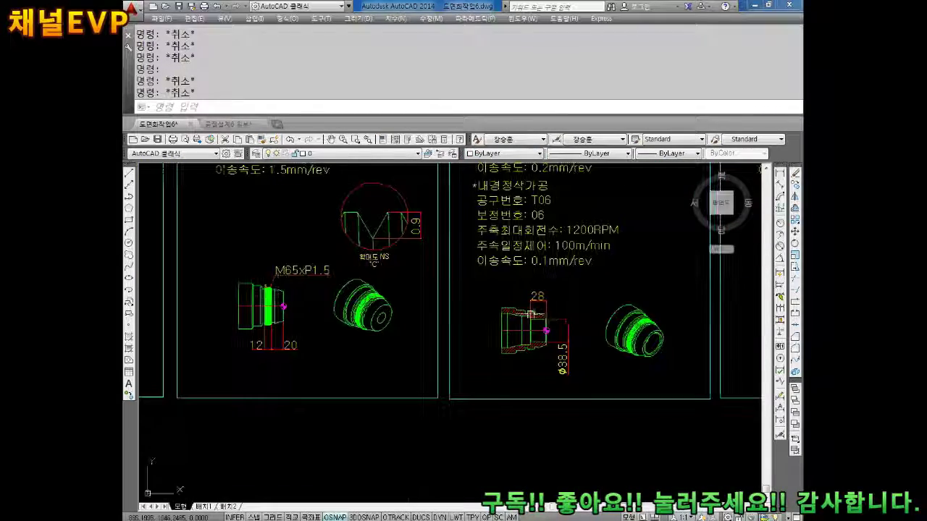
middle_drag(331, 297, 404, 297)
scroll(339, 288, up, 10)
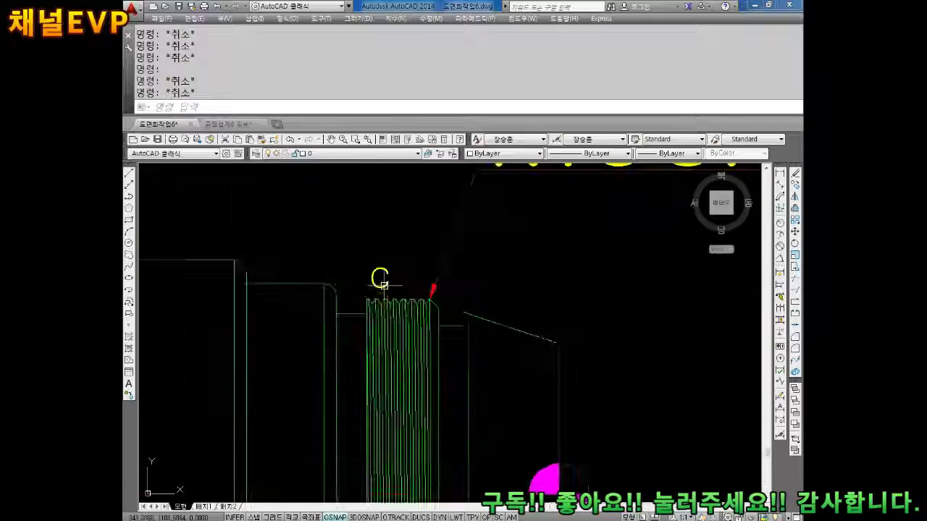
key(Escape)
key(Escape)
text(CO)
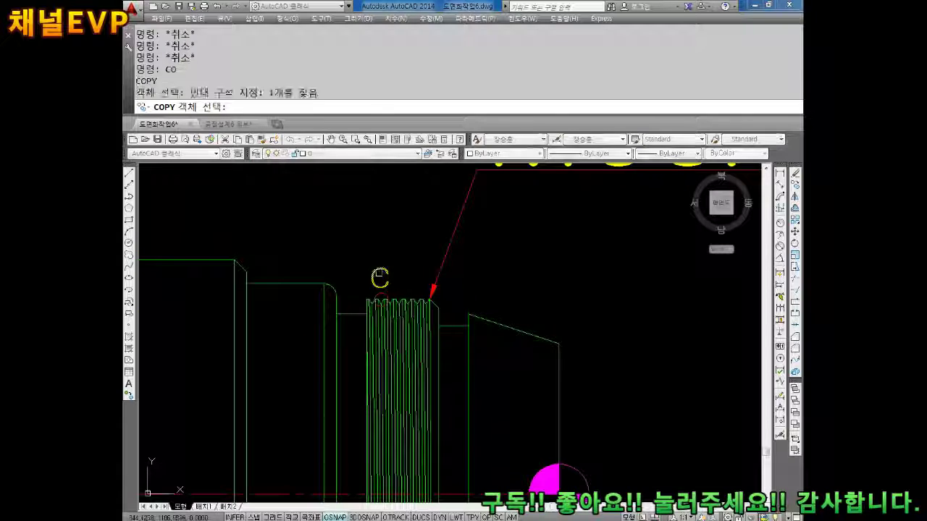
Copy the C detail label to a spot below the thread.
click(380, 278)
click(378, 283)
key(Return)
click(380, 277)
scroll(210, 290, down, 10)
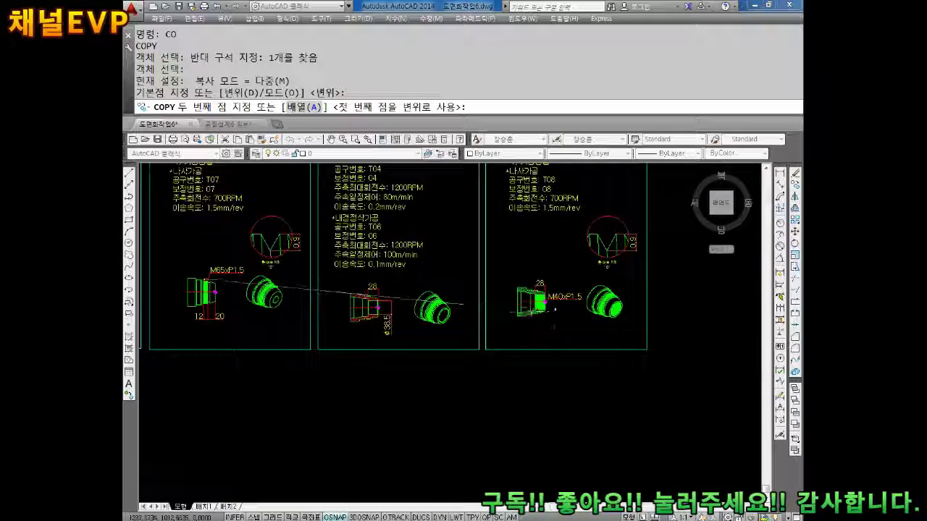
scroll(464, 300, up, 8)
scroll(393, 311, up, 3)
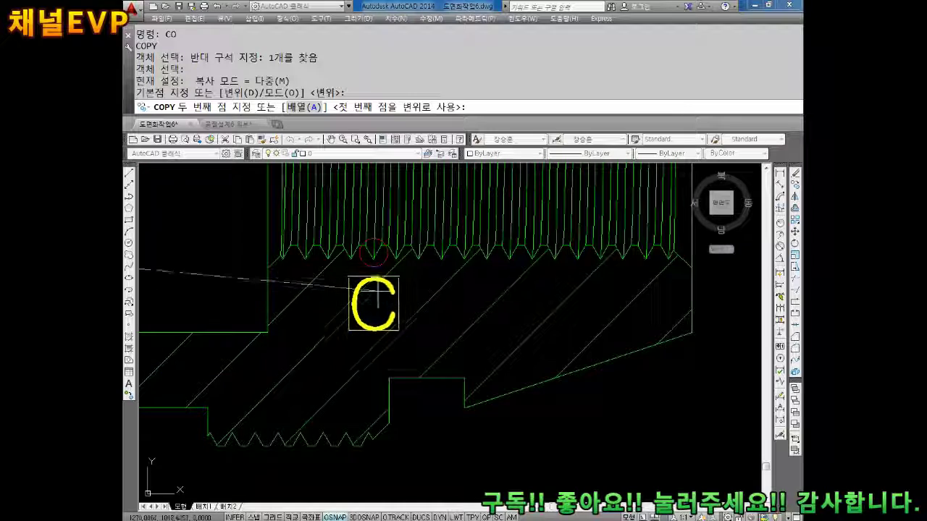
click(378, 289)
key(Escape)
key(Escape)
Change the copied label's letter to D.
double_click(376, 300)
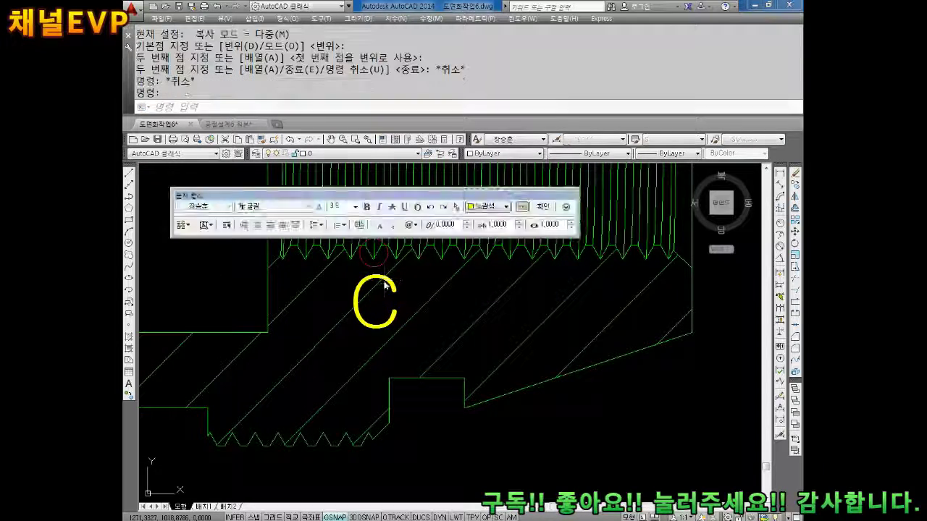
text(D)
click(430, 324)
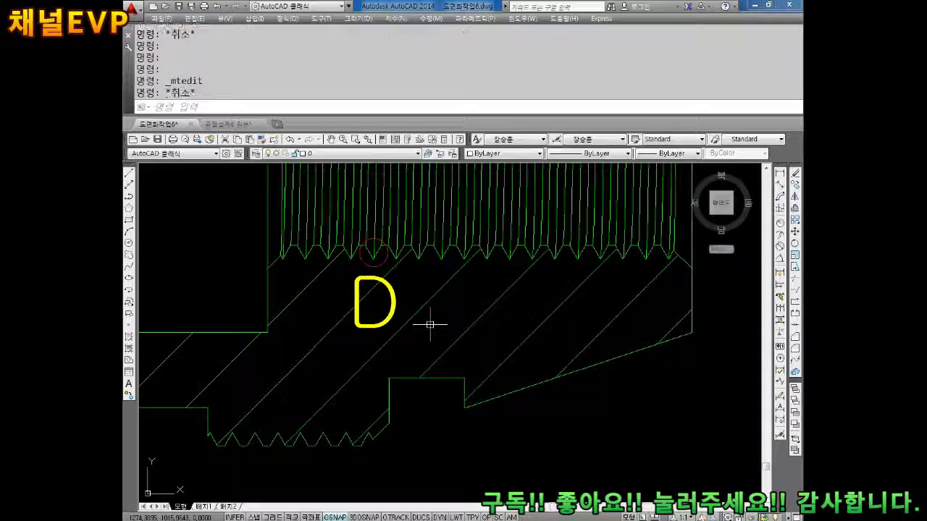
Pan to the detail circle and open its 확대도 NS label for editing.
scroll(487, 317, down, 5)
scroll(569, 309, down, 3)
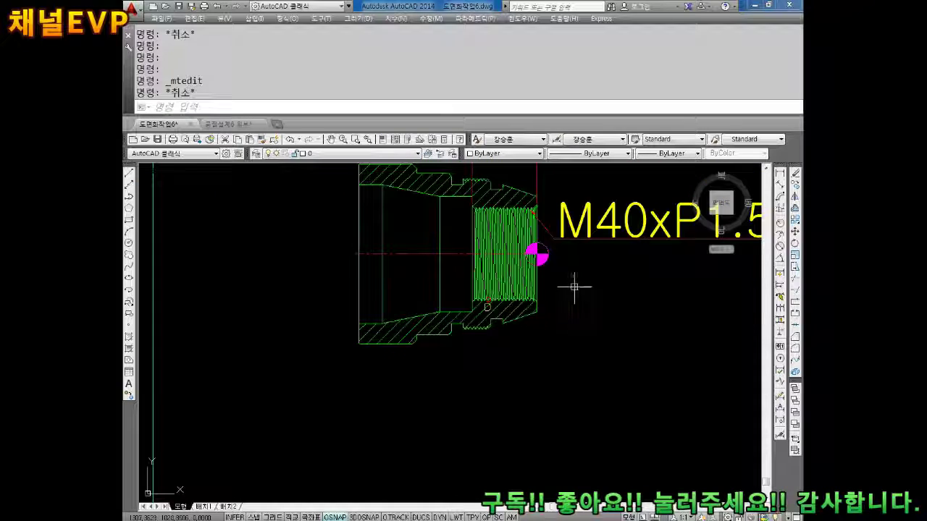
scroll(564, 288, down, 1)
middle_drag(558, 290, 451, 331)
scroll(507, 319, down, 4)
scroll(506, 318, up, 2)
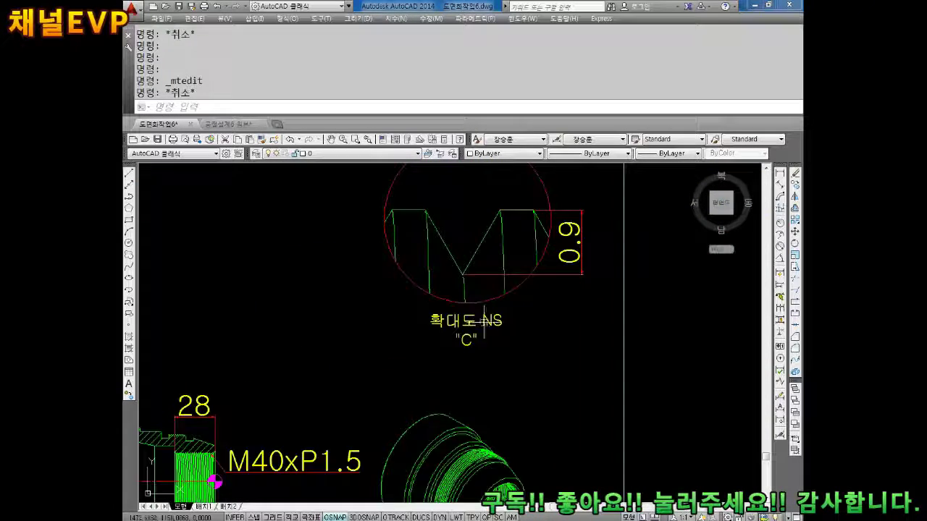
scroll(464, 340, up, 3)
double_click(456, 346)
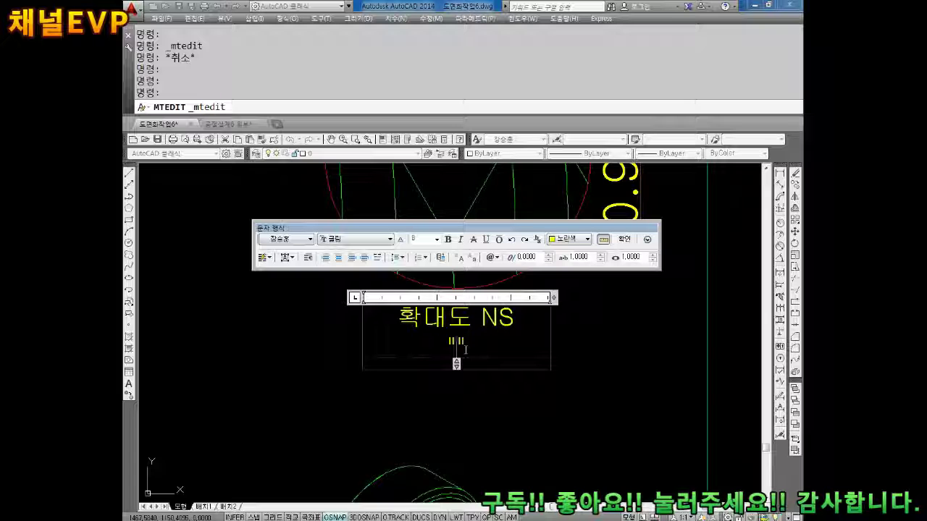
text(D)
Close the label editor with the label reading D.
click(471, 399)
scroll(471, 398, down, 4)
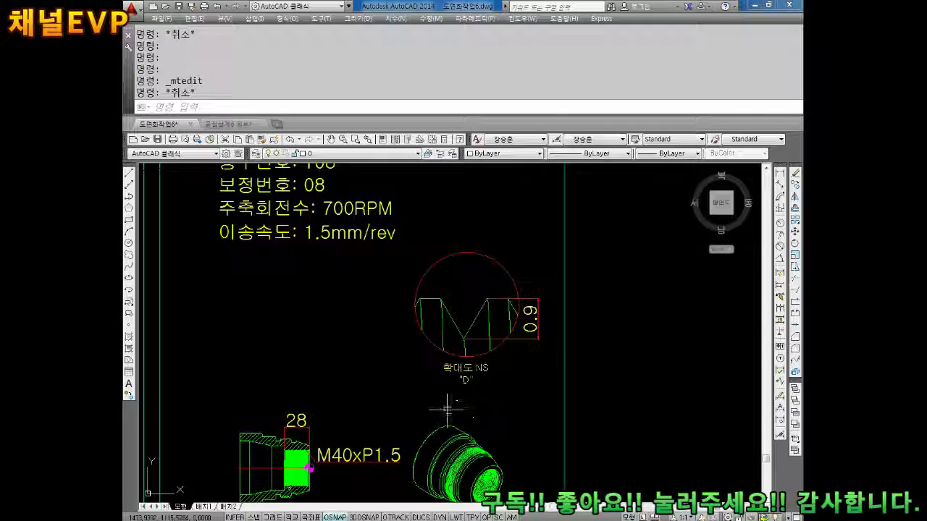
middle_drag(348, 449, 384, 340)
scroll(333, 376, up, 2)
scroll(318, 376, up, 2)
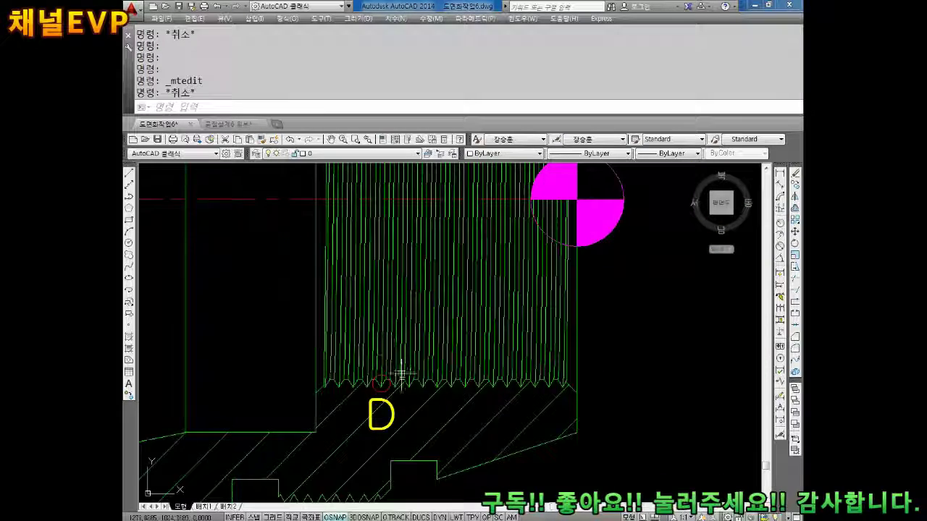
scroll(309, 376, up, 1)
scroll(352, 377, down, 3)
scroll(424, 310, down, 2)
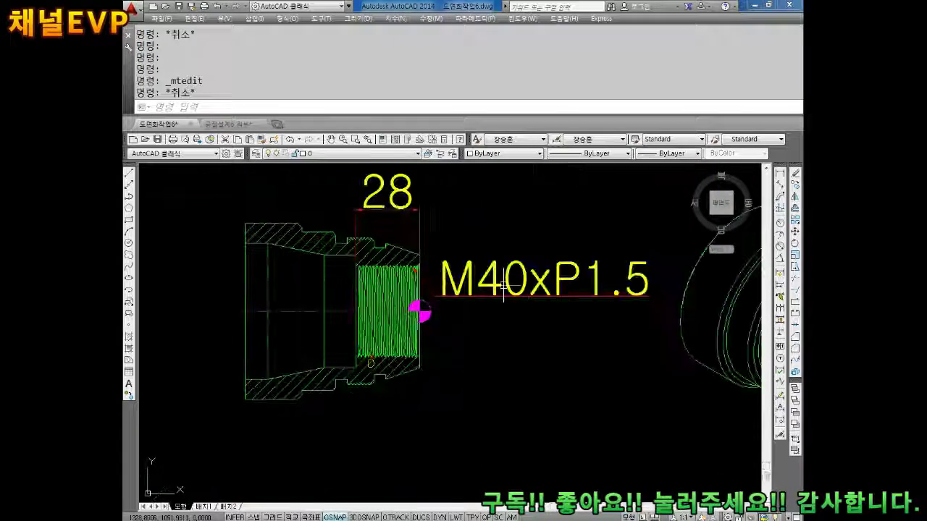
scroll(488, 271, down, 3)
scroll(531, 258, up, 3)
scroll(538, 275, down, 2)
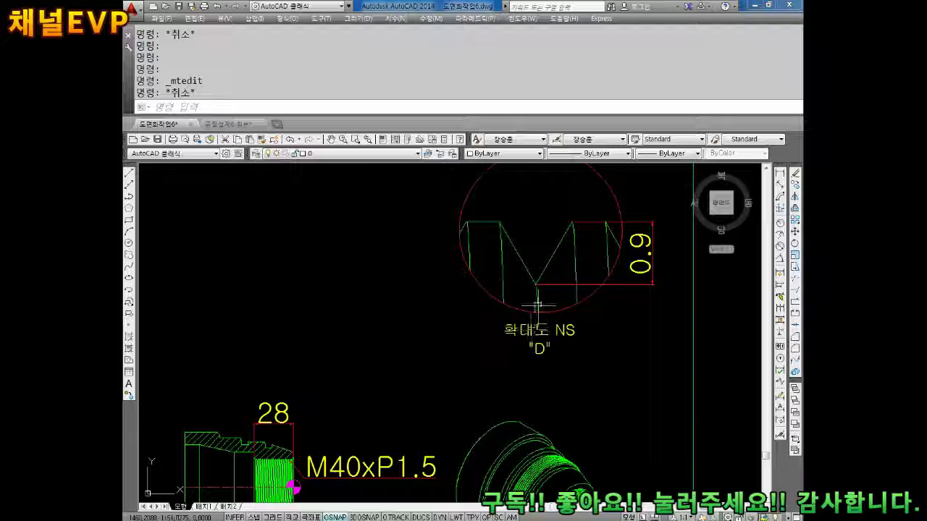
Window-select the old enlarged thread detail with its 0.9 dimension and delete it.
middle_drag(537, 304, 511, 363)
click(621, 207)
click(417, 353)
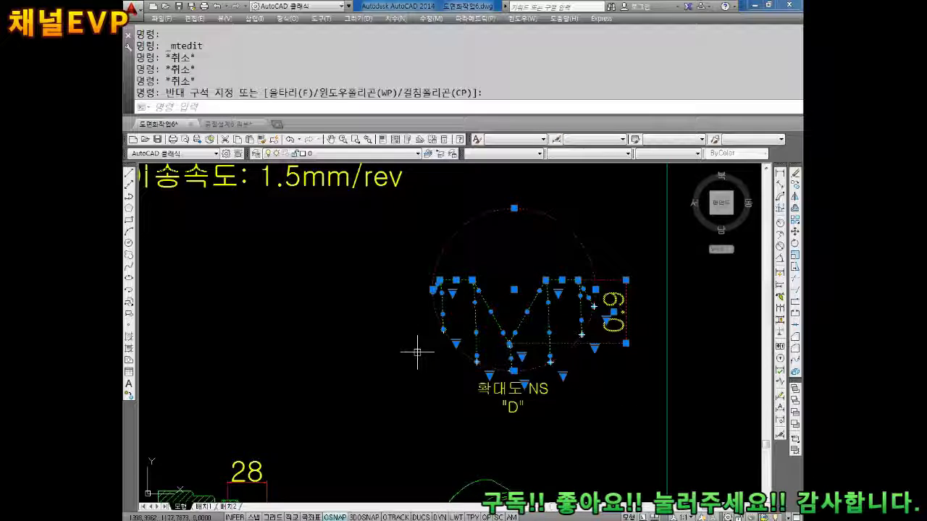
key(Delete)
scroll(417, 353, down, 5)
scroll(348, 329, up, 2)
Copy the thread tooth and its small circle near D to a spot above the detail label.
scroll(346, 327, up, 5)
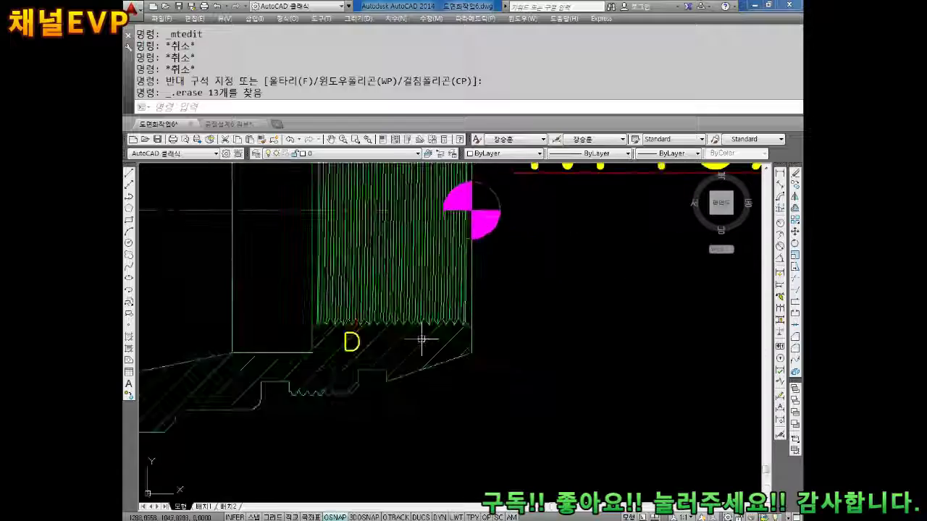
scroll(345, 327, up, 2)
key(Escape)
key(Escape)
middle_drag(345, 327, 367, 330)
text(c)
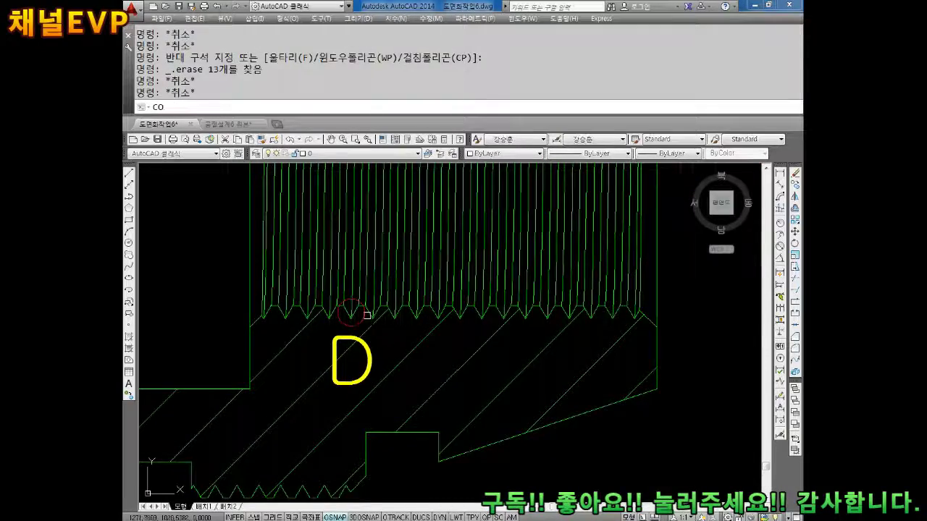
key(Return)
scroll(350, 313, up, 3)
click(356, 239)
click(225, 365)
key(Return)
click(297, 301)
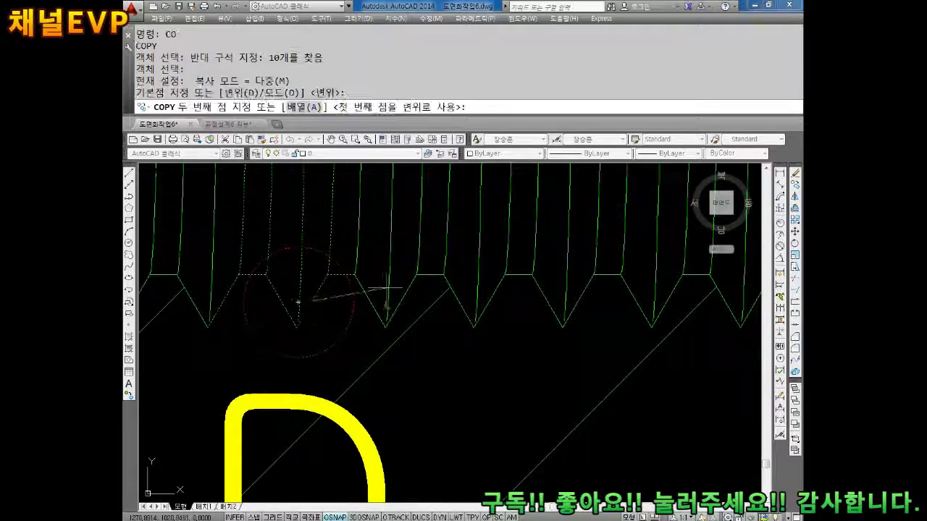
scroll(385, 288, down, 3)
scroll(492, 282, down, 2)
scroll(494, 289, down, 2)
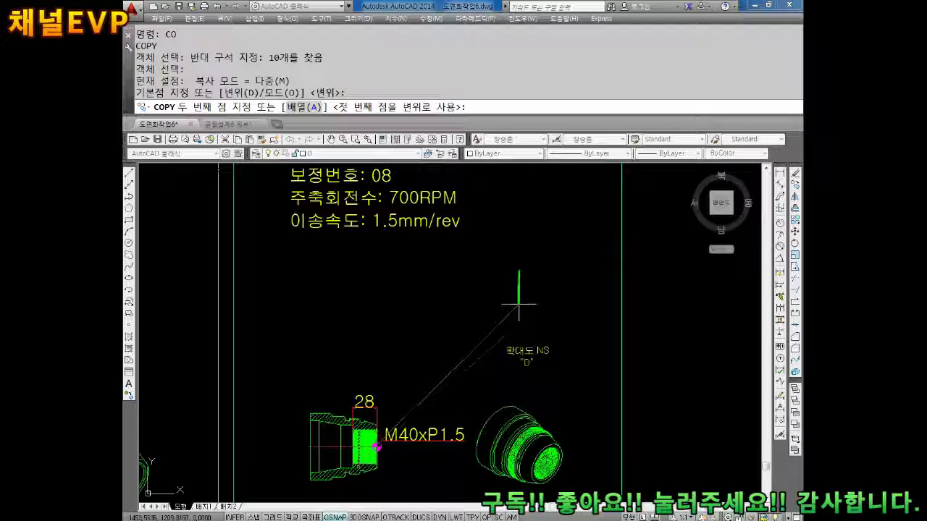
click(520, 307)
key(Escape)
Trim the lines sticking out above the circle and delete the two leftover stray segments.
scroll(529, 315, up, 3)
scroll(538, 311, up, 2)
scroll(533, 305, up, 2)
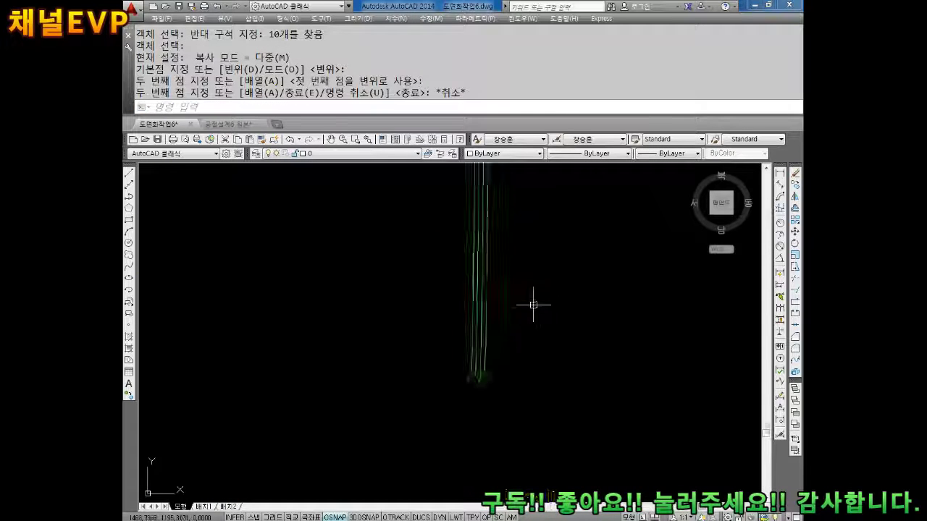
key(Escape)
key(Escape)
key(Escape)
key(Escape)
scroll(543, 367, up, 1)
text(TR)
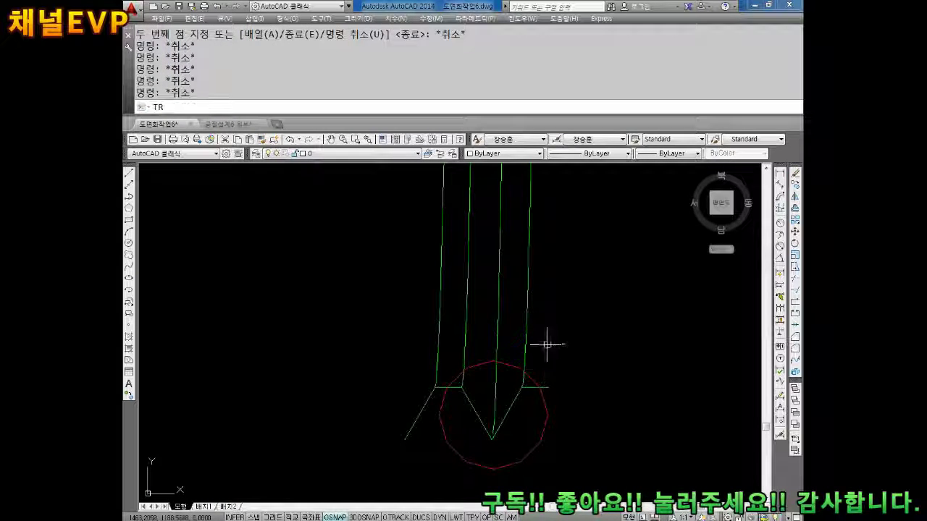
key(Return)
key(Return)
click(560, 274)
click(241, 320)
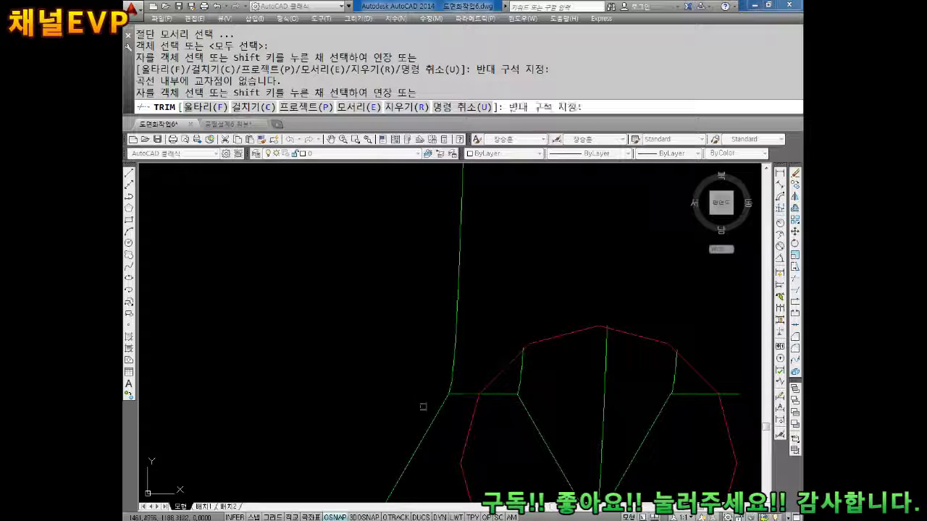
key(Escape)
click(455, 322)
click(414, 403)
key(Delete)
Trim the remaining lines outside the circle on the copied tooth.
scroll(440, 362, up, 5)
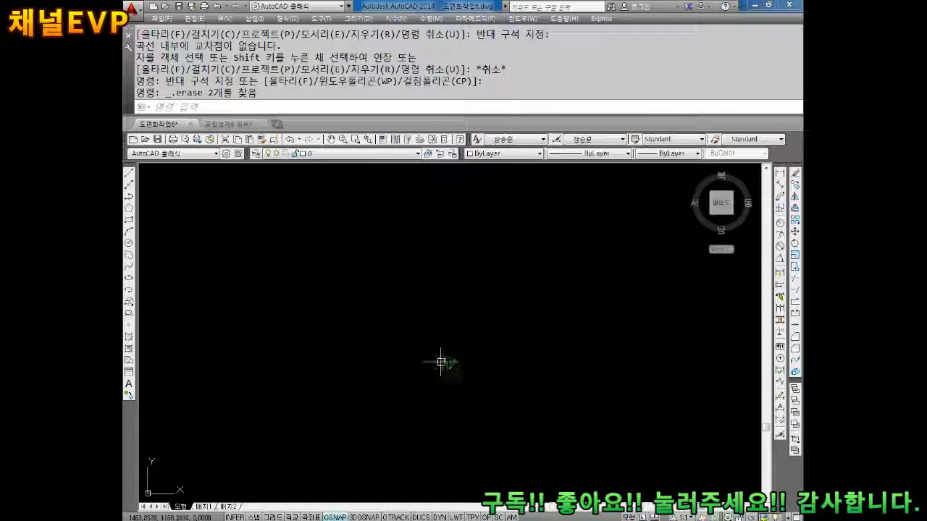
scroll(470, 352, up, 6)
key(Escape)
key(Escape)
text(RE)
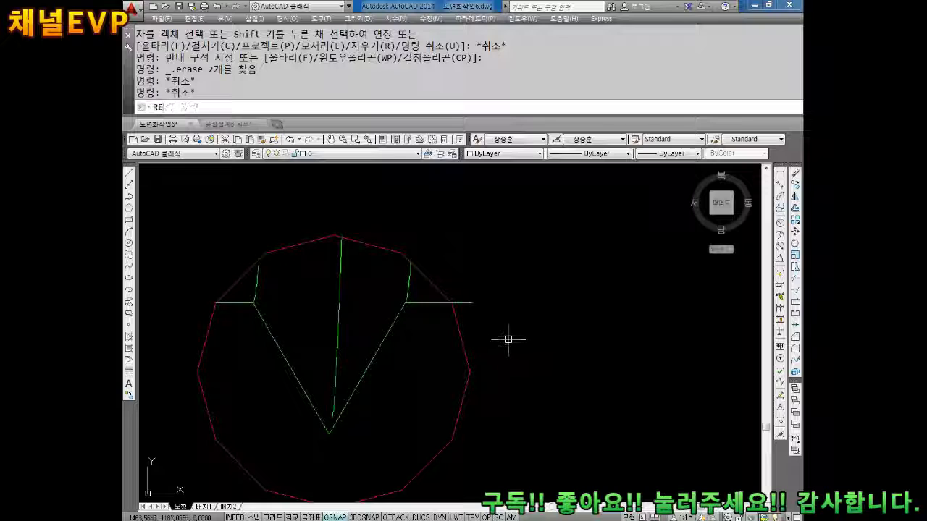
key(Escape)
key(Escape)
text(T)
key(Return)
click(504, 320)
click(477, 296)
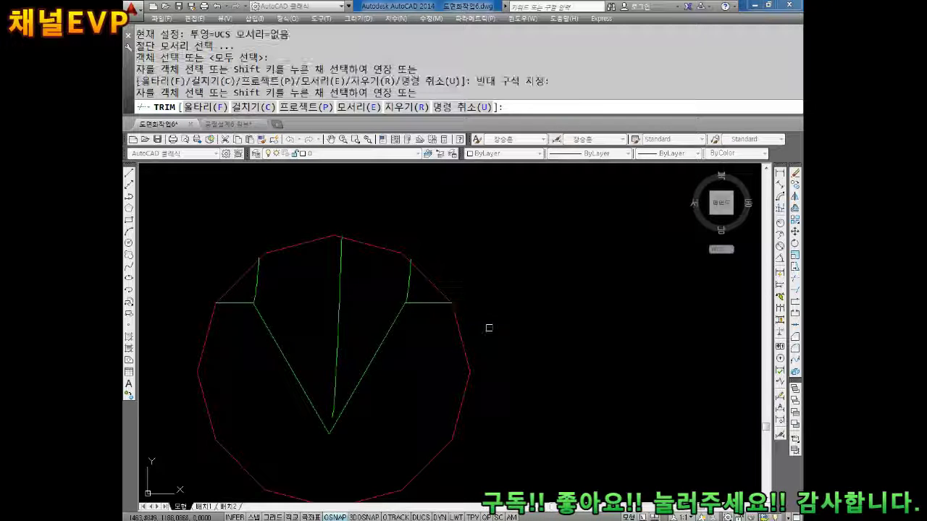
scroll(496, 318, down, 3)
key(Escape)
key(Escape)
key(Escape)
key(Escape)
Select the 8 tooth-detail objects with a window for scaling.
text(SC)
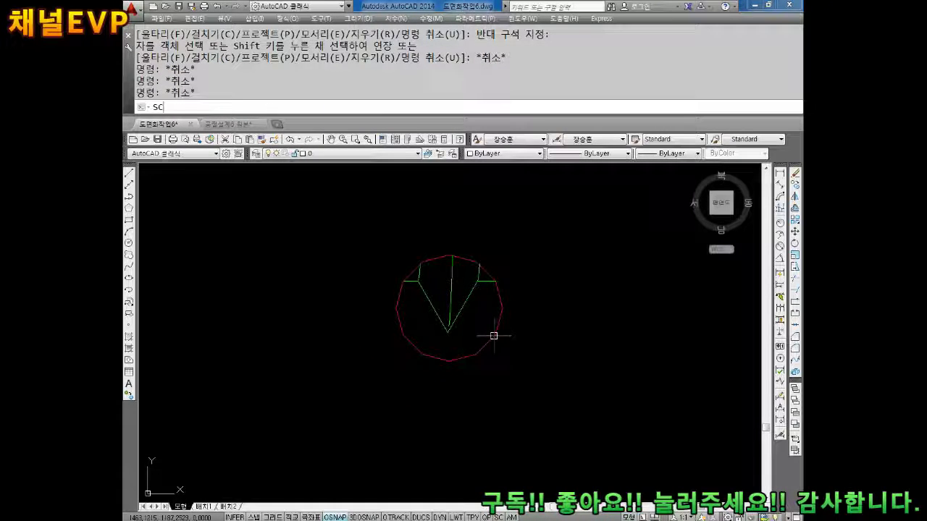
key(Return)
scroll(493, 336, down, 4)
click(519, 254)
click(384, 431)
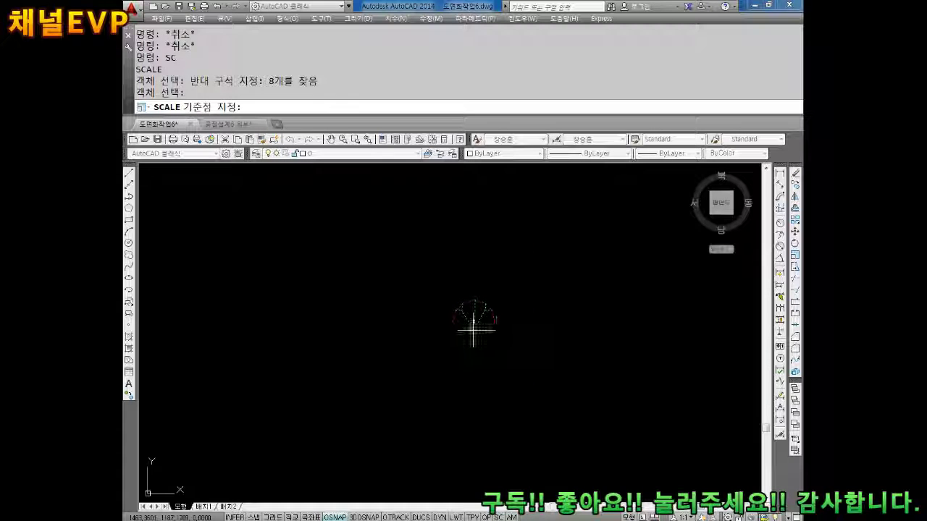
Enlarge the selected tooth detail by a scale factor of 15.
text(15)
key(Return)
key(Escape)
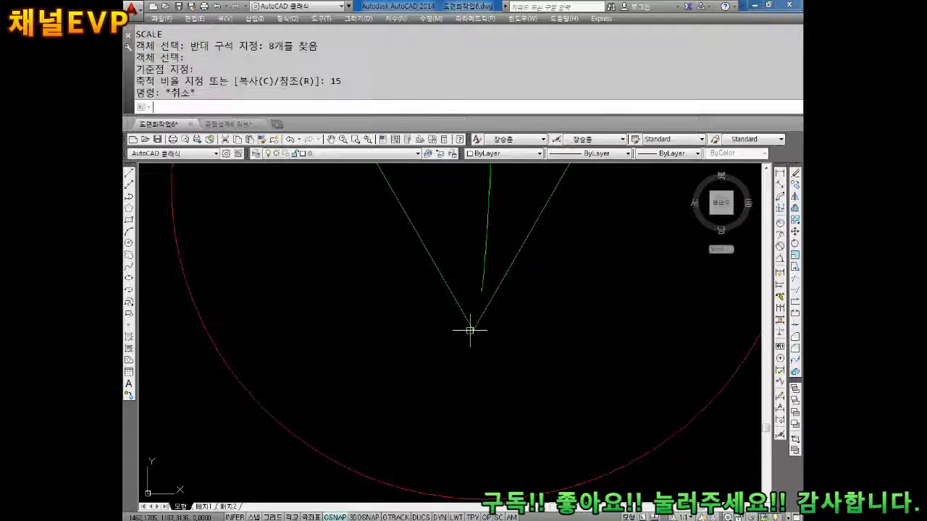
scroll(471, 326, down, 3)
scroll(549, 398, down, 2)
scroll(549, 398, up, 1)
scroll(575, 399, down, 3)
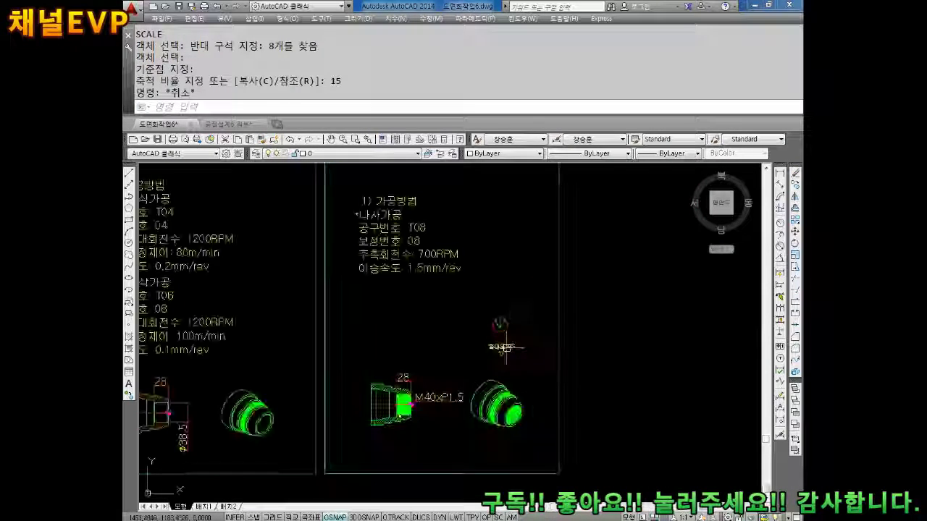
scroll(550, 333, up, 2)
scroll(582, 340, up, 2)
key(Escape)
key(Escape)
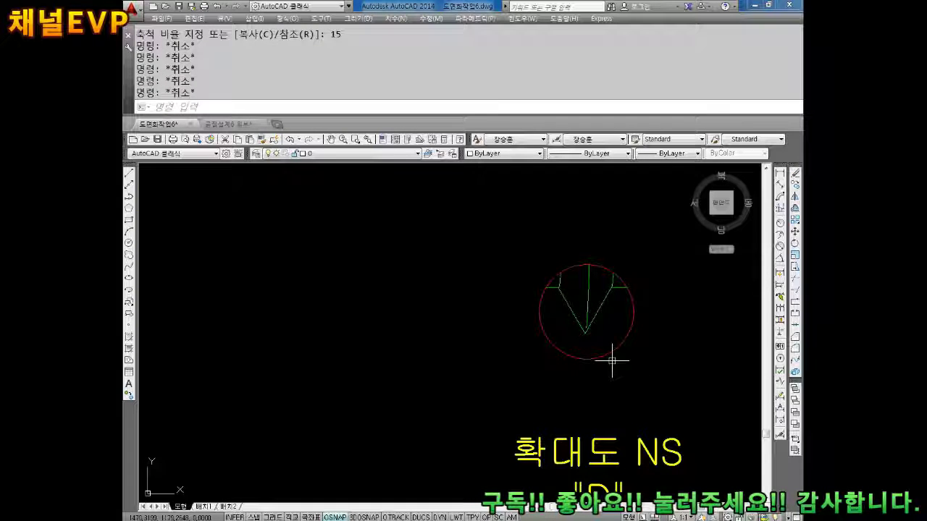
Try scaling the tooth detail by 5, then undo that enlargement.
text(s)
key(Escape)
text(s)
key(Return)
click(651, 211)
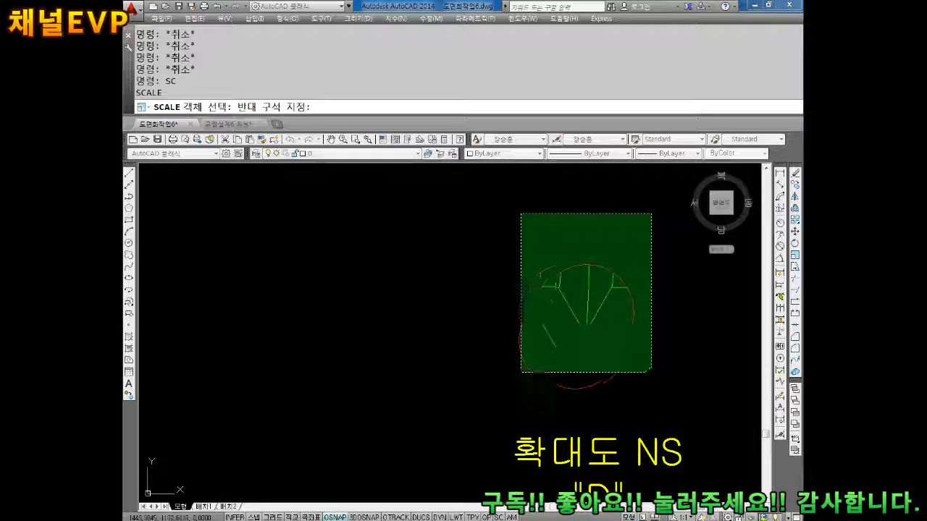
click(517, 389)
key(Return)
click(585, 325)
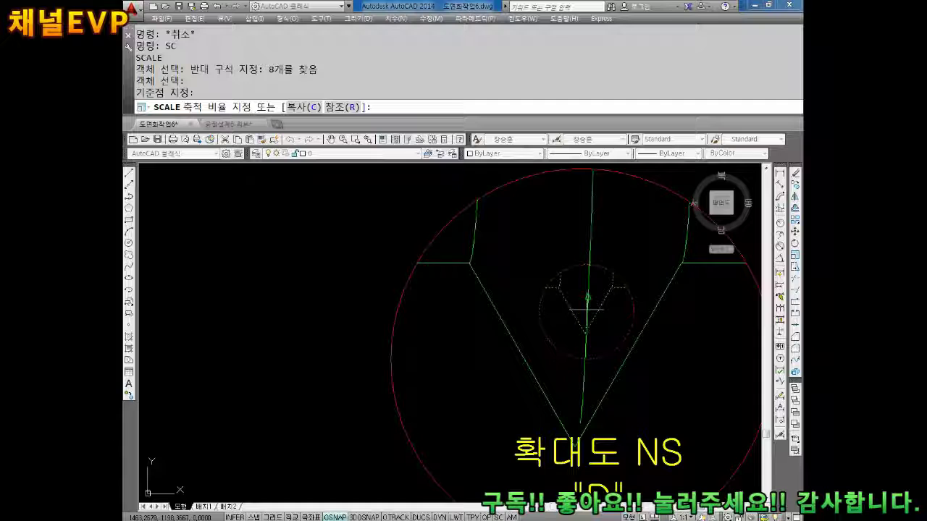
text(5)
key(Return)
key(Escape)
scroll(579, 308, down, 5)
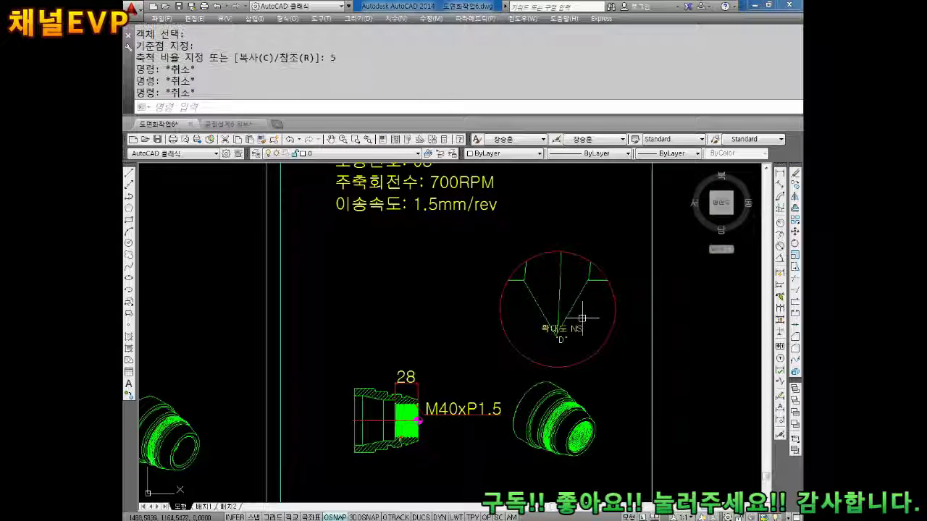
key(ctrl+z)
key(ctrl+z)
text(SC)
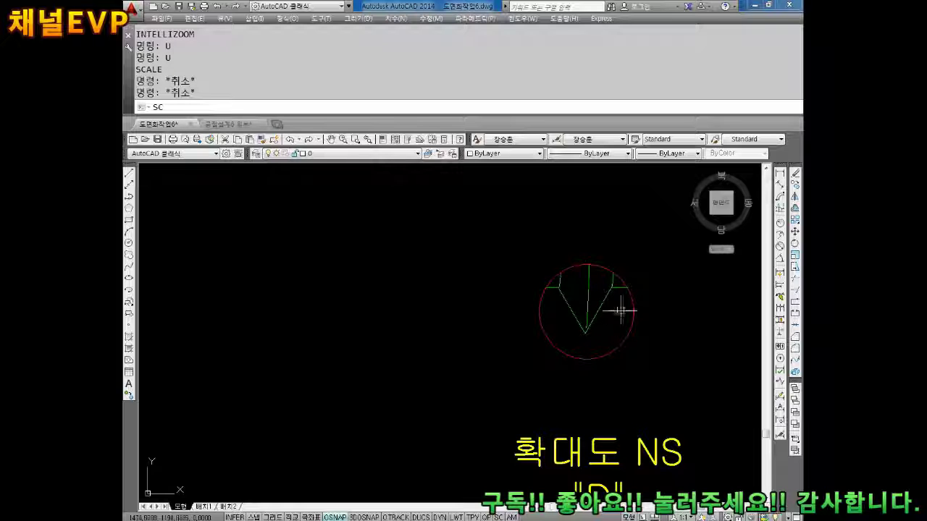
Scale the tooth detail by a factor of 3 instead.
key(Return)
click(597, 243)
click(463, 372)
key(Return)
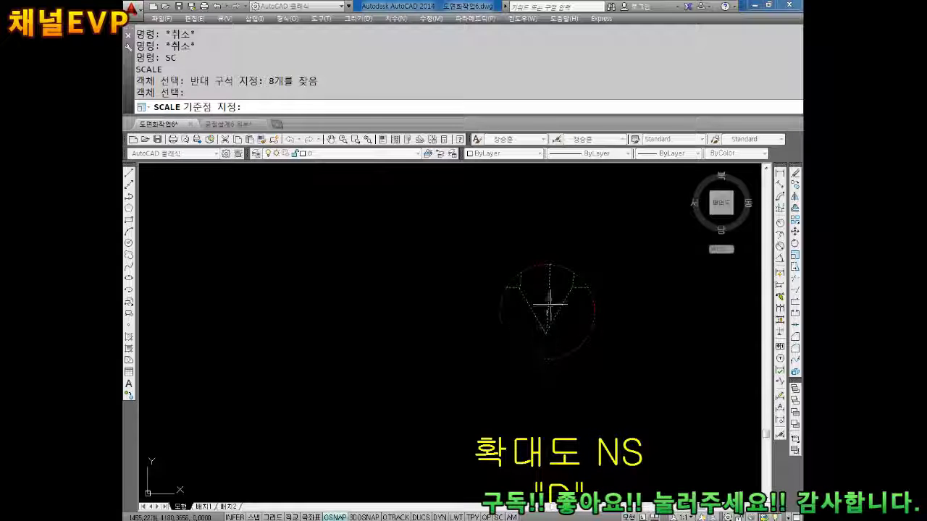
text(3)
key(Escape)
scroll(543, 362, down, 3)
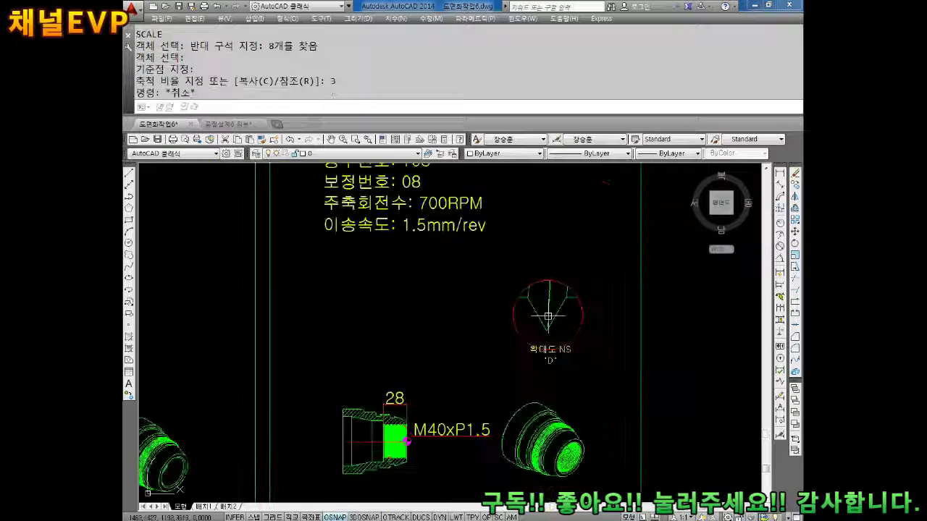
scroll(552, 375, up, 1)
scroll(552, 374, up, 3)
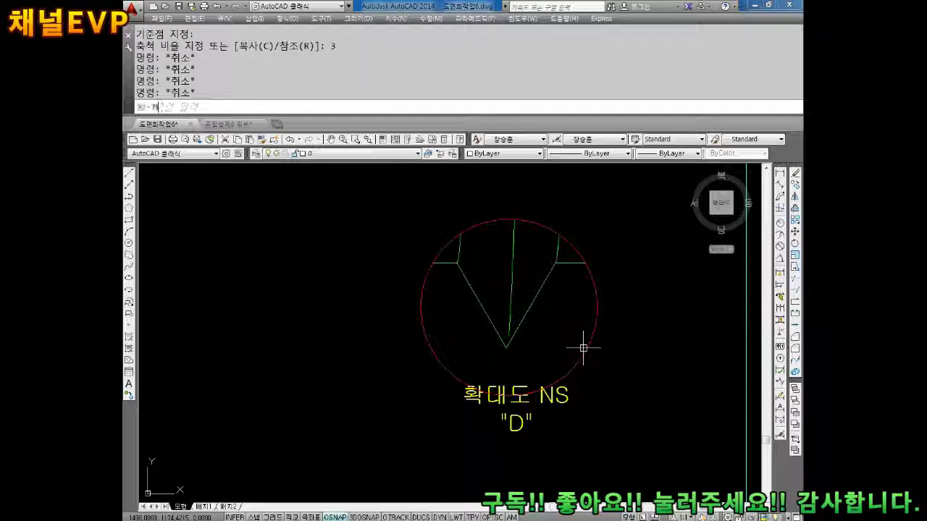
Move the scaled tooth detail just above the 확대도 NS "D" label.
text(m)
key(Return)
click(600, 217)
click(372, 342)
key(Return)
click(467, 340)
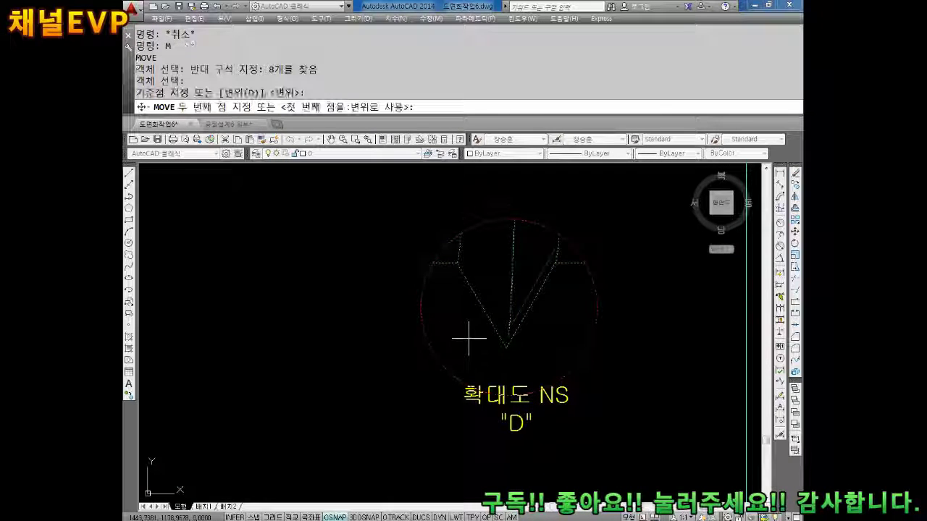
key(Escape)
key(Escape)
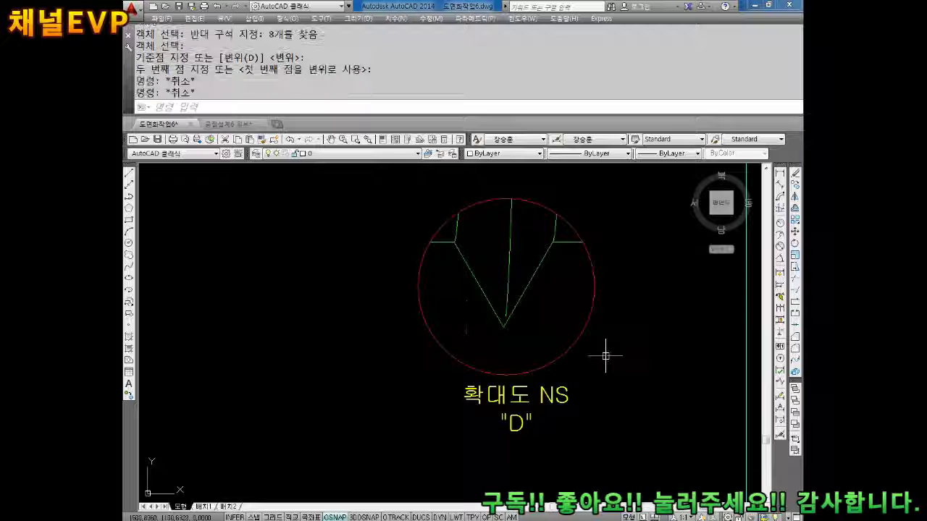
key(Escape)
double_click(500, 401)
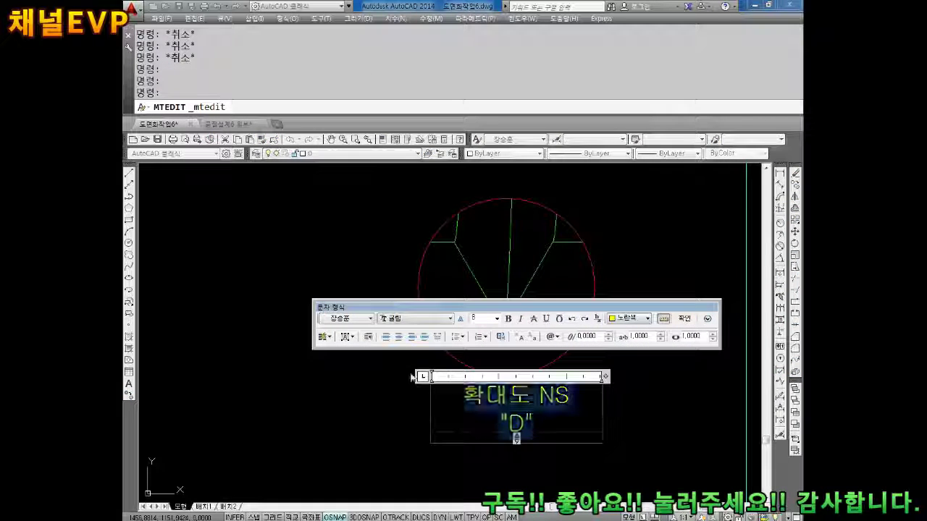
Inspect the D label, the M65xP1.5 panel's 확대도 NS label and the detail B label.
key(Escape)
key(Escape)
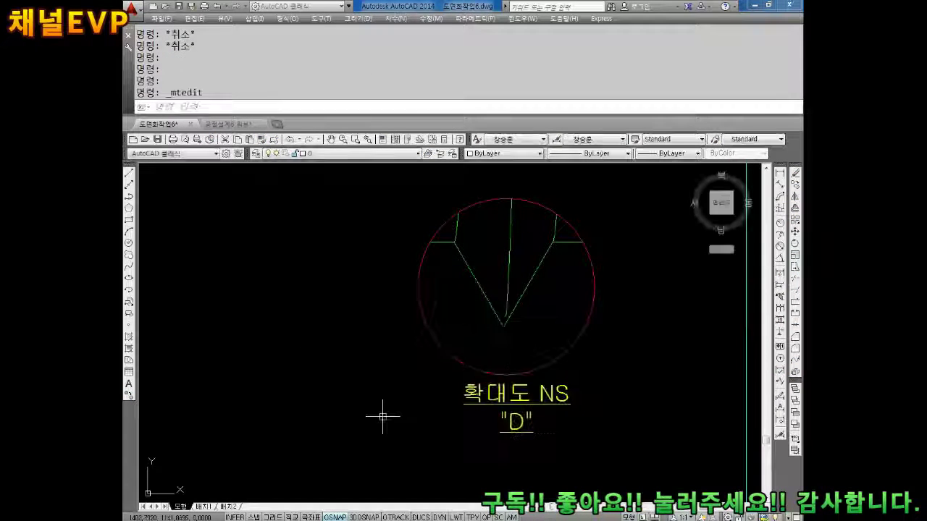
scroll(383, 414, down, 5)
middle_drag(456, 317, 625, 287)
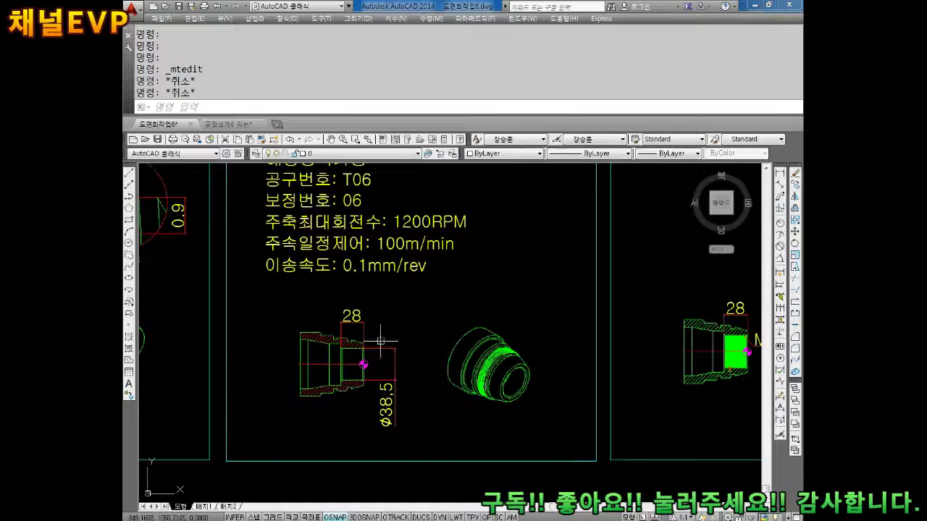
middle_drag(291, 353, 378, 326)
double_click(413, 292)
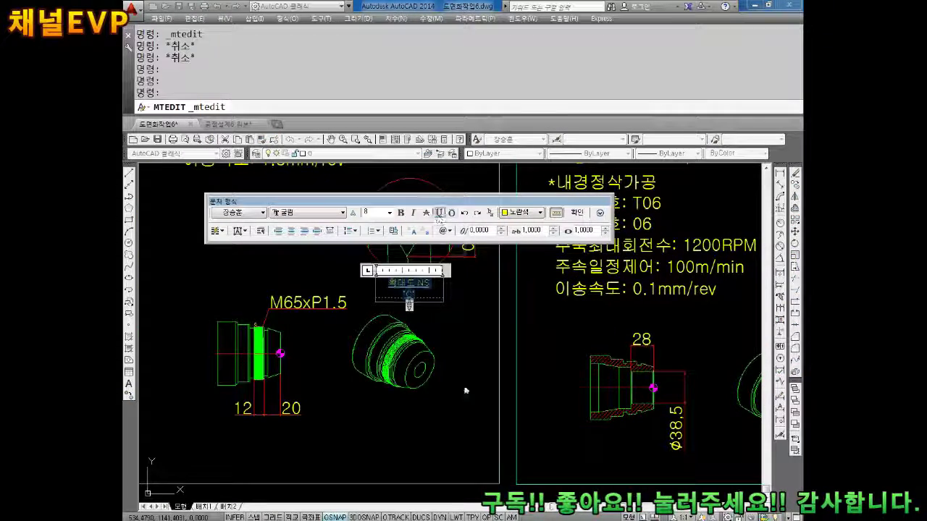
key(Escape)
key(Escape)
middle_drag(290, 325, 635, 319)
scroll(463, 325, down, 5)
scroll(486, 317, up, 5)
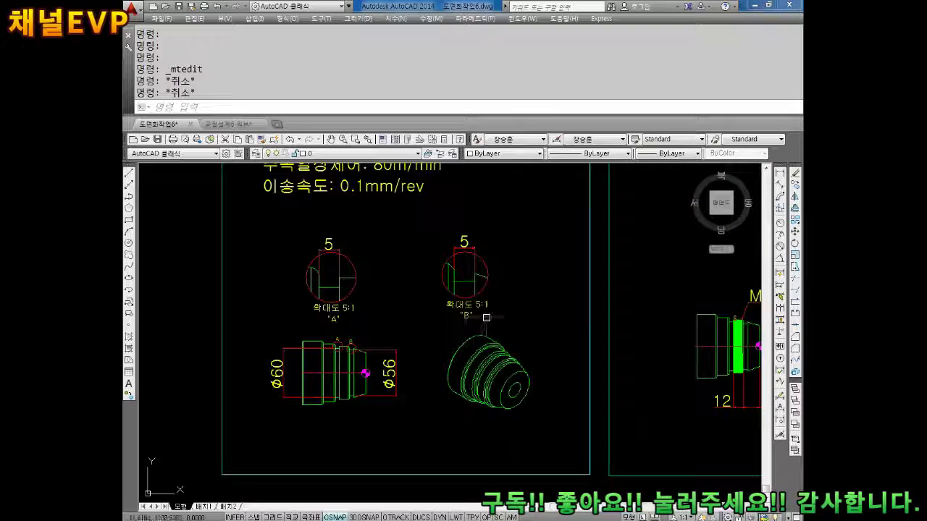
double_click(485, 317)
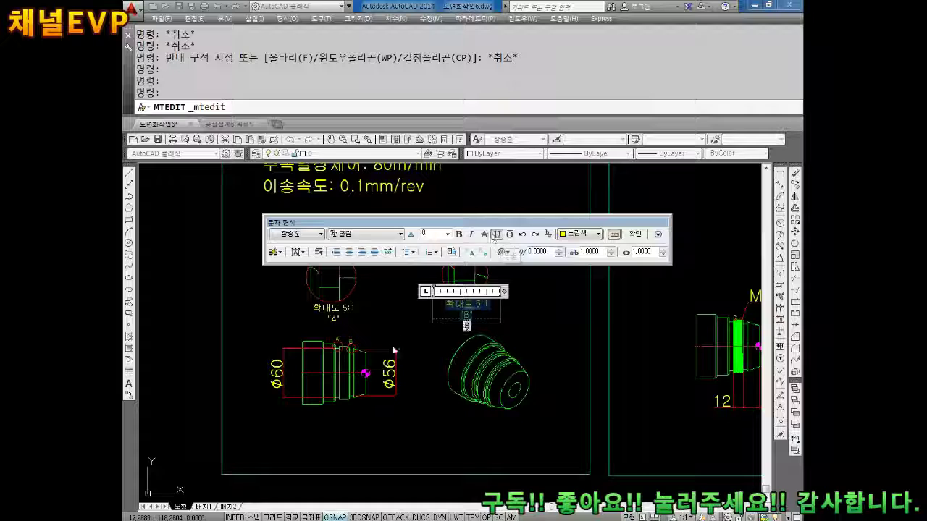
key(Escape)
Inspect the detail A label, then zoom back to detail D and start a linear dimension.
scroll(358, 308, up, 3)
click(152, 461)
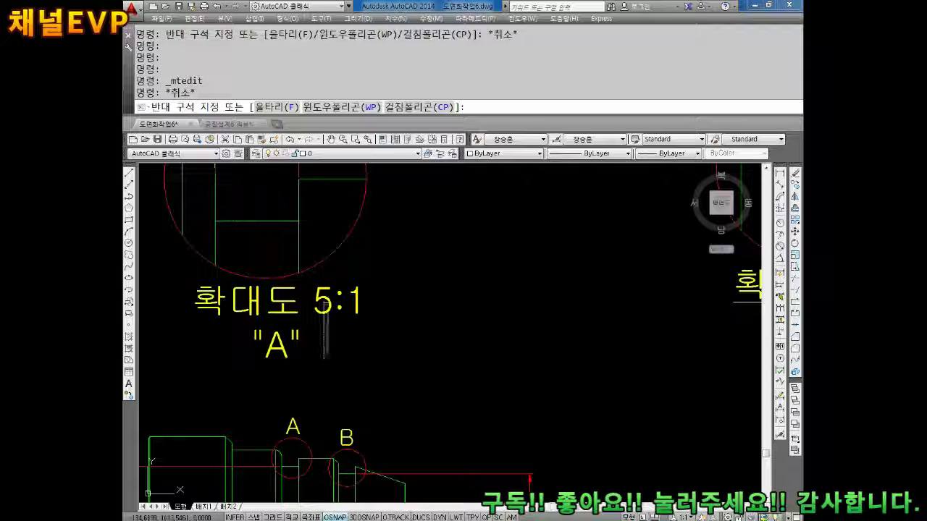
key(Escape)
double_click(318, 326)
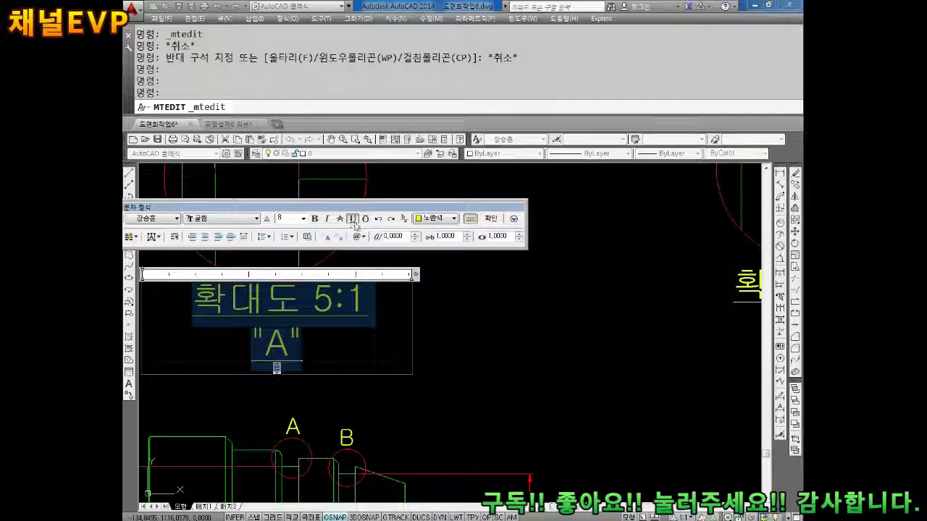
key(Escape)
key(Escape)
scroll(504, 343, down, 5)
scroll(504, 342, down, 3)
scroll(667, 386, down, 1)
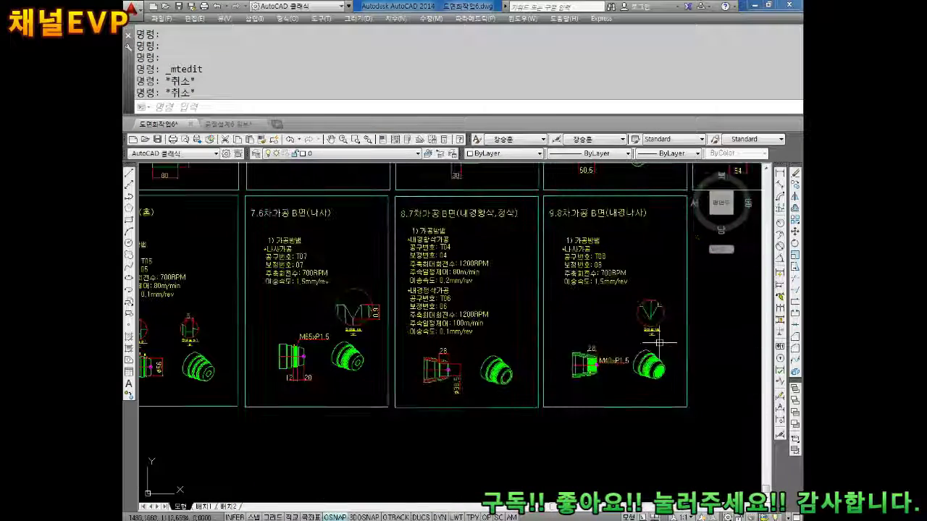
scroll(681, 333, up, 1)
scroll(594, 331, up, 3)
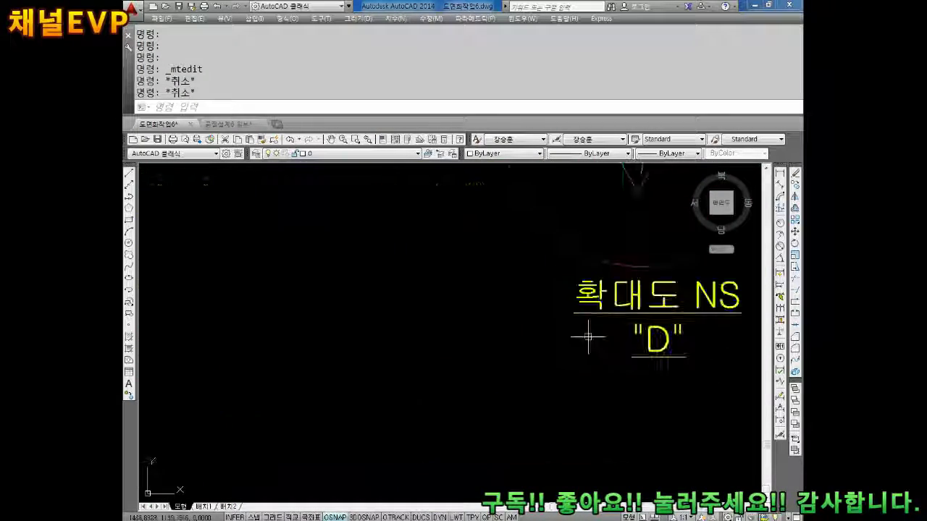
scroll(566, 311, up, 2)
scroll(566, 312, up, 1)
scroll(614, 267, up, 2)
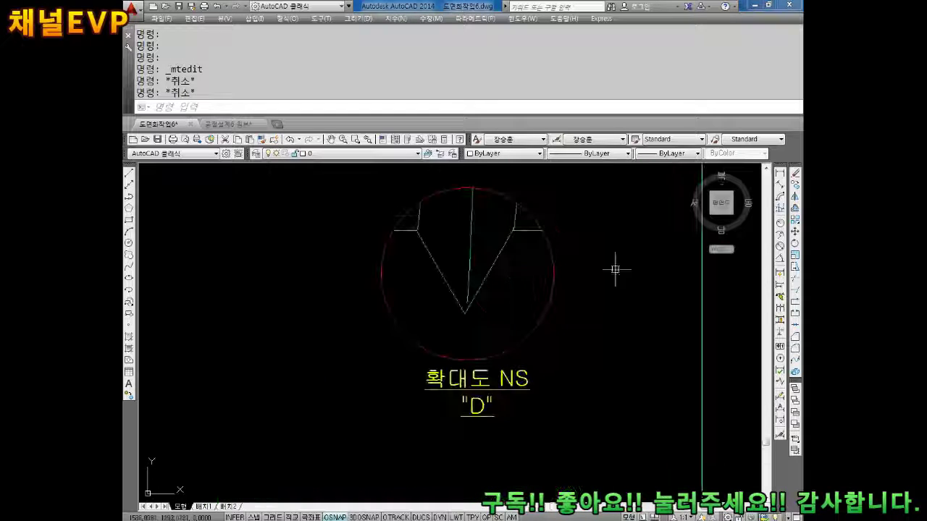
click(780, 175)
scroll(460, 295, up, 2)
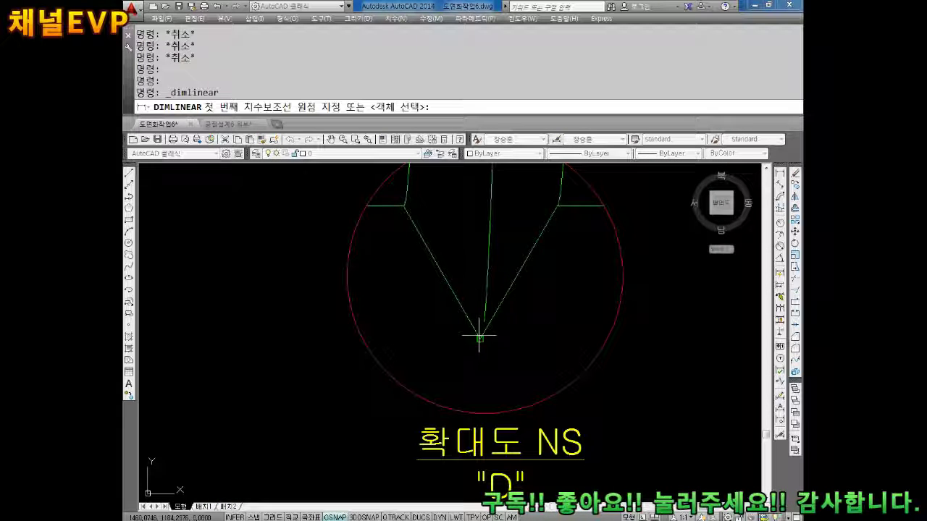
Dimension the tooth depth beside detail D and override its 40.5 text to read 0.9.
click(556, 205)
scroll(557, 205, down, 4)
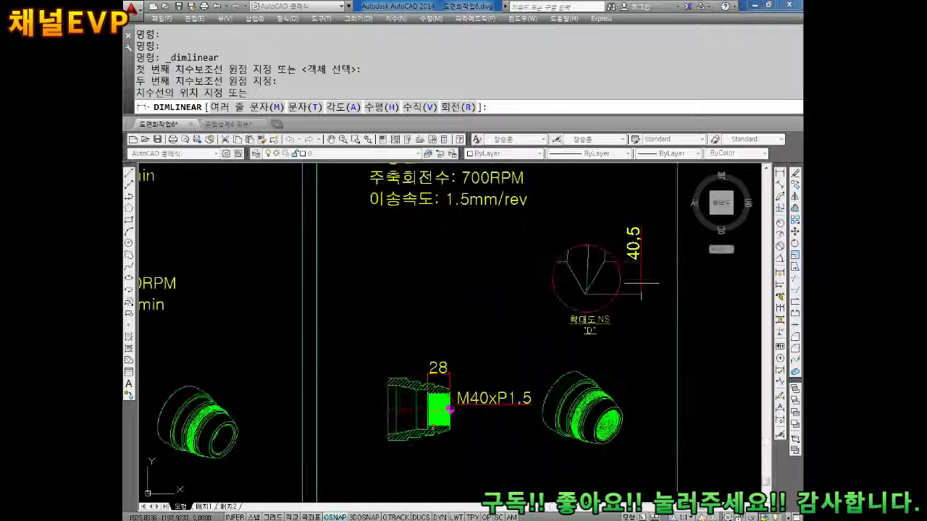
click(640, 265)
double_click(637, 267)
text(0)
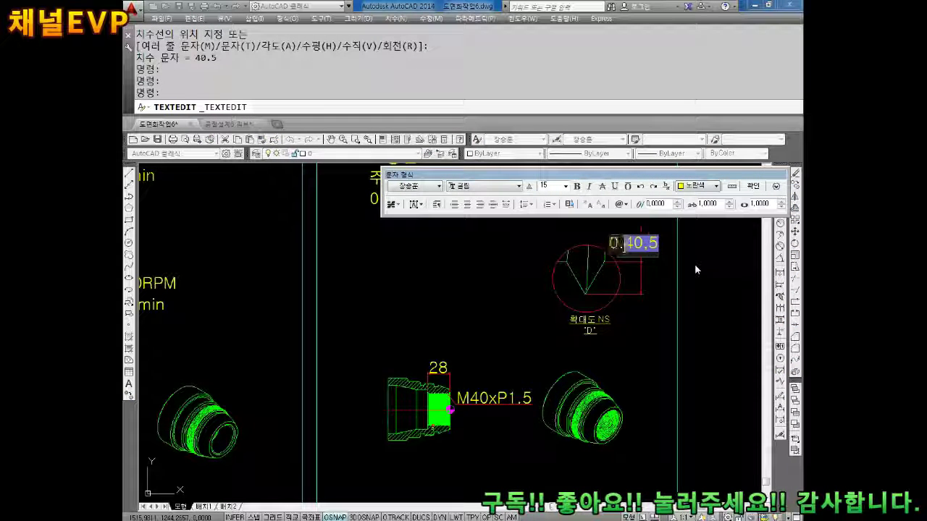
text(.9)
click(621, 378)
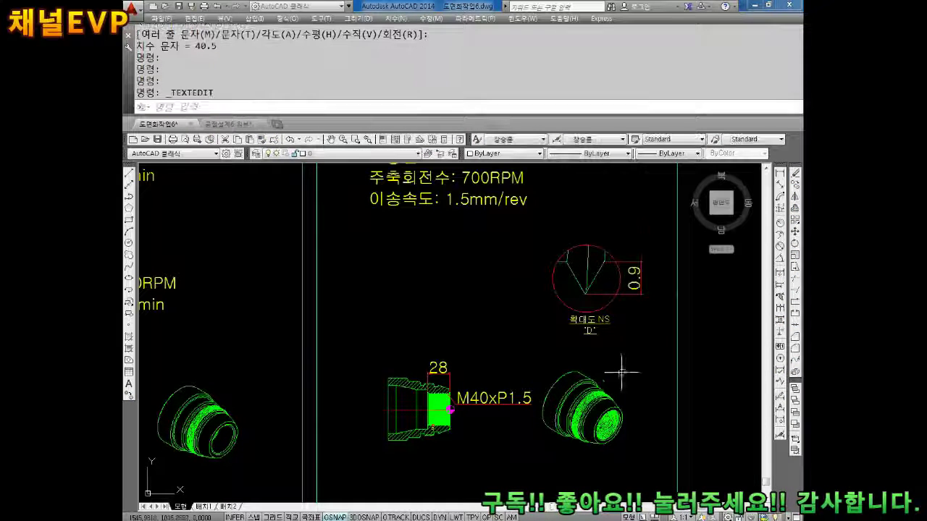
middle_drag(639, 368, 612, 301)
scroll(493, 355, up, 2)
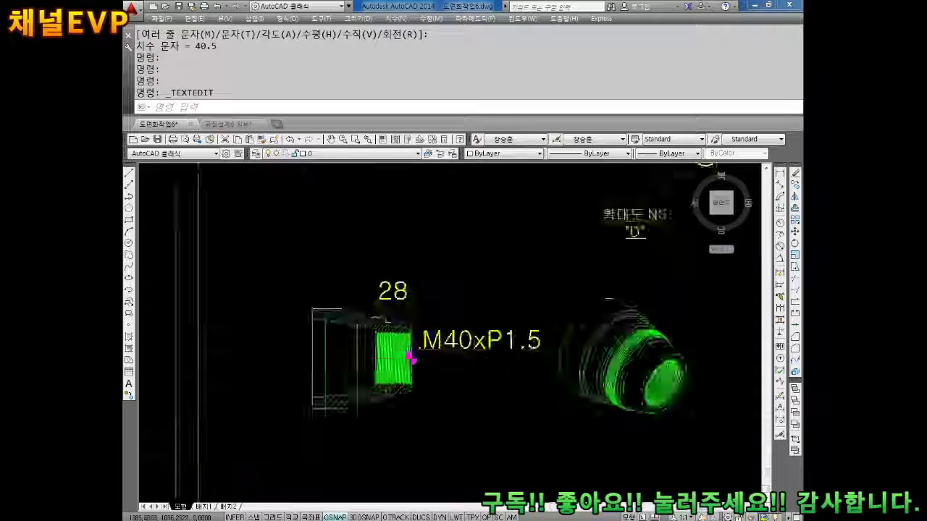
scroll(493, 356, up, 2)
scroll(495, 353, down, 5)
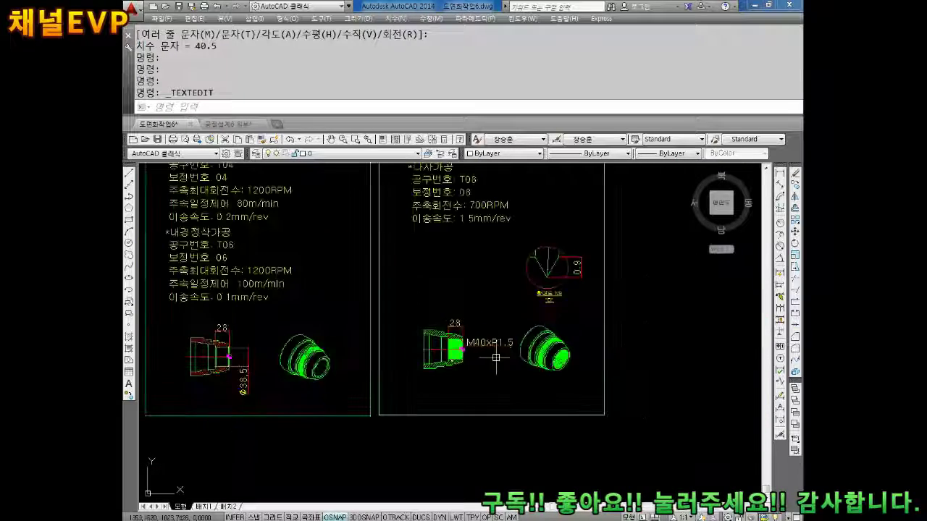
scroll(424, 326, up, 8)
Reposition the M40xP1.5 callout lower and to the right, beside the thread.
key(Escape)
key(Escape)
click(424, 302)
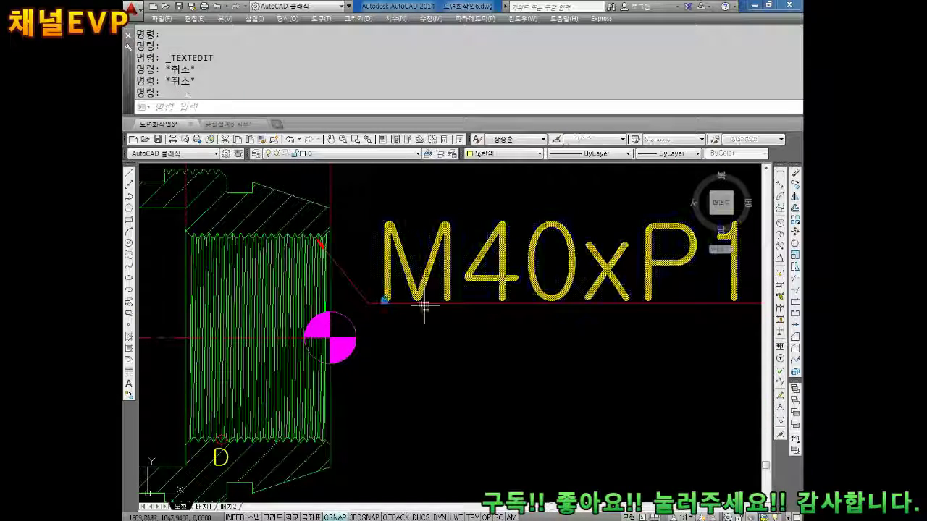
click(384, 301)
click(412, 334)
key(Escape)
Recentre the thread part and window-select it for a move, then abandon the move.
scroll(412, 334, down, 5)
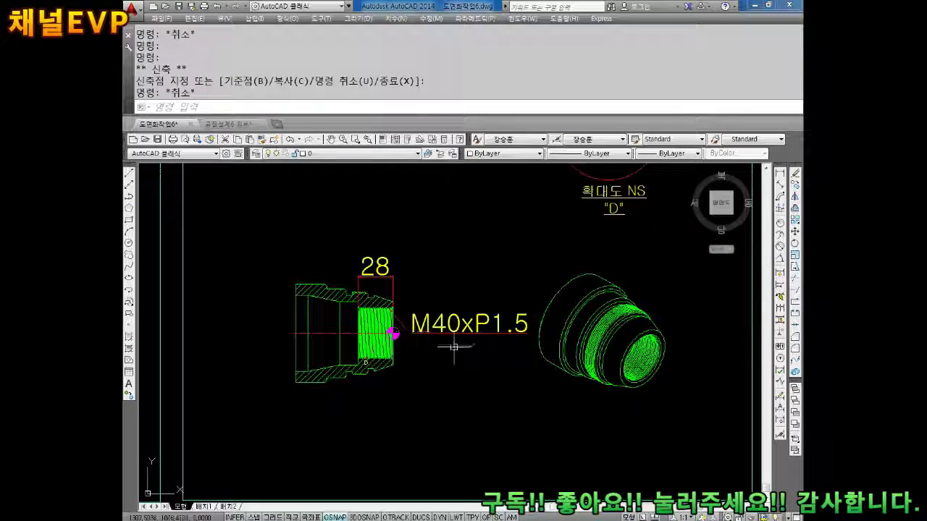
key(Escape)
key(Escape)
middle_drag(579, 370, 536, 364)
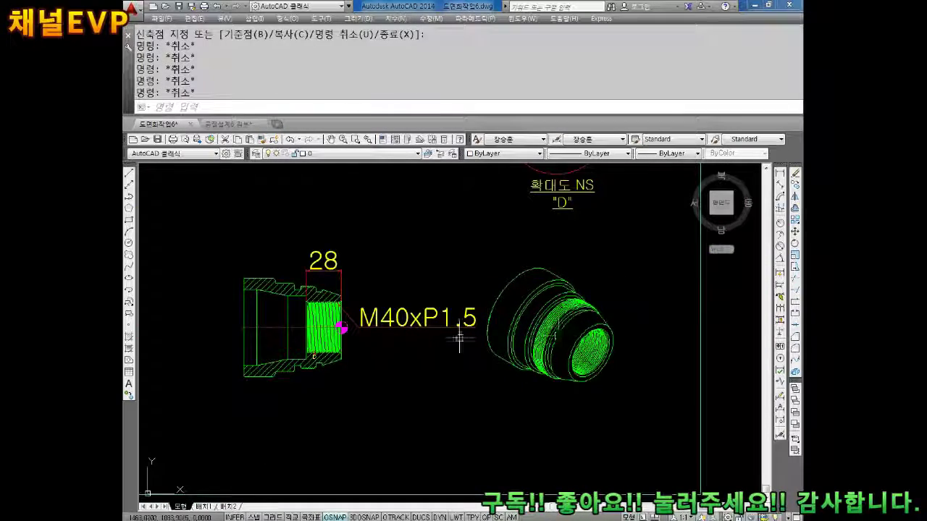
key(Escape)
middle_drag(400, 344, 500, 356)
key(Return)
click(501, 233)
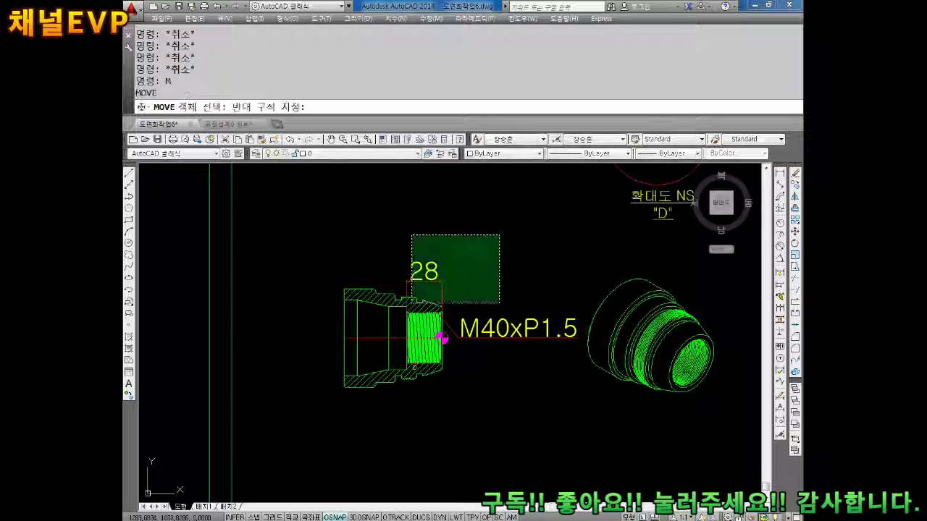
click(302, 411)
key(Return)
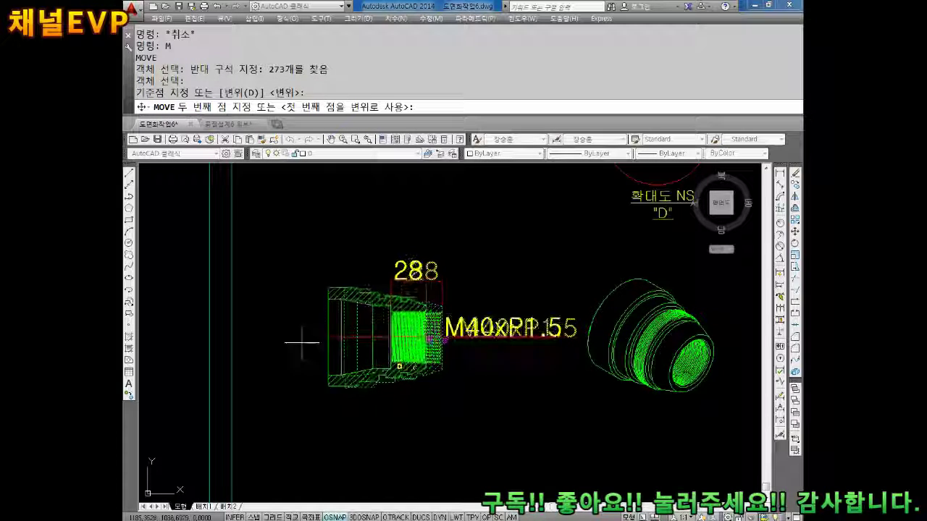
key(Escape)
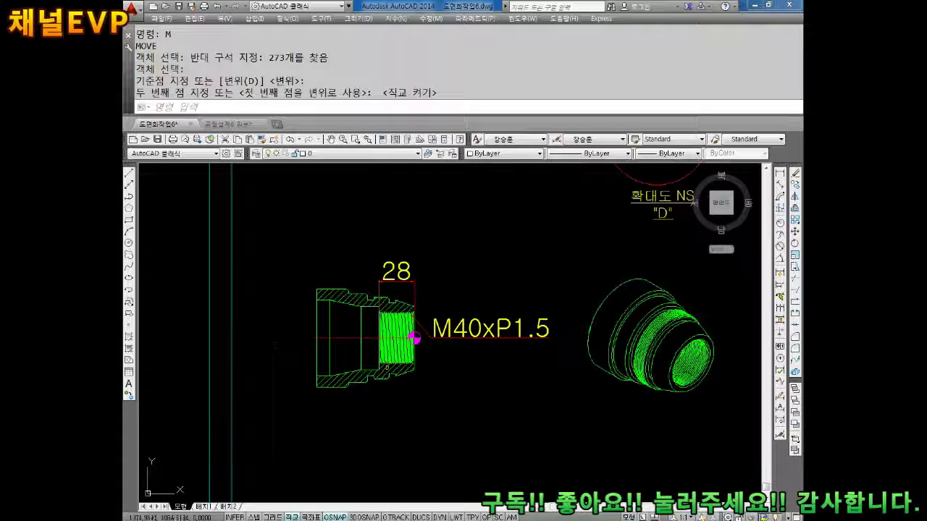
Zoom out to show all the process sheets and save the drawing.
scroll(406, 326, down, 2)
scroll(532, 303, down, 3)
scroll(507, 362, down, 3)
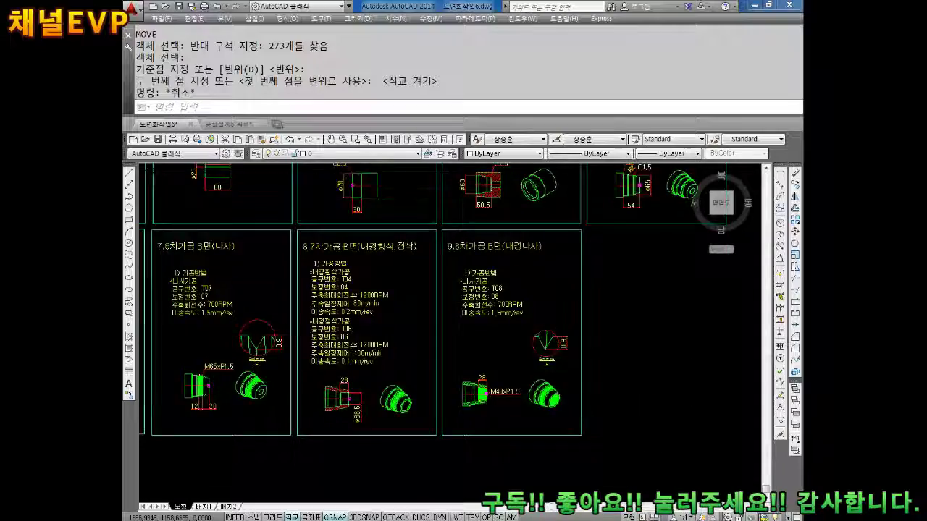
scroll(485, 340, up, 3)
scroll(506, 373, down, 3)
middle_drag(507, 375, 525, 392)
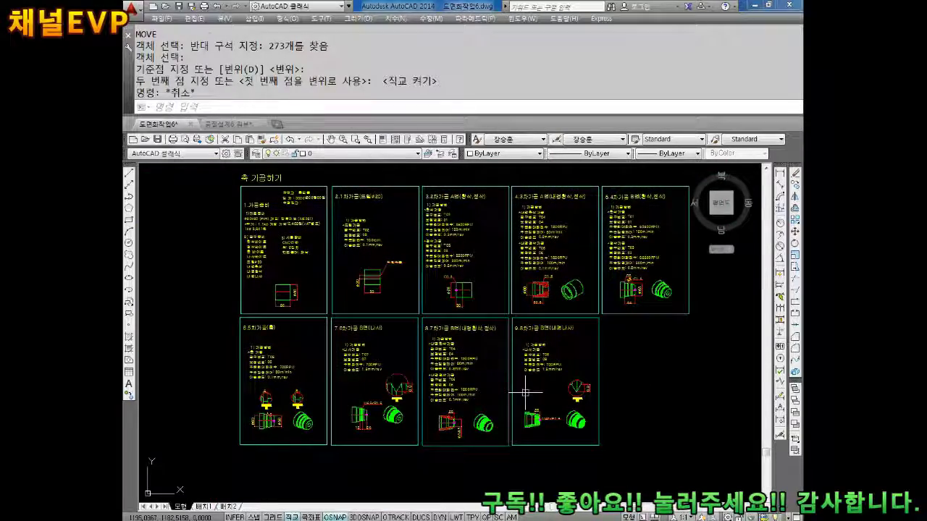
key(ctrl+s)
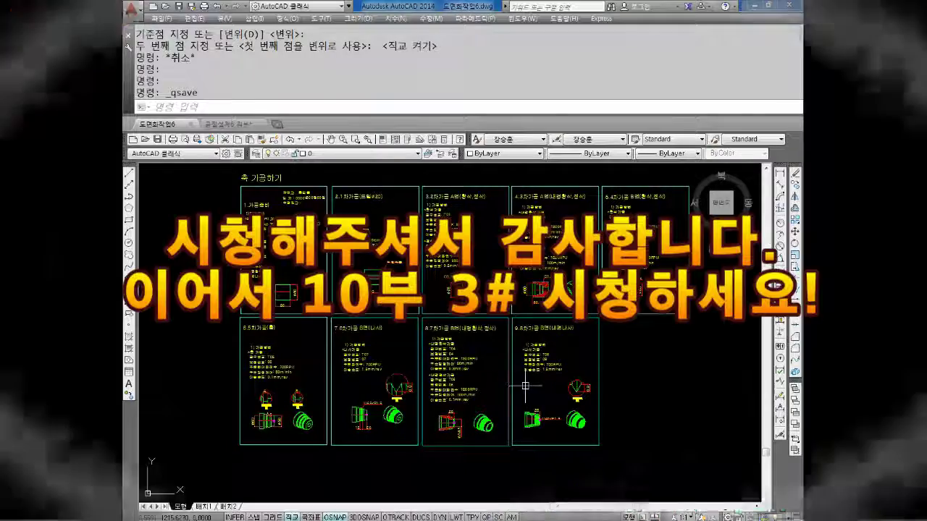